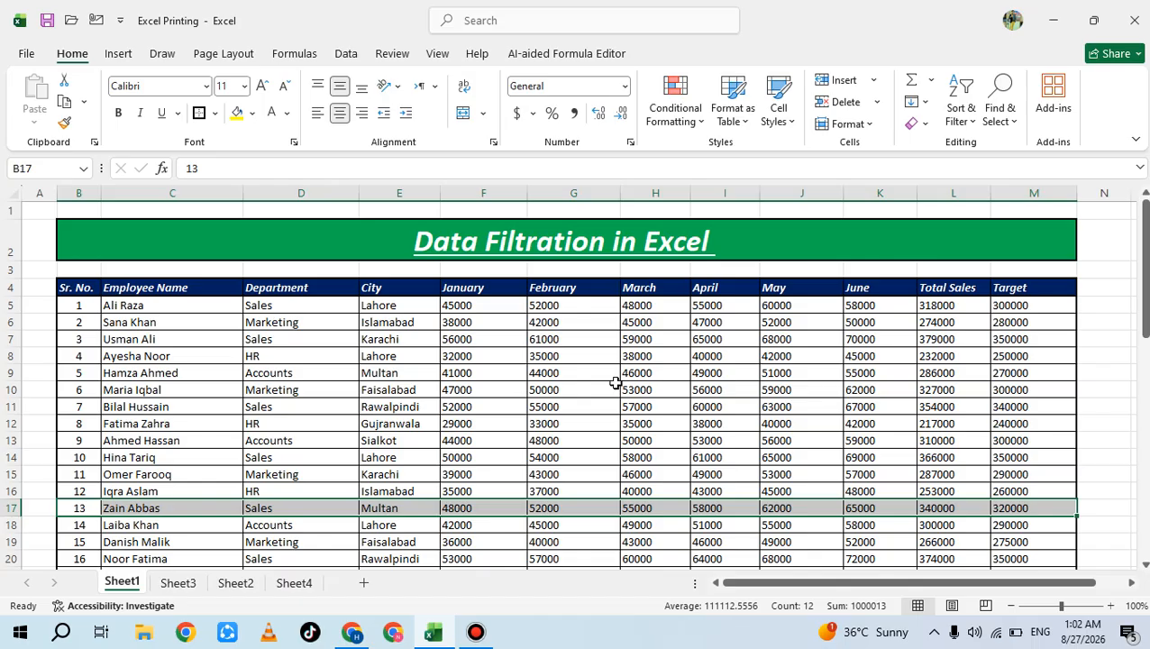
# Examine the employee sales table, including its rows and its column headers from Sr. No. to Target.
pyautogui.scroll(-2, 368, 263)
pyautogui.scroll(-5, 384, 398)
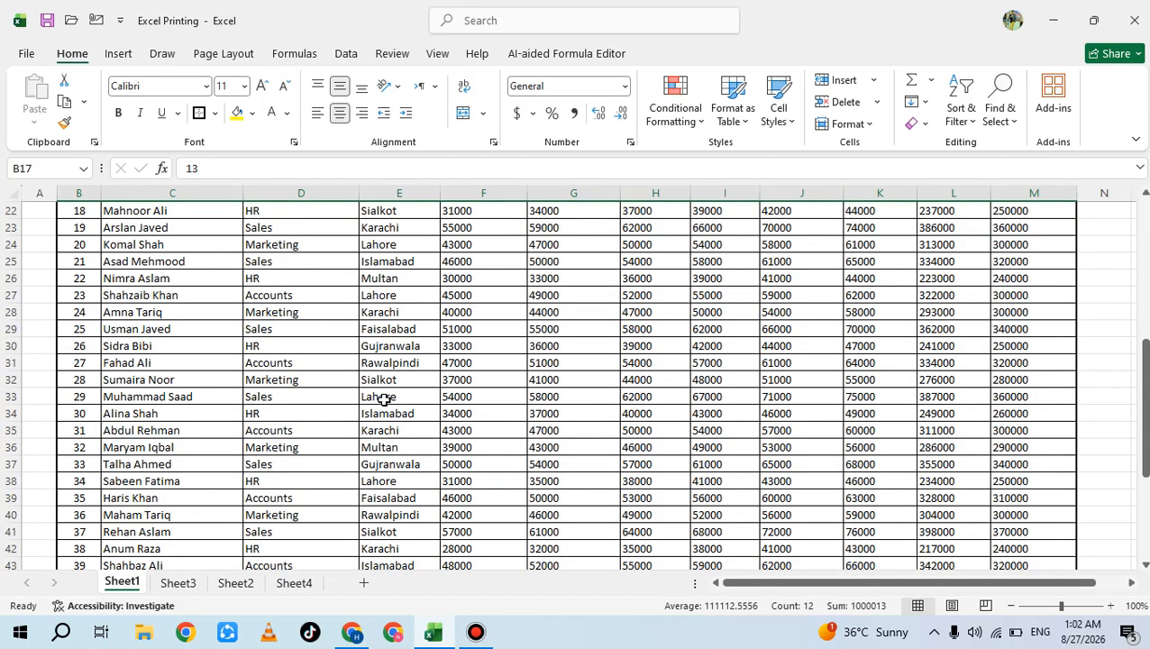
pyautogui.scroll(6, 494, 419)
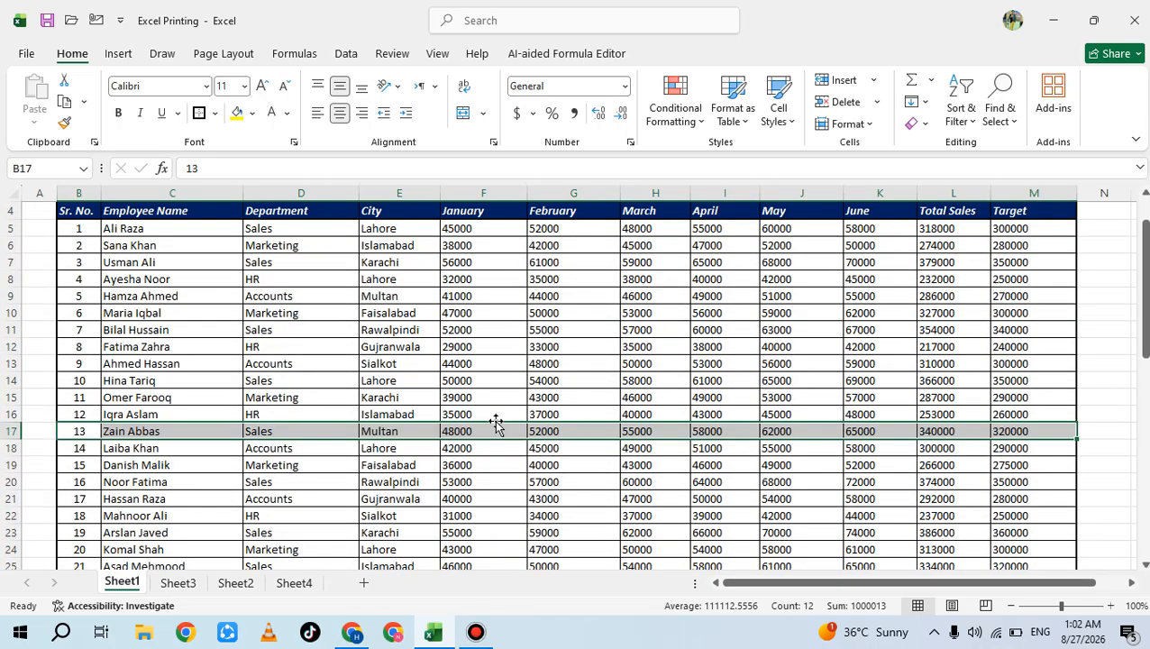
pyautogui.scroll(1, 460, 361)
pyautogui.click(449, 408)
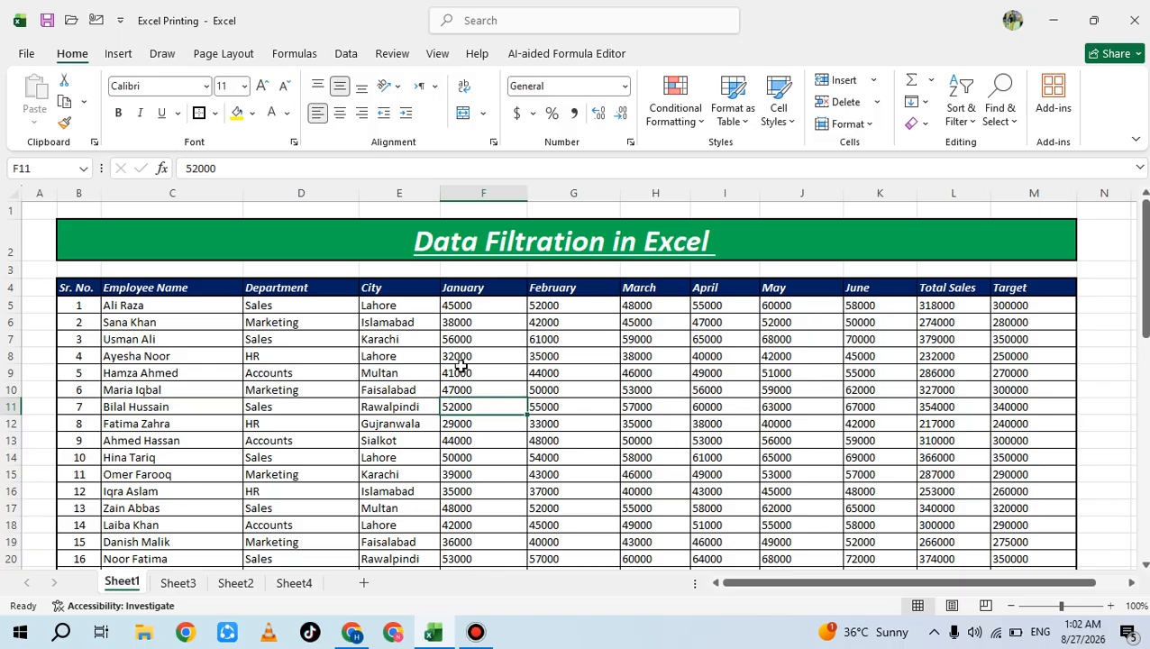
pyautogui.click(82, 288)
pyautogui.click(136, 289)
pyautogui.click(287, 289)
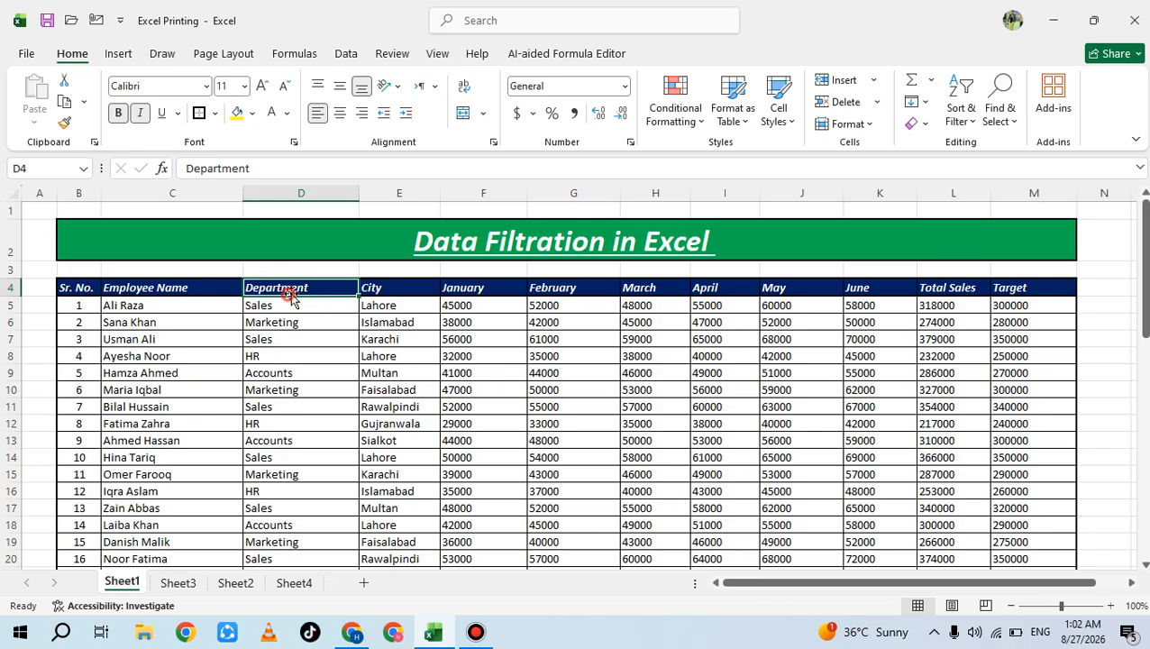
pyautogui.click(404, 287)
pyautogui.moveTo(478, 291); pyautogui.dragTo(904, 300)
pyautogui.click(965, 305)
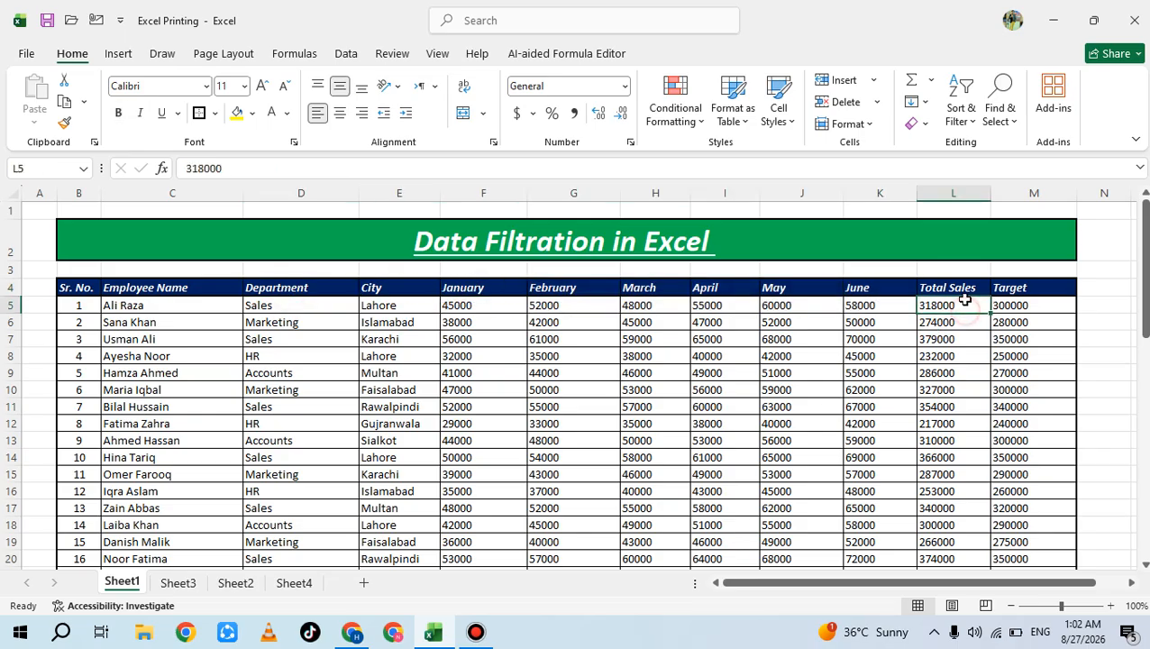
pyautogui.click(1019, 292)
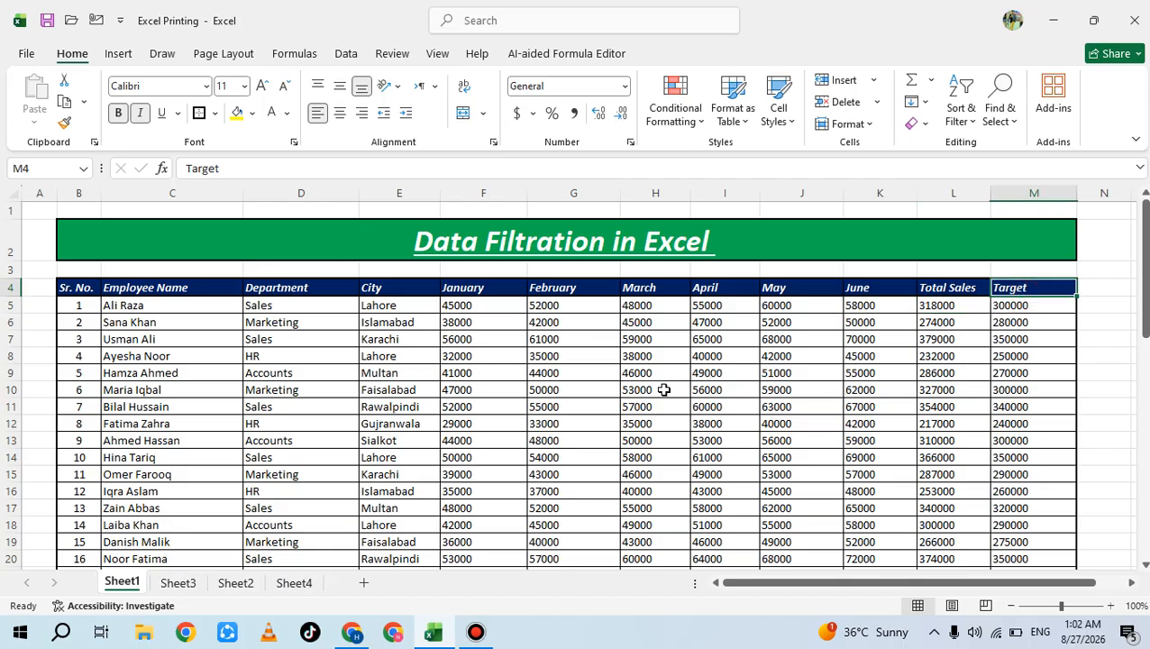
pyautogui.scroll(-4, 664, 389)
pyautogui.scroll(-10, 635, 389)
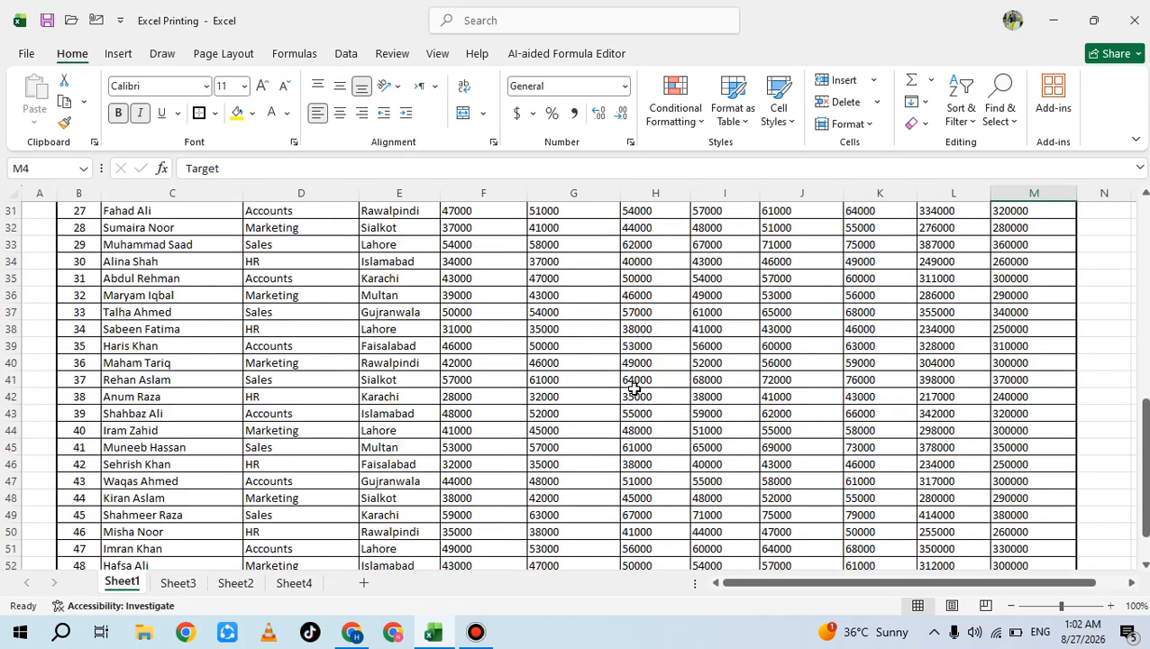
pyautogui.scroll(14, 483, 383)
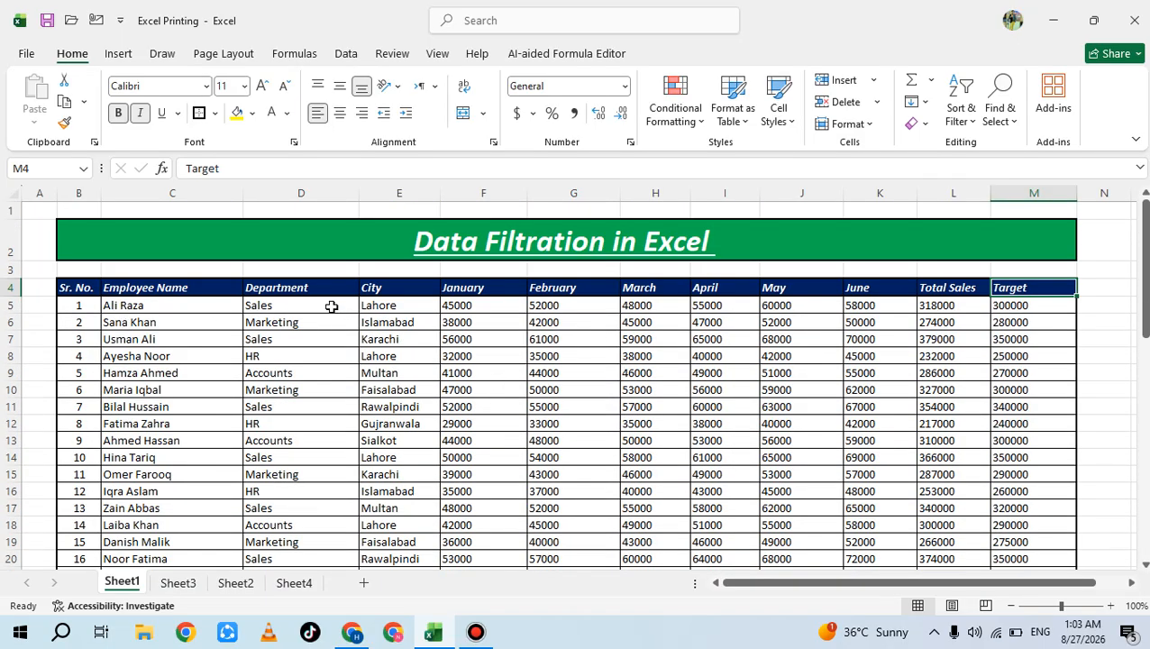
# Examine the entries in the Employee Name, Department and City columns, including Sales rows and their cities.
pyautogui.moveTo(334, 308); pyautogui.dragTo(363, 490)
pyautogui.click(502, 403)
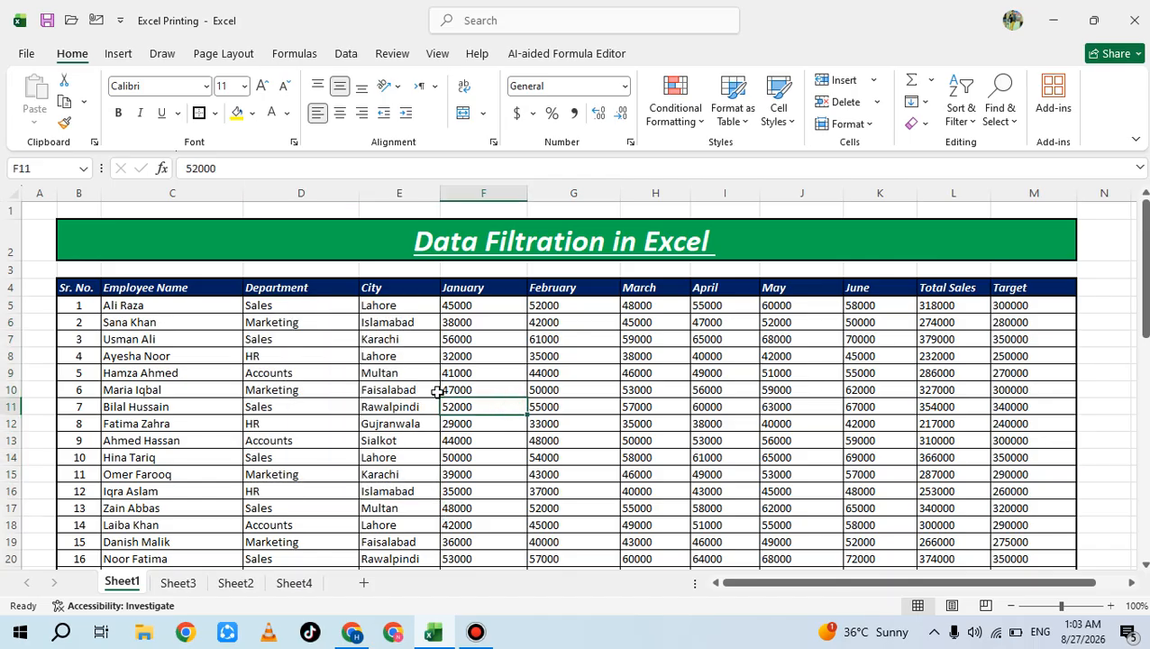
pyautogui.moveTo(170, 305); pyautogui.dragTo(174, 494)
pyautogui.click(309, 373)
pyautogui.moveTo(316, 304); pyautogui.dragTo(297, 557)
pyautogui.click(416, 388)
pyautogui.moveTo(390, 322); pyautogui.dragTo(390, 475)
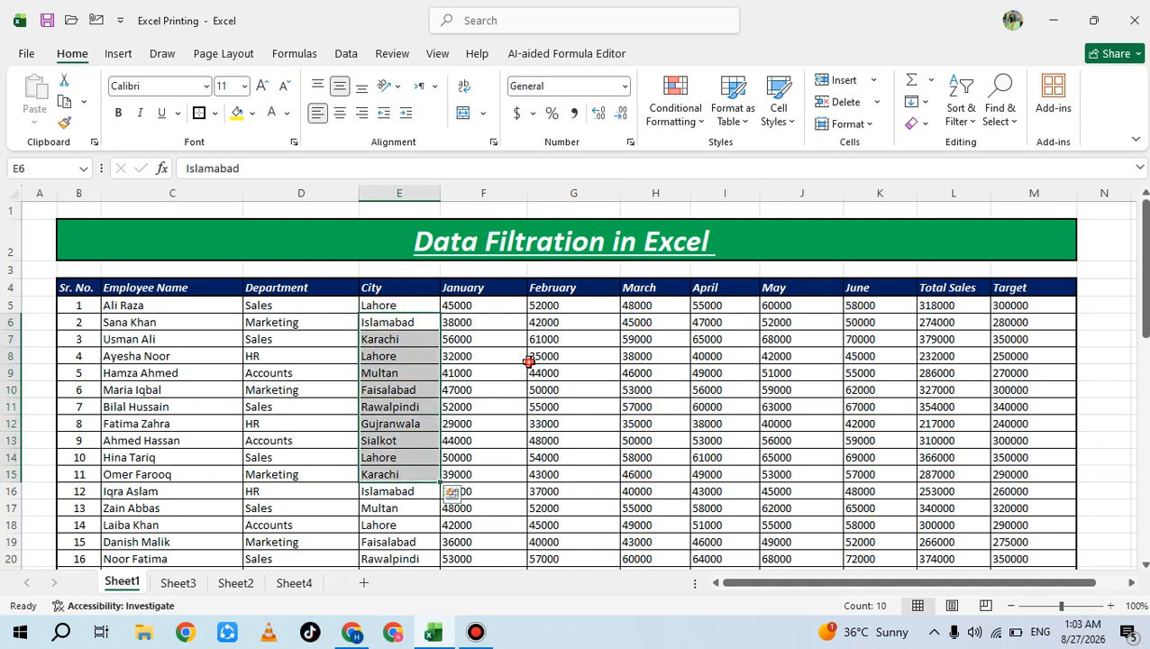
pyautogui.click(531, 361)
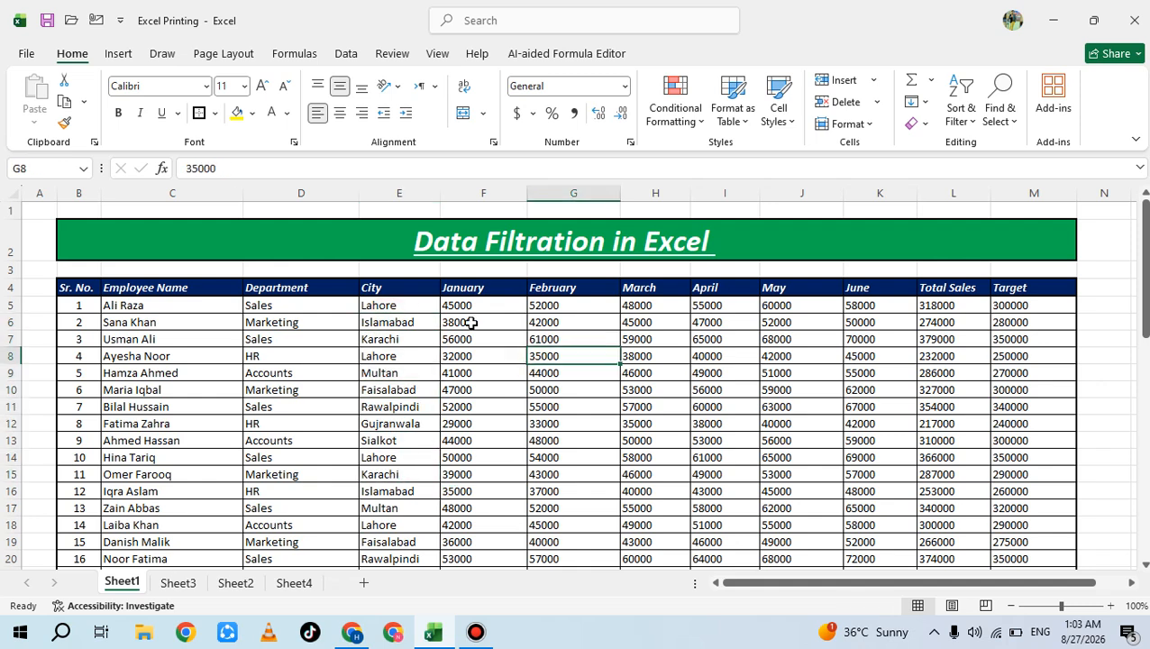
pyautogui.moveTo(417, 306); pyautogui.dragTo(410, 343)
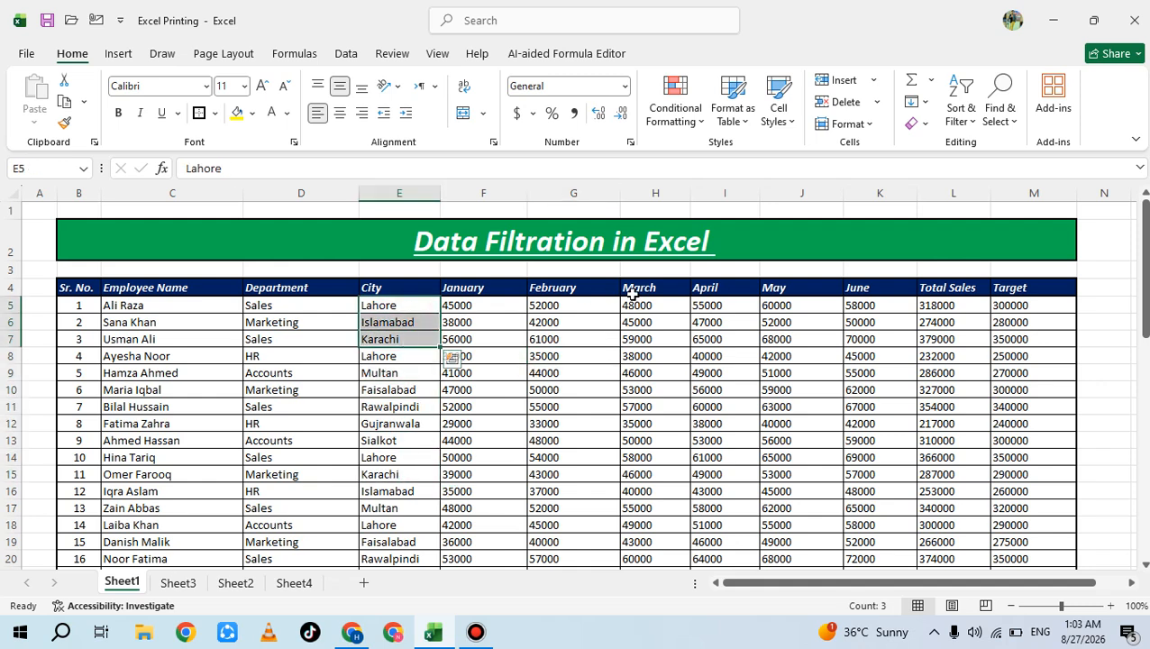
pyautogui.click(564, 358)
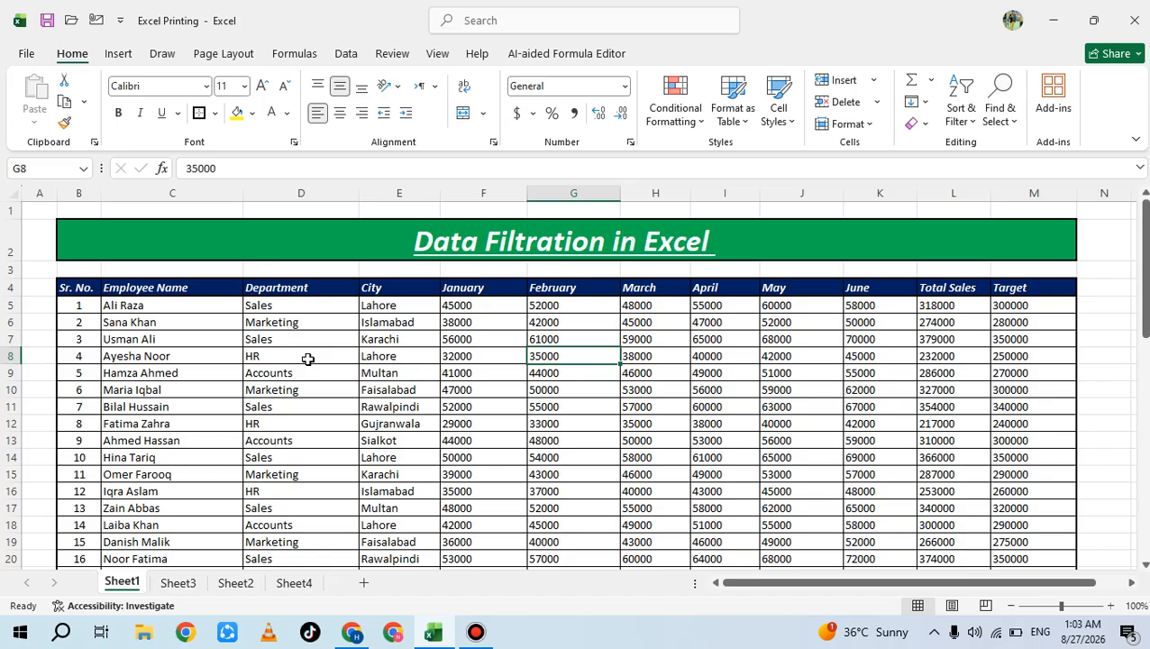
pyautogui.moveTo(264, 304); pyautogui.dragTo(532, 316)
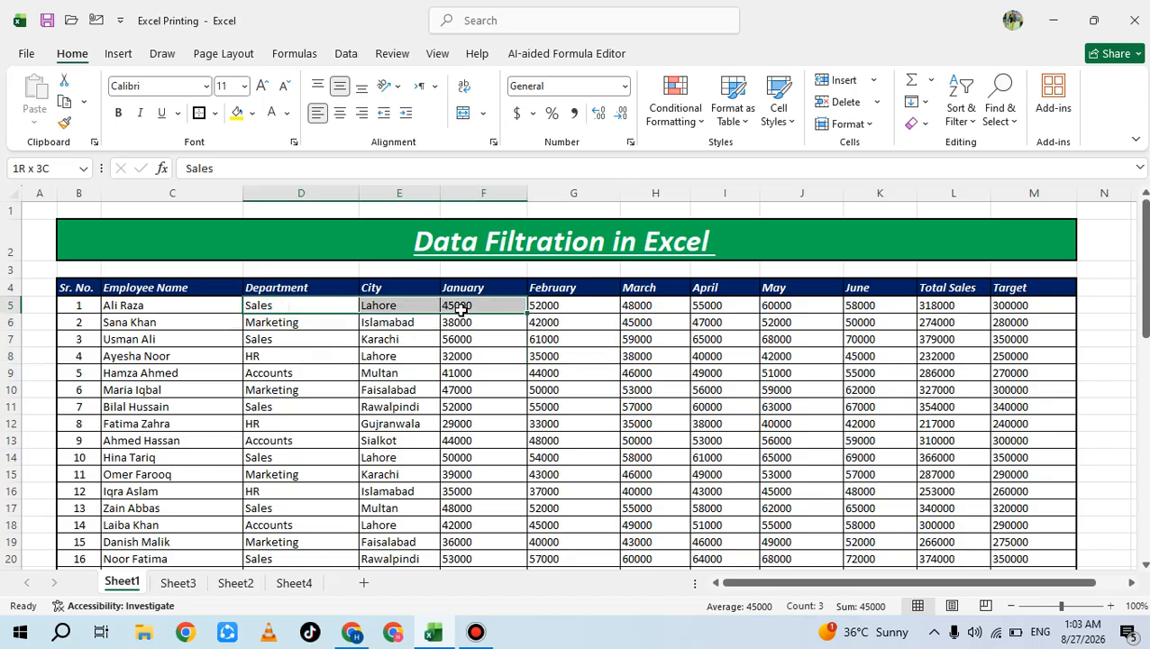
pyautogui.click(257, 407)
pyautogui.moveTo(364, 410); pyautogui.dragTo(400, 411)
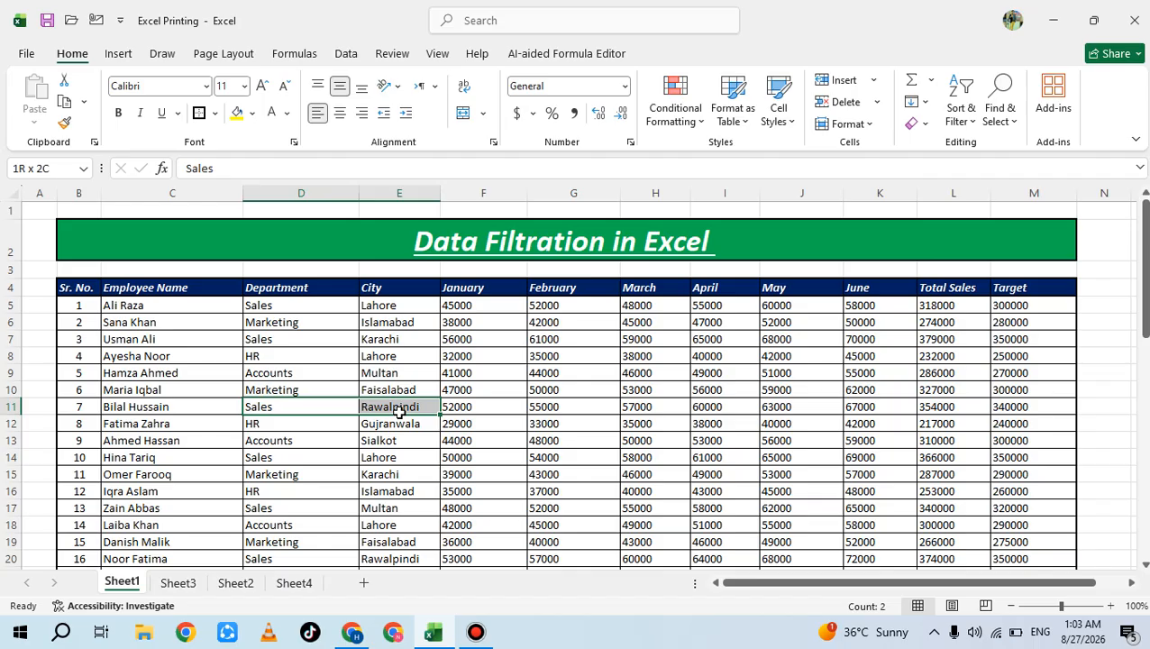
pyautogui.moveTo(400, 411); pyautogui.dragTo(402, 416)
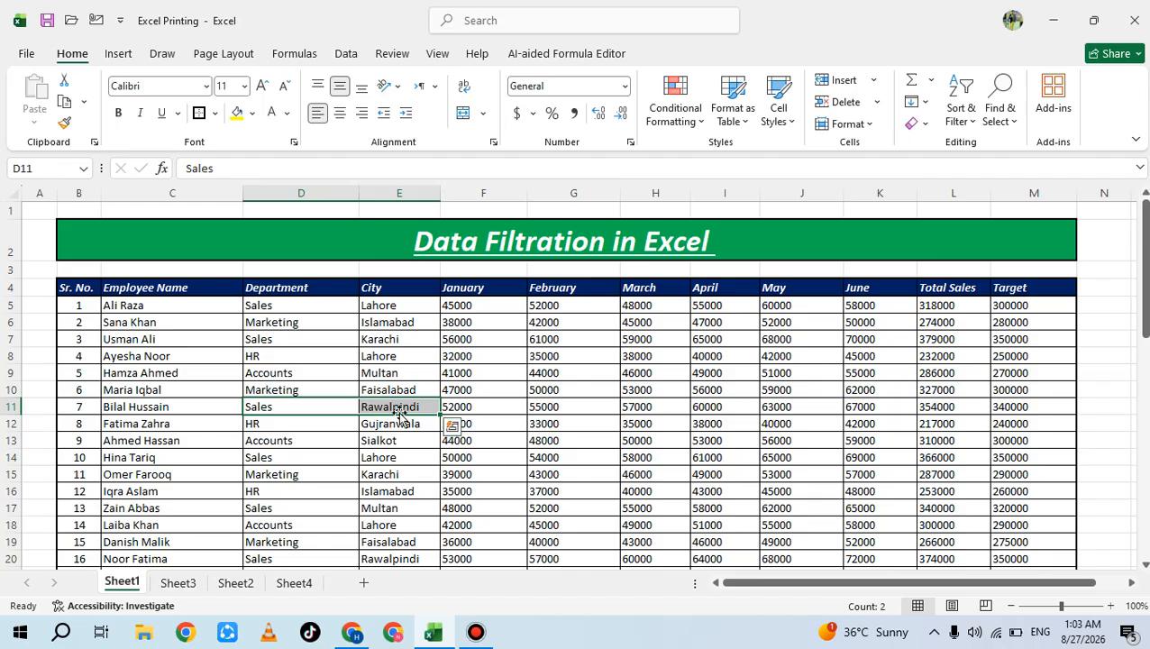
pyautogui.click(552, 390)
# Fill the table rows with Sr. No. 22 and 23 (B26:M27) with yellow.
pyautogui.scroll(-6, 454, 390)
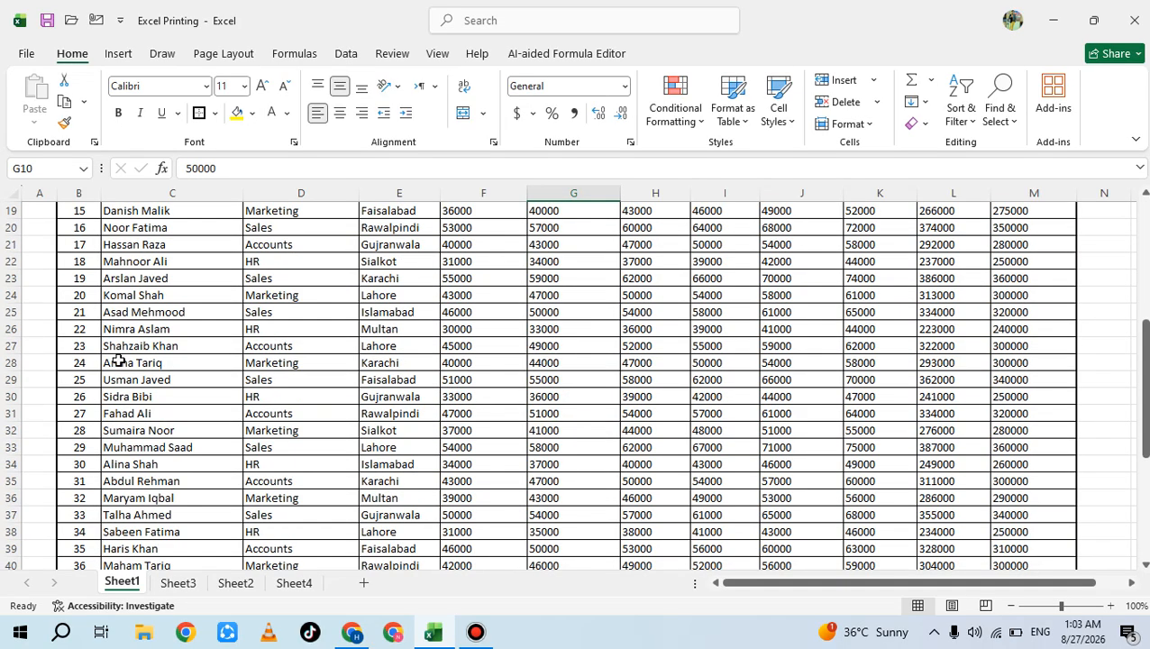
pyautogui.moveTo(79, 335); pyautogui.dragTo(1020, 347)
pyautogui.click(237, 113)
pyautogui.click(443, 460)
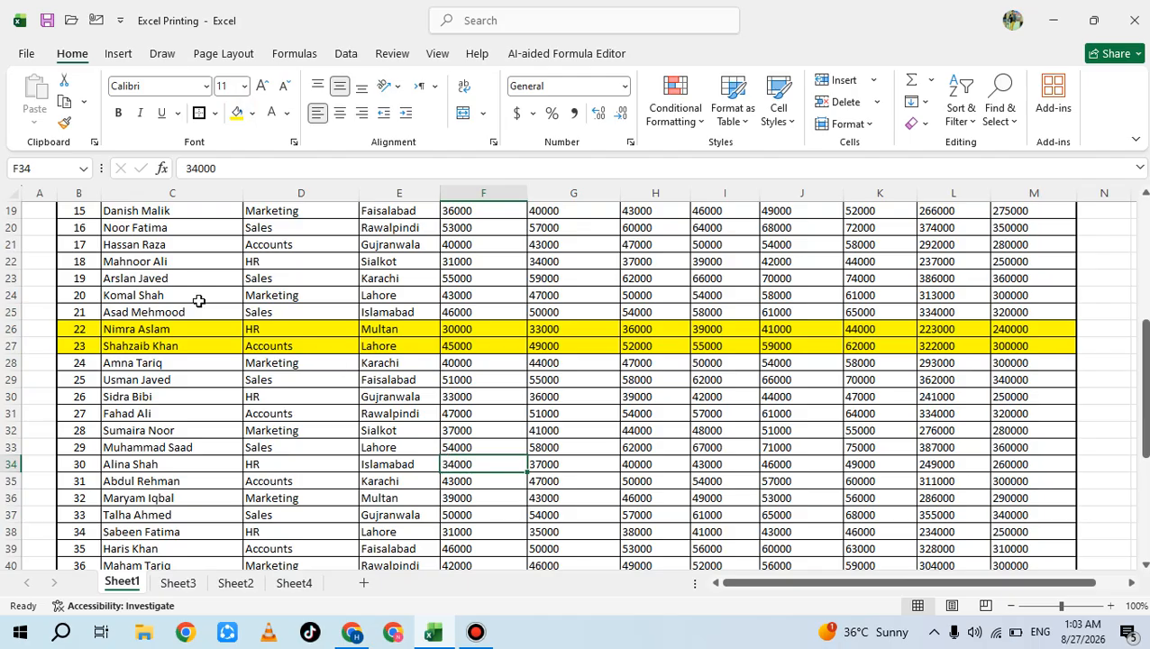
# Fill the table rows with Sr. No. 17 and 18 (B21:M22) with the standard green color.
pyautogui.moveTo(77, 248); pyautogui.dragTo(996, 256)
pyautogui.click(253, 113)
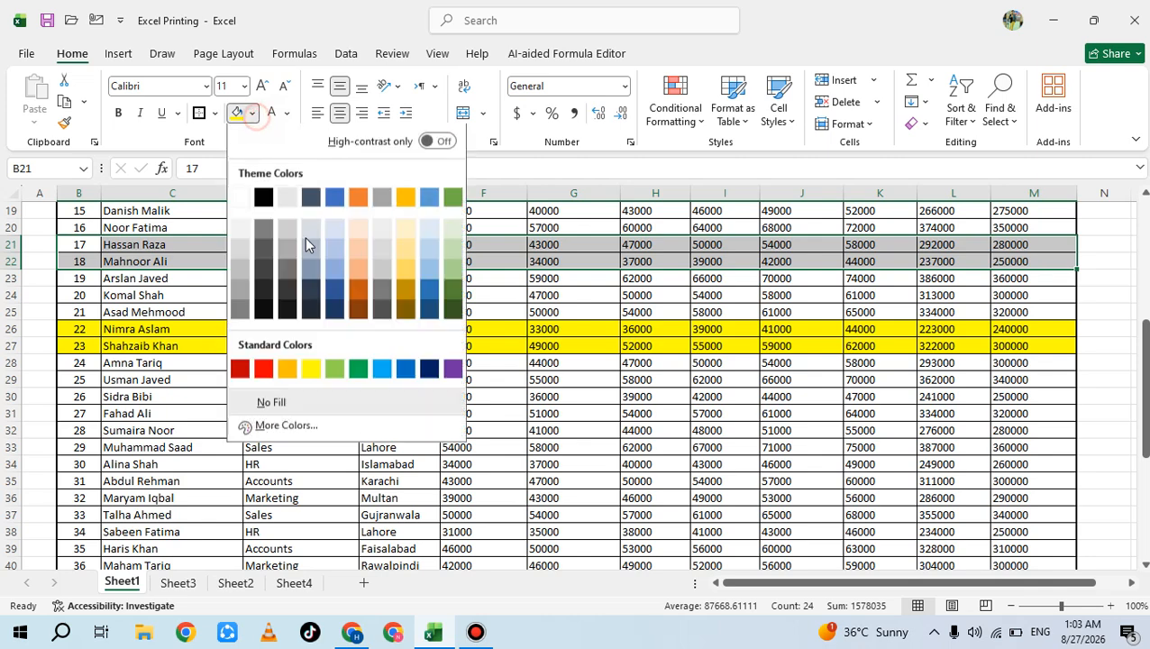
pyautogui.click(358, 369)
pyautogui.click(226, 393)
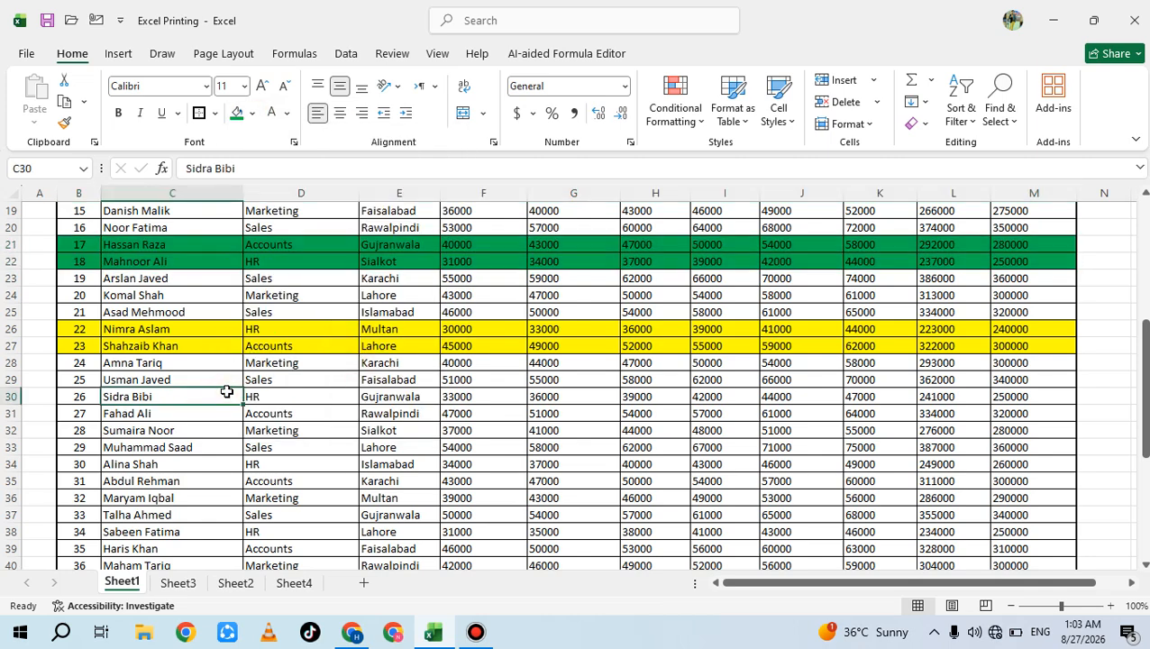
# Undo the green and yellow row fills in the table.
pyautogui.moveTo(79, 328); pyautogui.dragTo(928, 334)
pyautogui.hotkey('ctrl', 'z')
pyautogui.hotkey('ctrl', 'z')
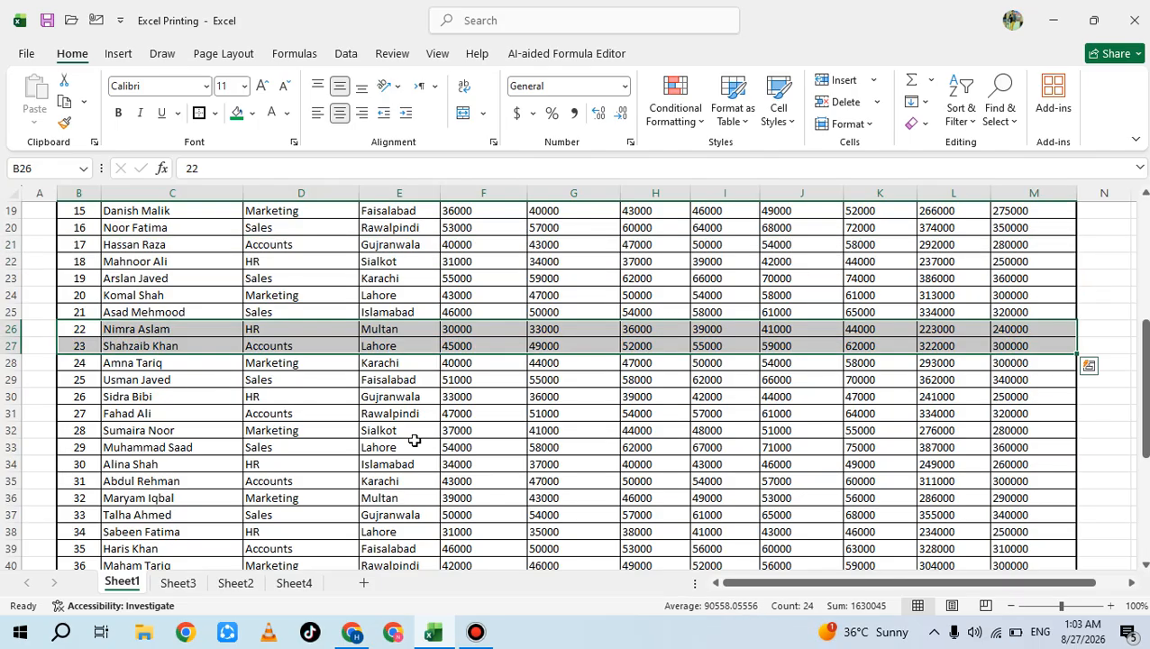
pyautogui.click(410, 442)
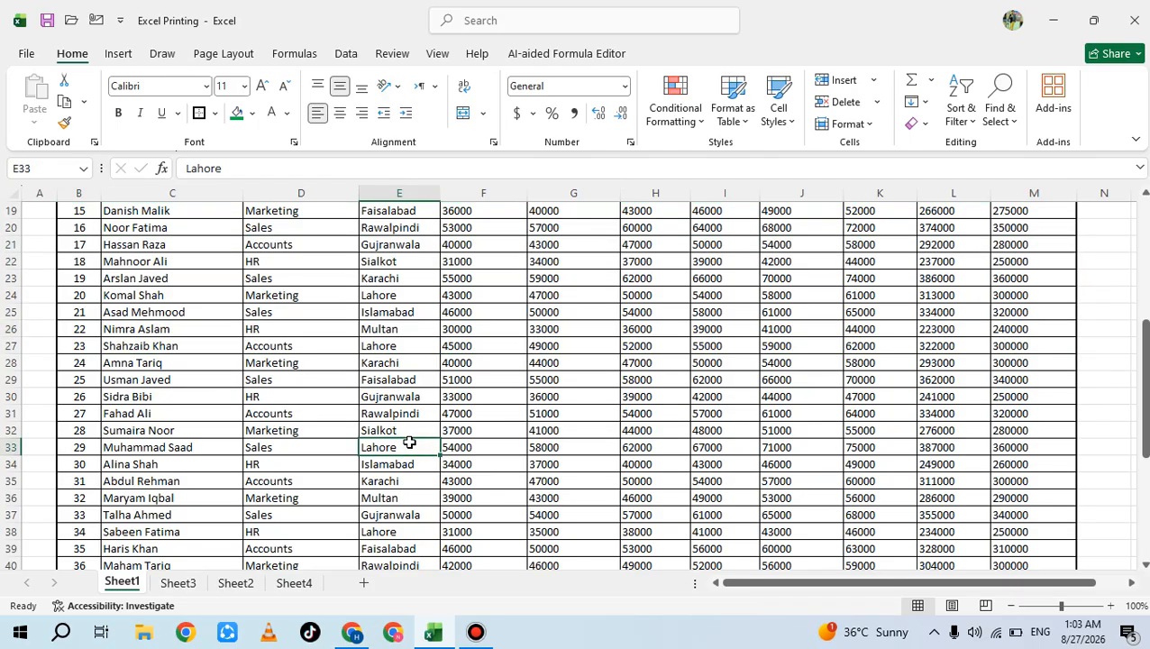
# Examine the extent of the table's header row in row 4, starting from the Sr. No. column.
pyautogui.scroll(5, 410, 441)
pyautogui.scroll(1, 410, 441)
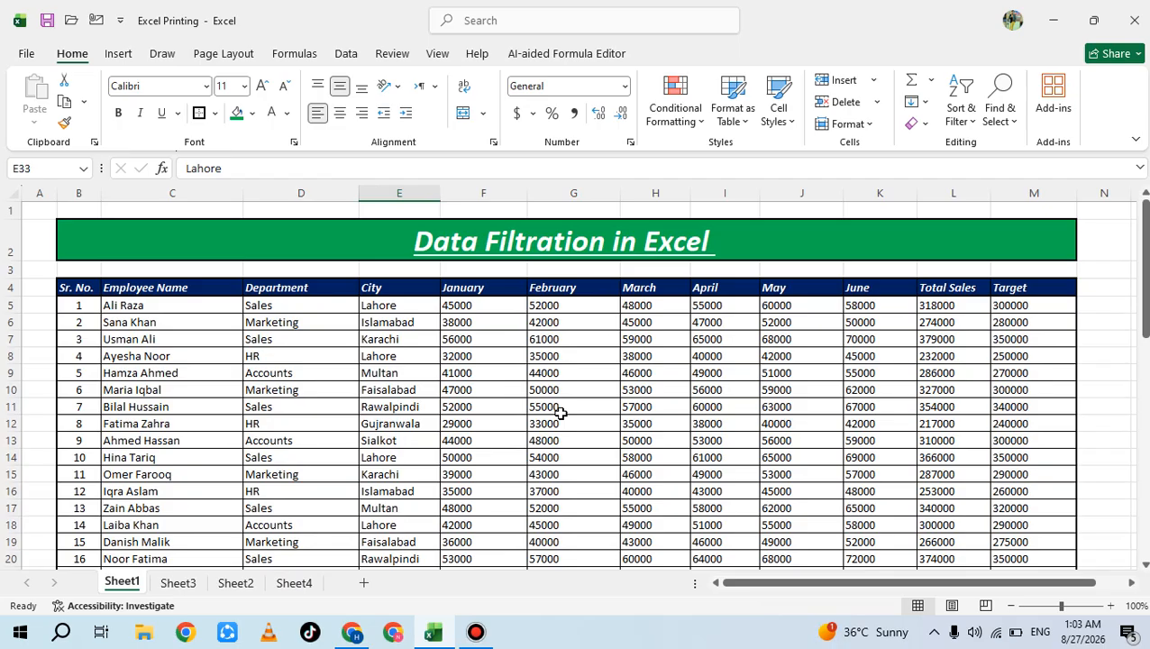
pyautogui.click(86, 288)
pyautogui.moveTo(132, 294); pyautogui.dragTo(1020, 288)
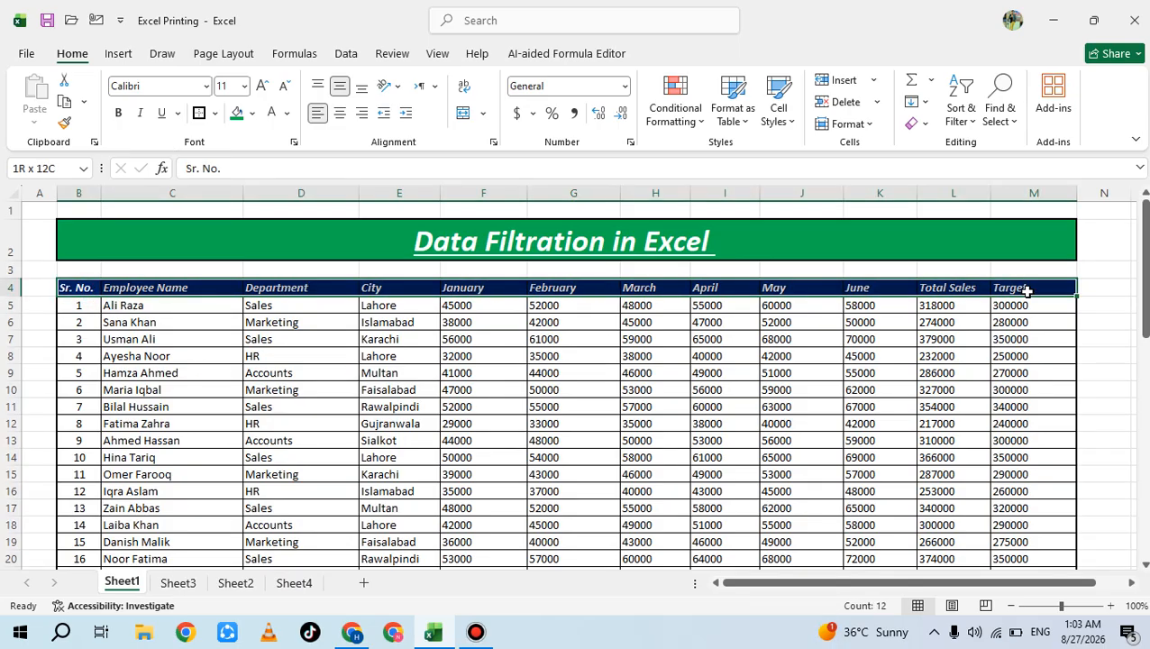
pyautogui.click(464, 406)
pyautogui.click(66, 283)
pyautogui.click(125, 326)
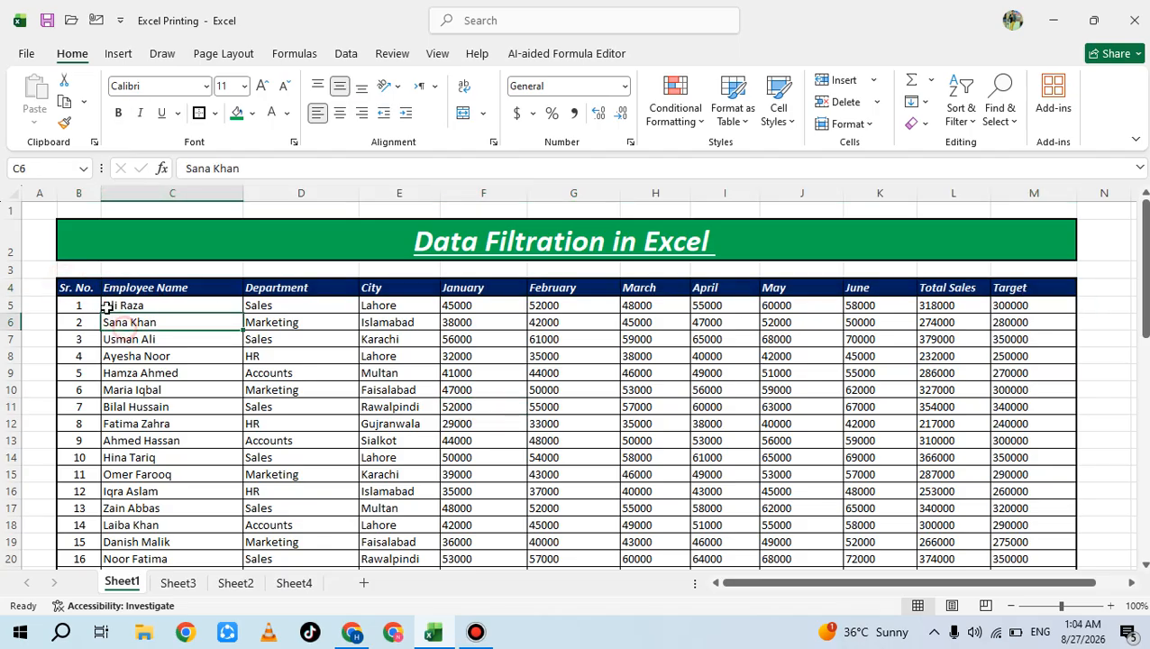
pyautogui.moveTo(88, 288); pyautogui.dragTo(243, 295)
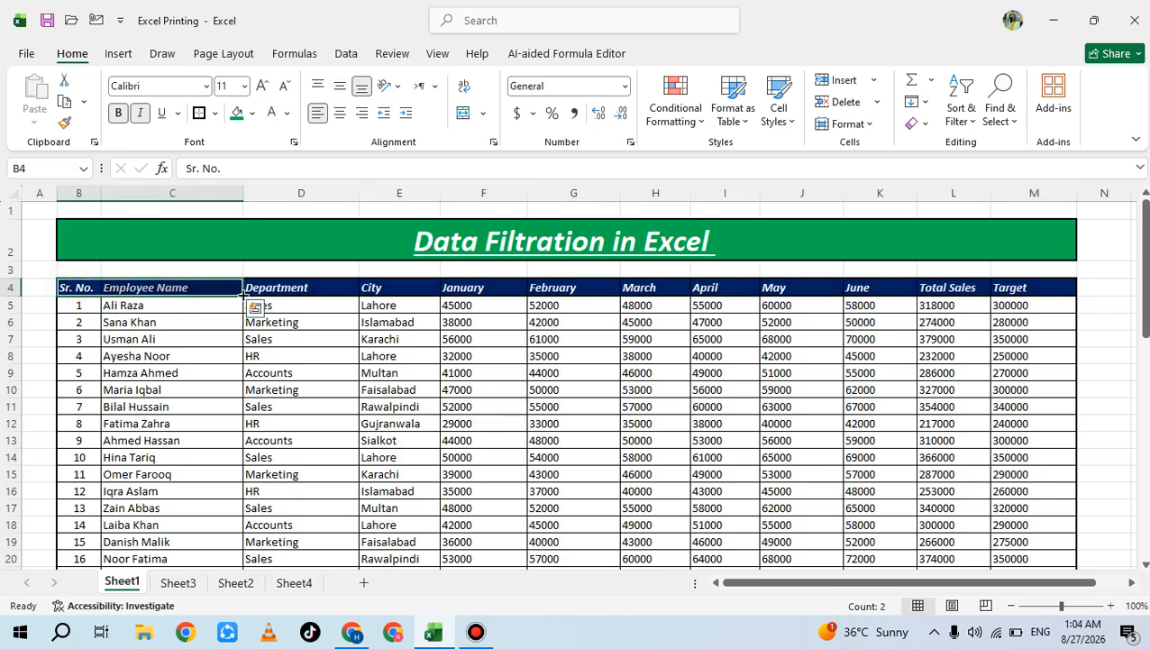
pyautogui.click(216, 350)
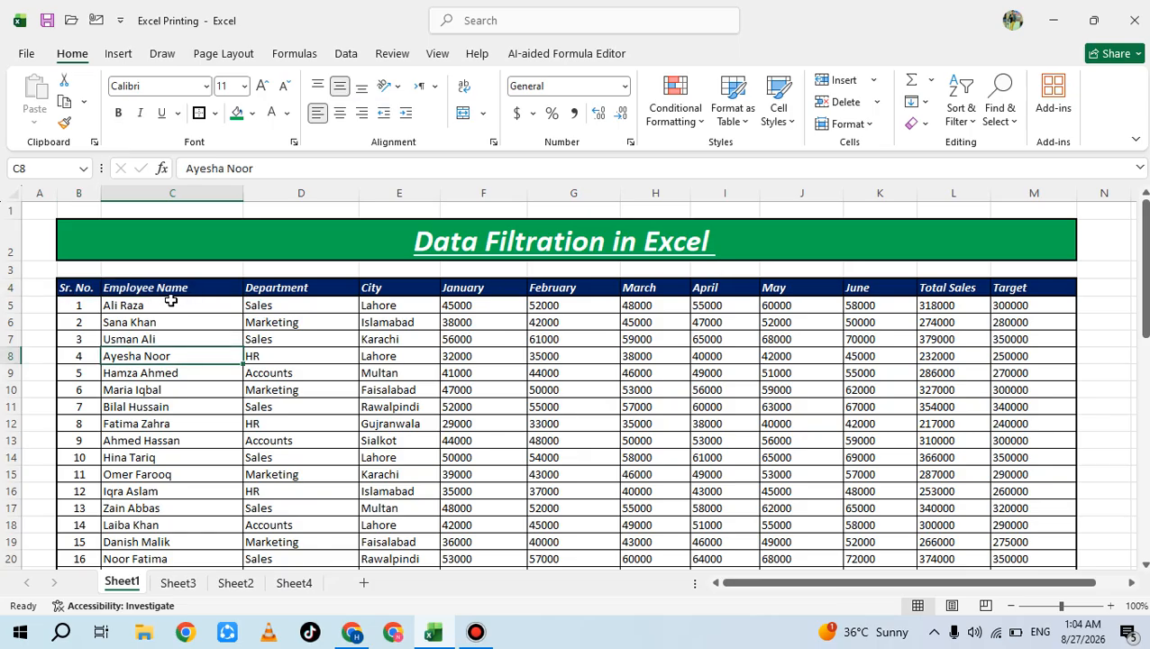
# Turn on Filter for the header row B4:M4 and check the filter arrows on Employee Name, Department and City.
pyautogui.moveTo(65, 288); pyautogui.dragTo(1002, 288)
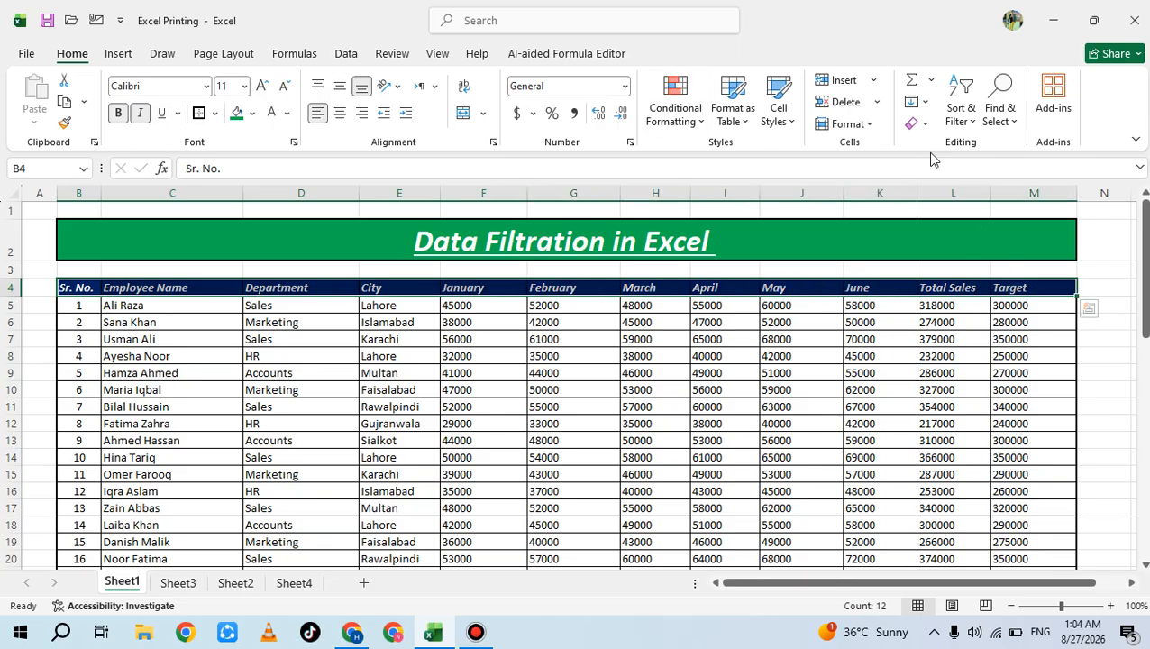
pyautogui.click(971, 126)
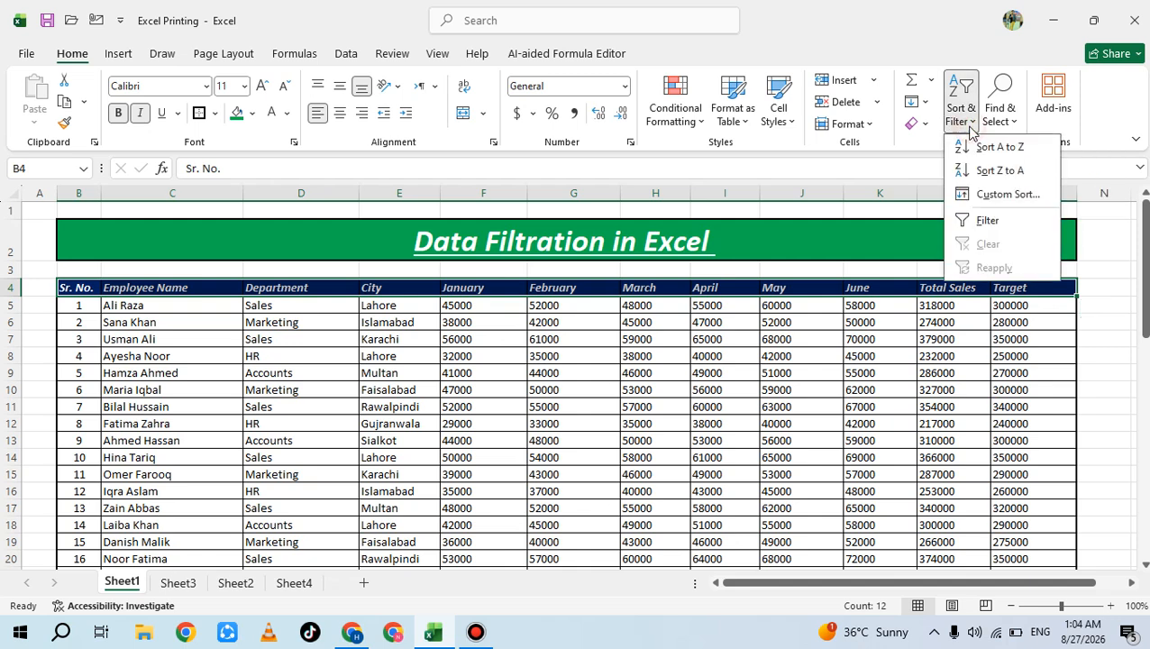
pyautogui.click(985, 231)
pyautogui.click(297, 369)
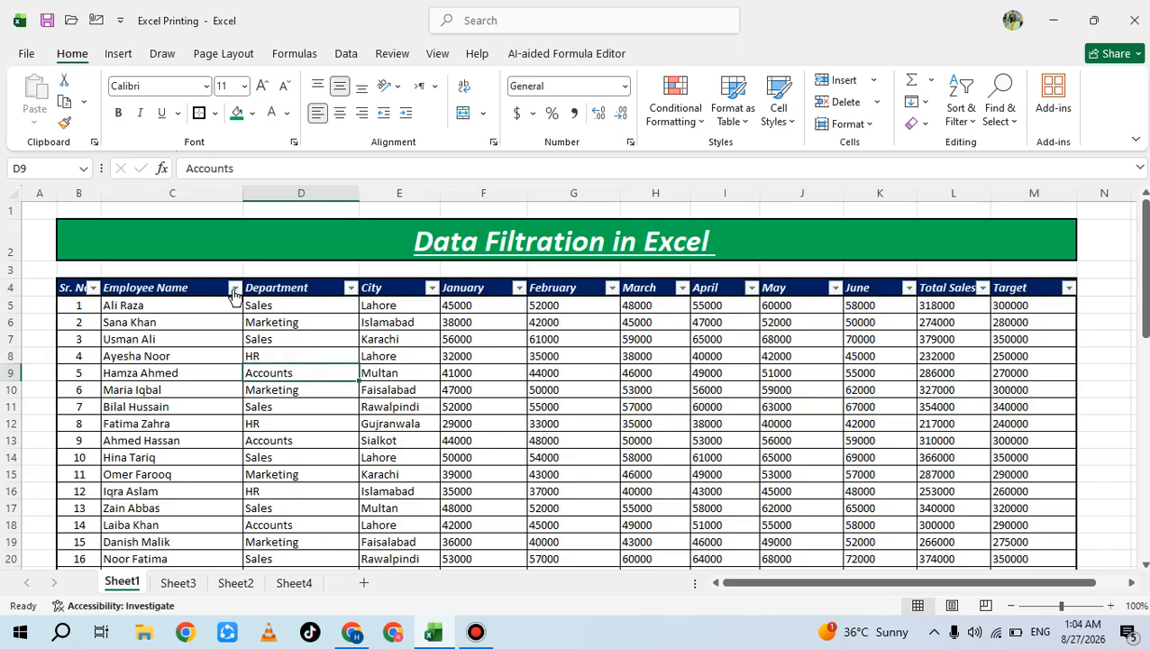
pyautogui.click(234, 288)
pyautogui.click(341, 323)
pyautogui.click(348, 287)
pyautogui.click(431, 287)
# Undo the filter that was added to the table's header row.
pyautogui.moveTo(65, 286); pyautogui.dragTo(367, 303)
pyautogui.hotkey('ctrl', 'z')
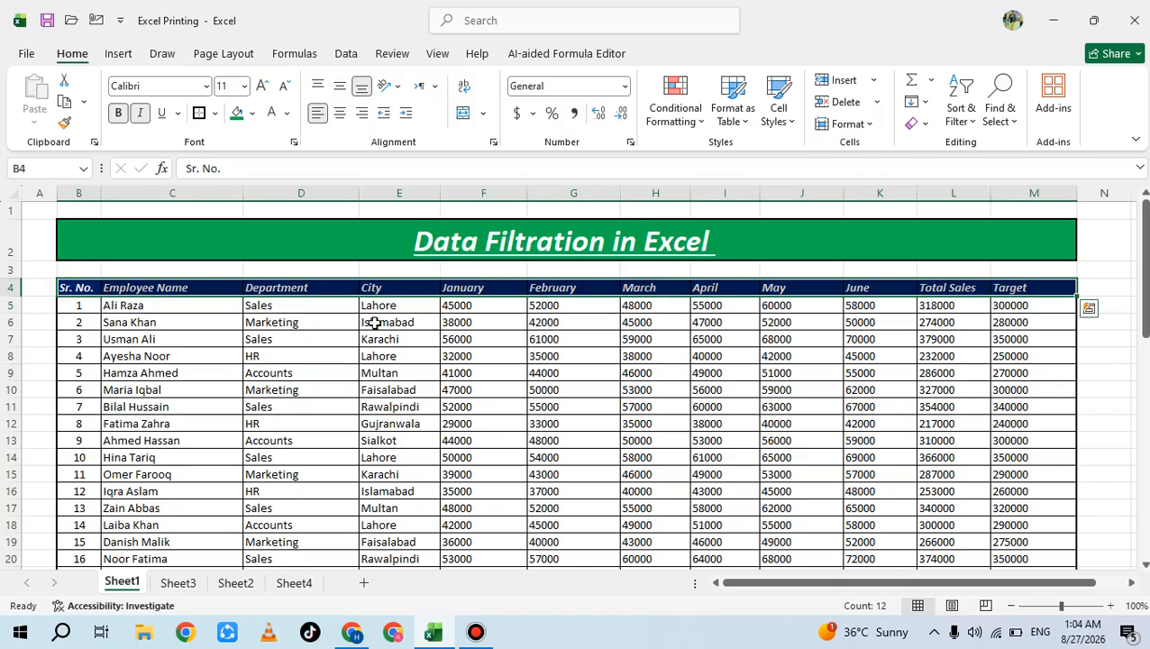
pyautogui.click(380, 352)
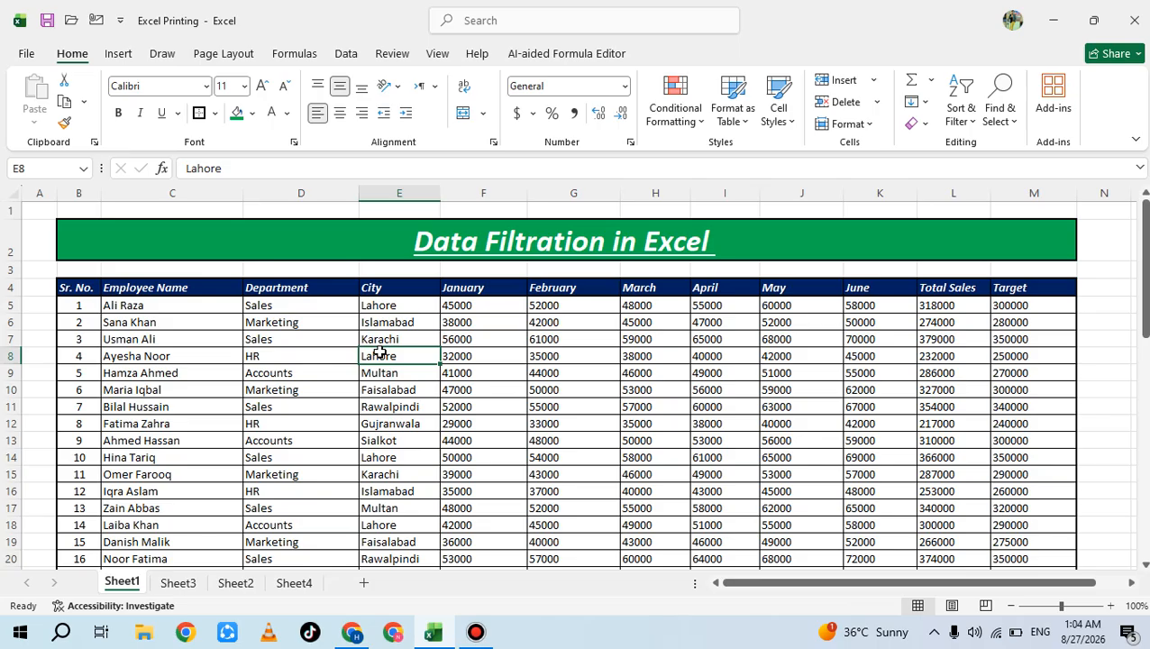
# Apply filters to the whole header row B4:M4, from Sr. No. to Target.
pyautogui.moveTo(63, 287); pyautogui.dragTo(1014, 289)
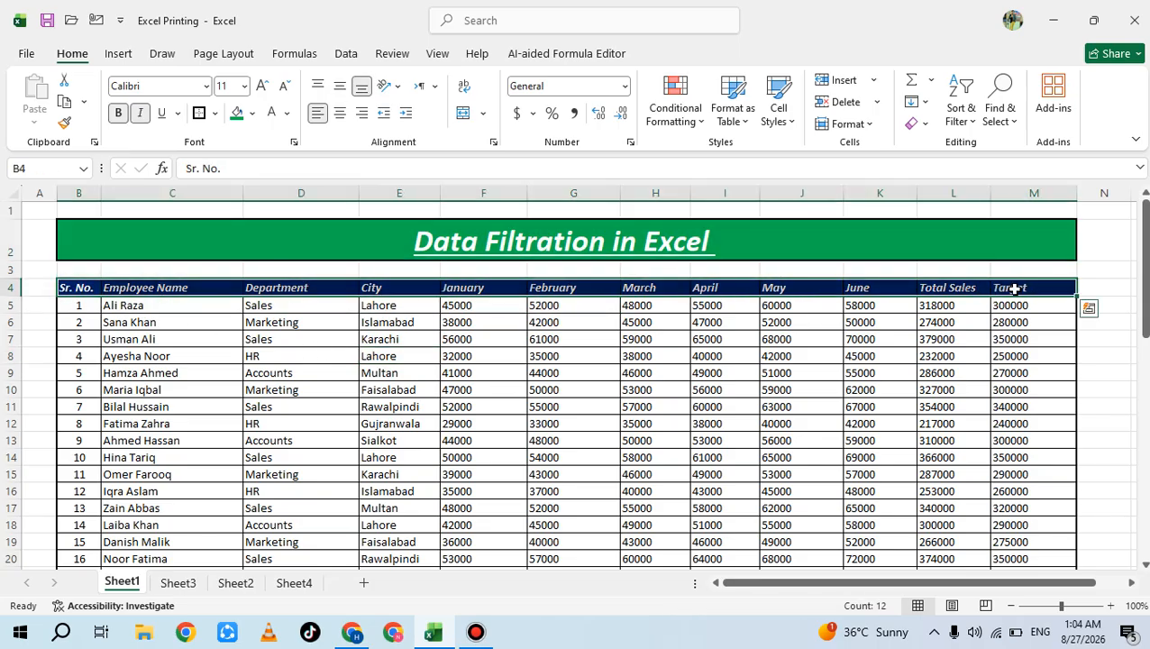
pyautogui.hotkey('ctrl', 'shift', 'l')
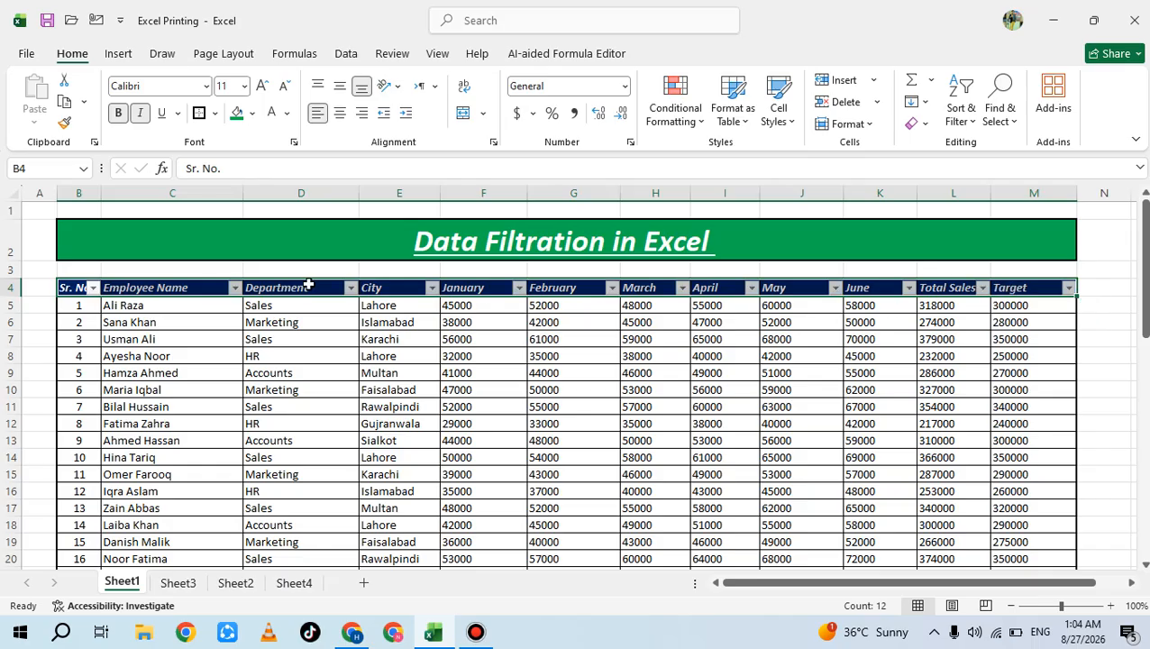
pyautogui.click(981, 323)
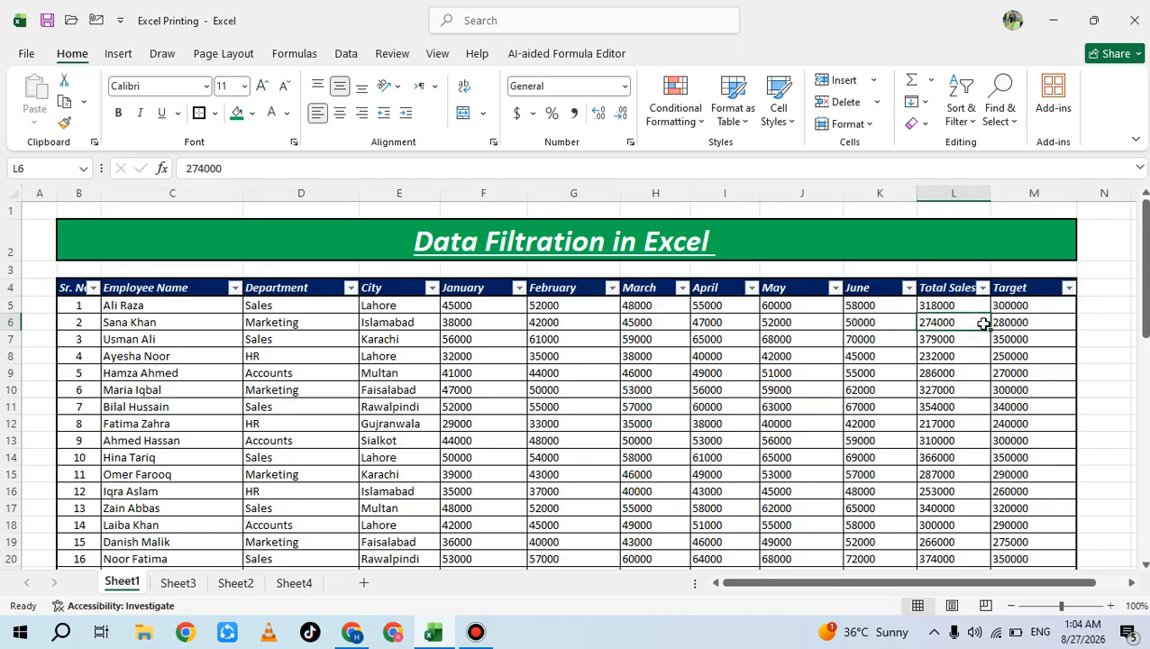
# Merge and center cells E66:G66 below the table and enter the text "CTRL + Shift + L".
pyautogui.scroll(-20, 454, 354)
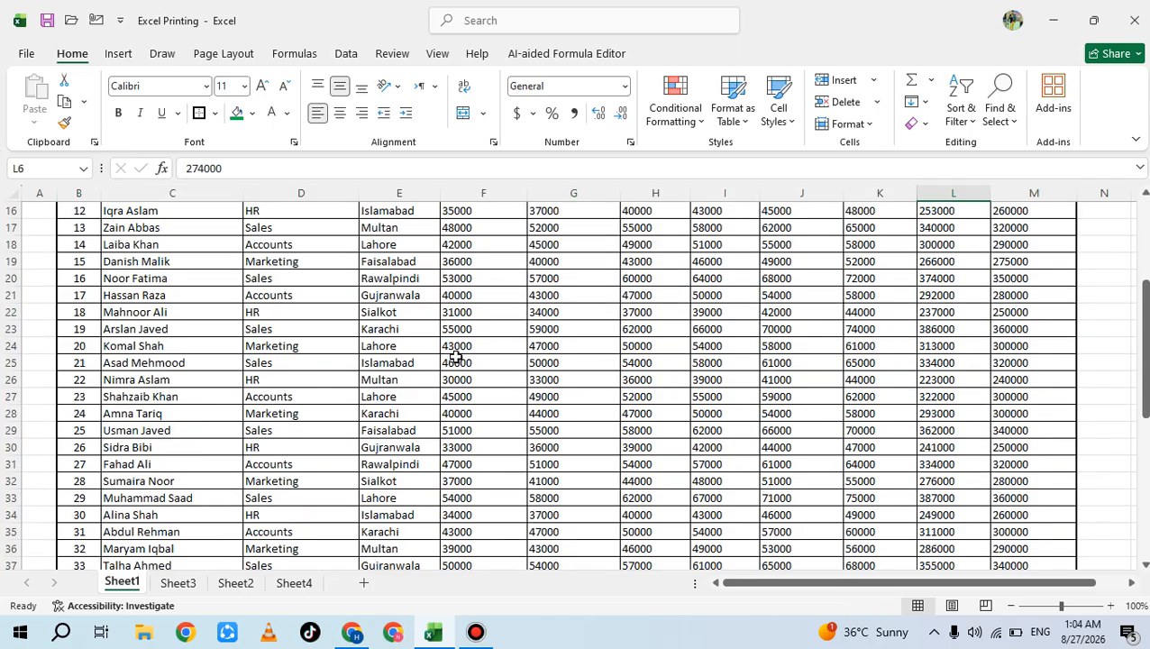
pyautogui.moveTo(267, 288); pyautogui.dragTo(706, 292)
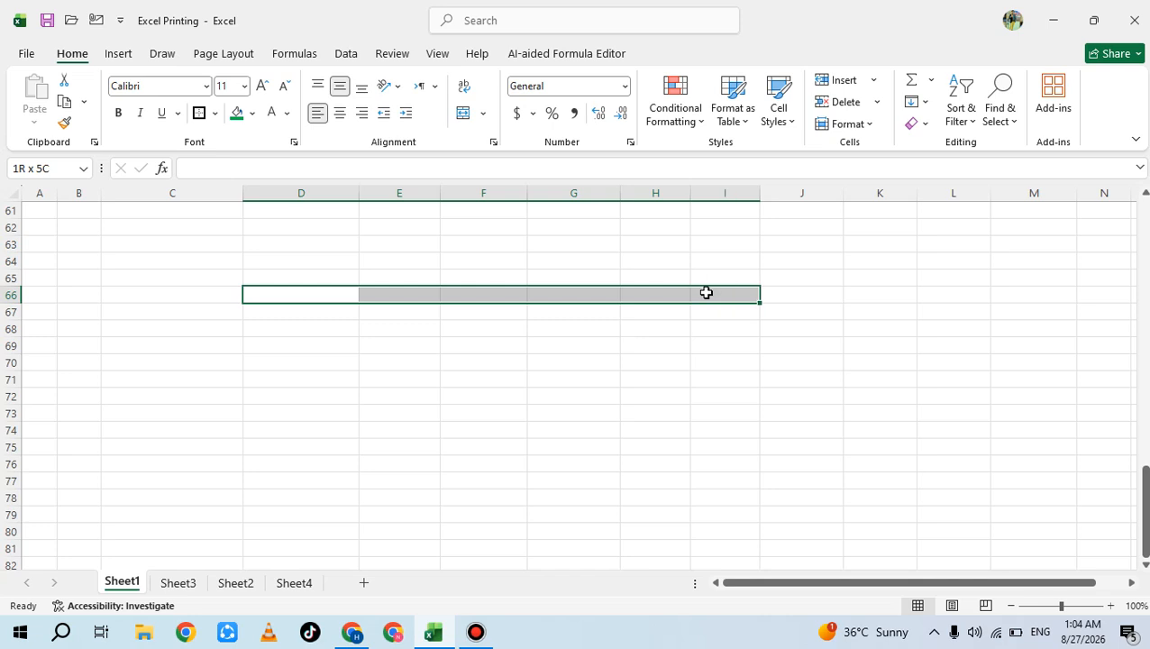
pyautogui.click(339, 317)
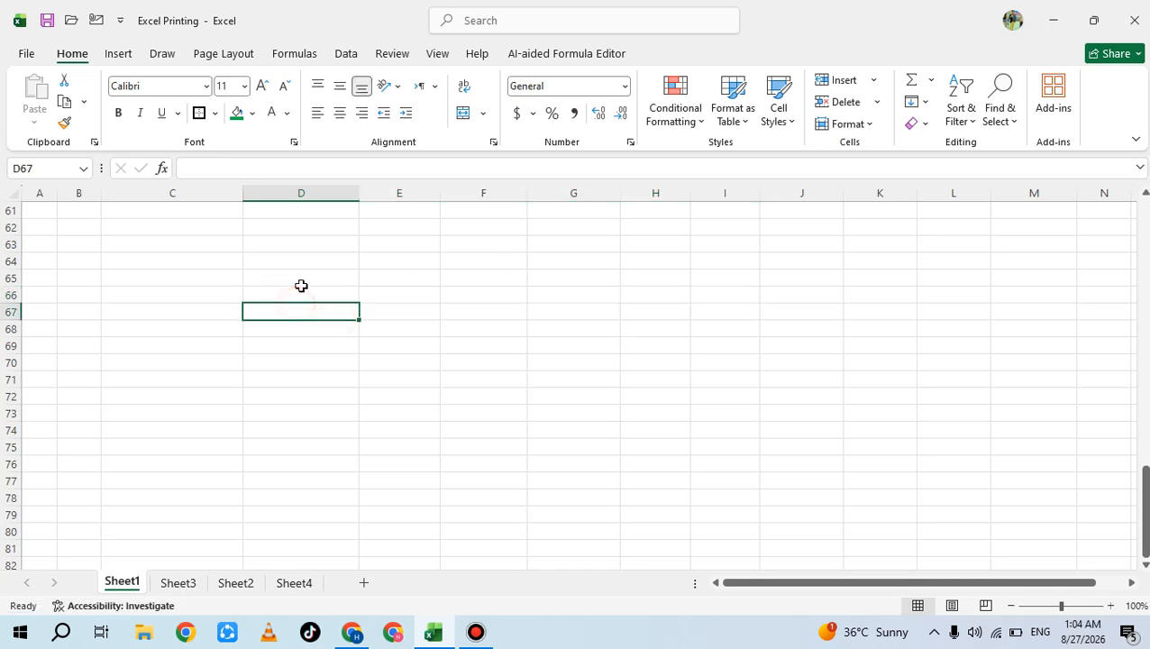
pyautogui.moveTo(403, 297); pyautogui.dragTo(577, 295)
pyautogui.click(463, 112)
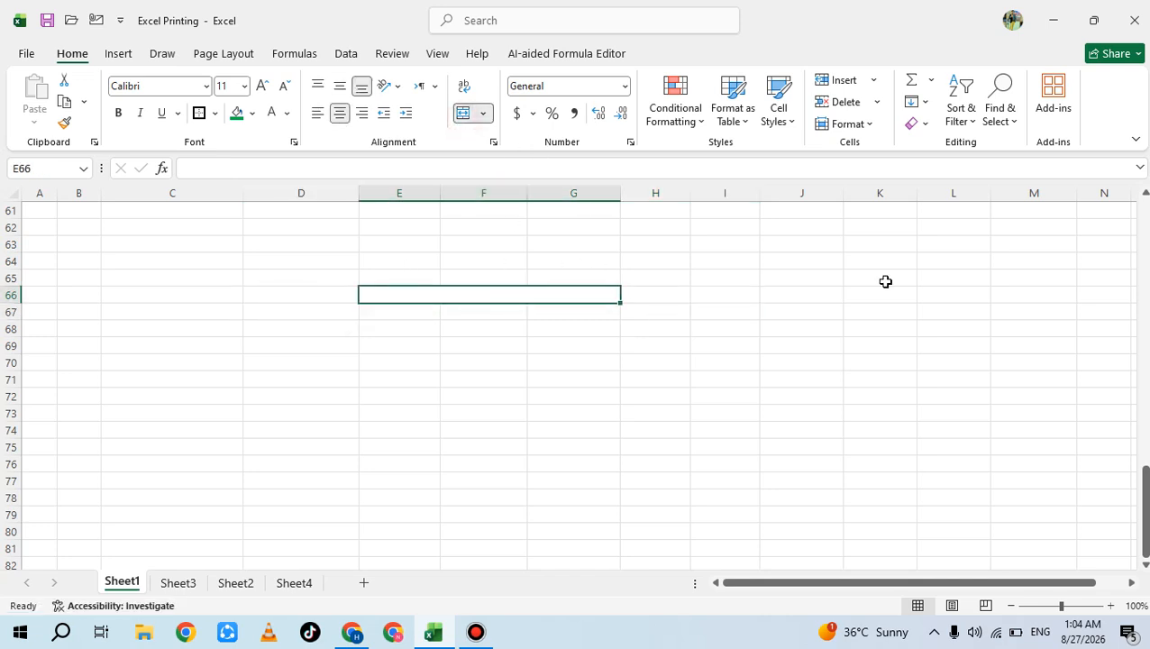
pyautogui.write('CTRL + Shif')
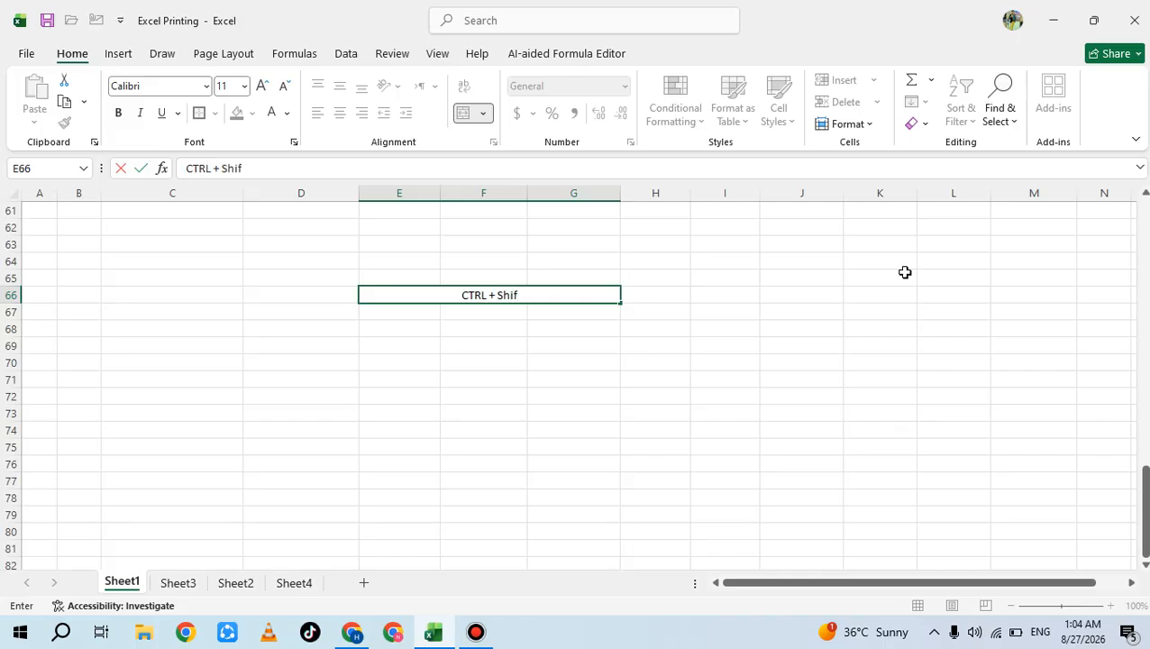
pyautogui.write('t + L')
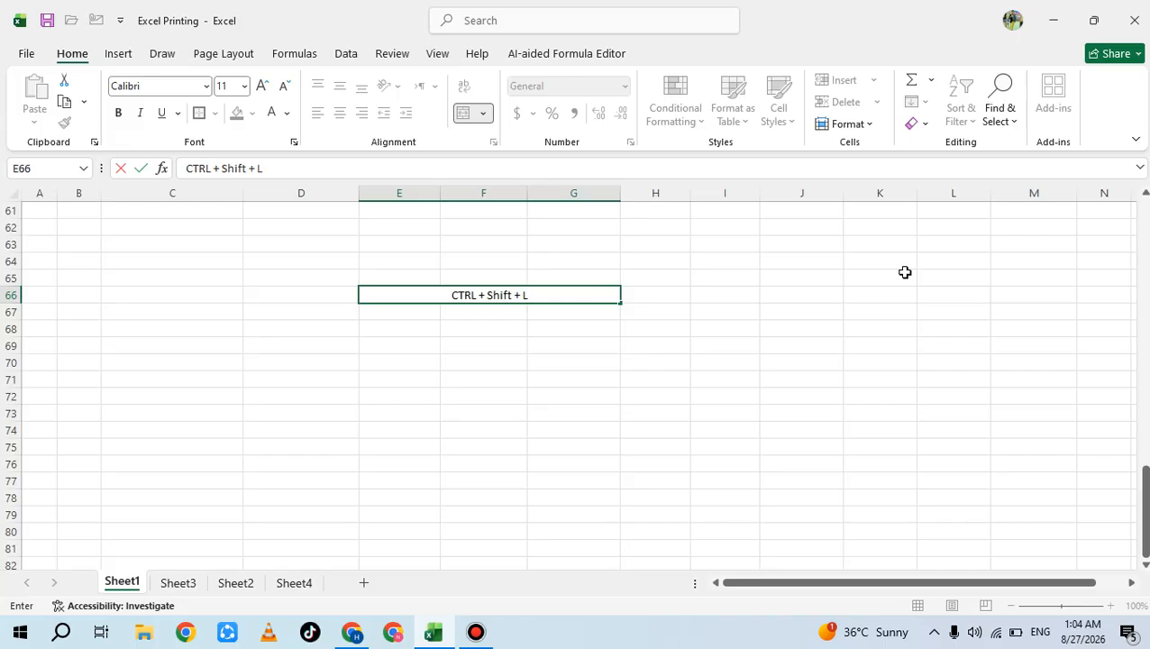
pyautogui.click(321, 377)
# Enter the label "Shortcut" in cell D66, beside the merged cell.
pyautogui.click(296, 294)
pyautogui.write('Sh')
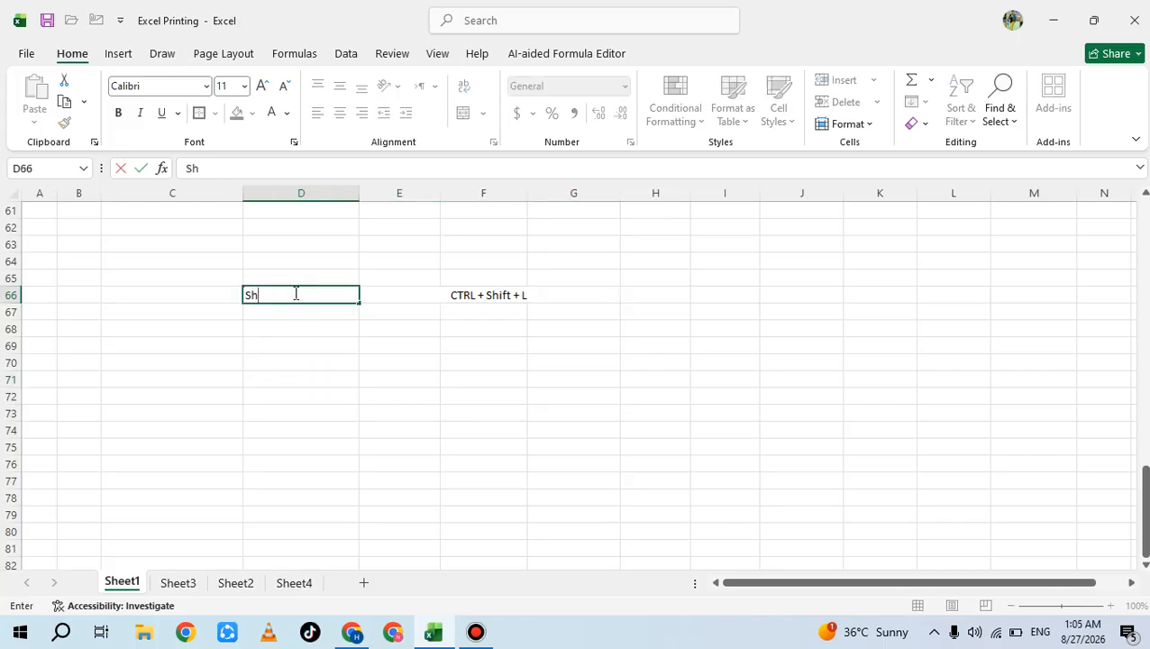
pyautogui.write('or')
pyautogui.press('BackSpace')
pyautogui.write('ortcut')
pyautogui.click(485, 357)
# Format the merged cell E66 with left alignment, a yellow fill and font size 14.
pyautogui.click(431, 282)
pyautogui.click(434, 295)
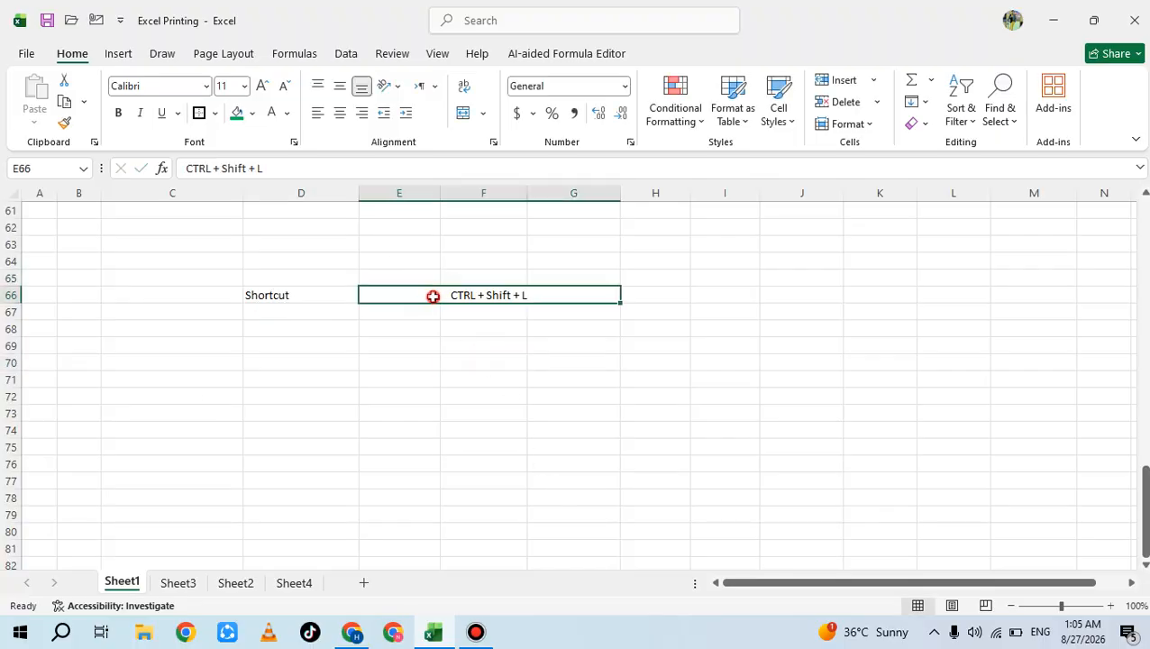
pyautogui.click(318, 113)
pyautogui.click(237, 113)
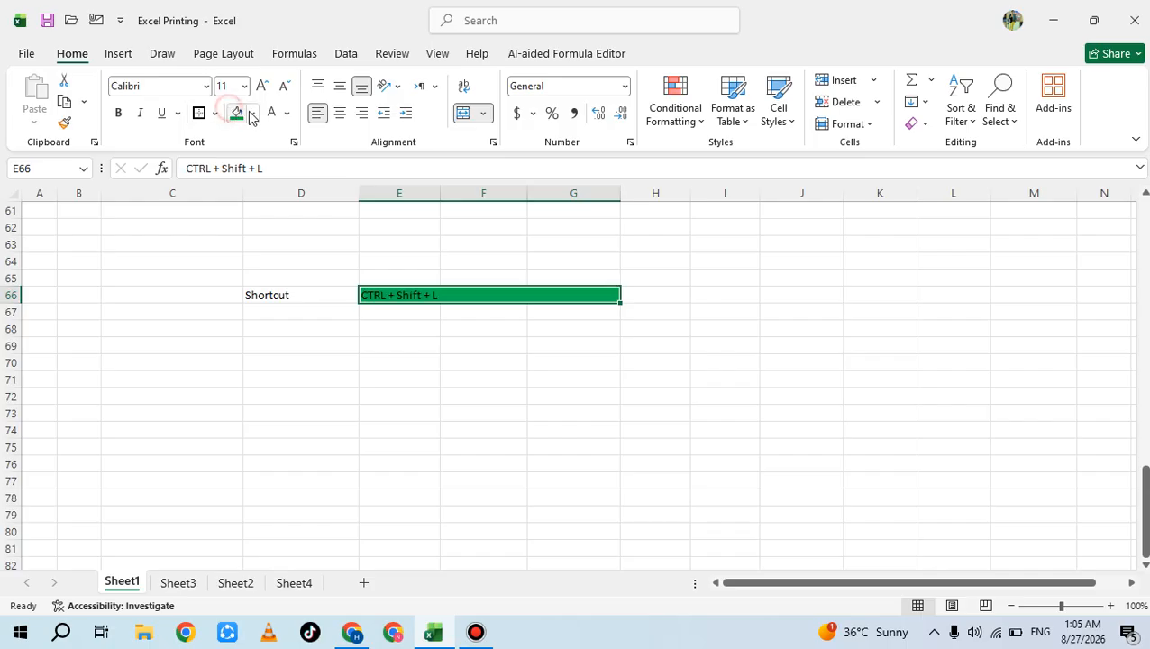
pyautogui.click(252, 112)
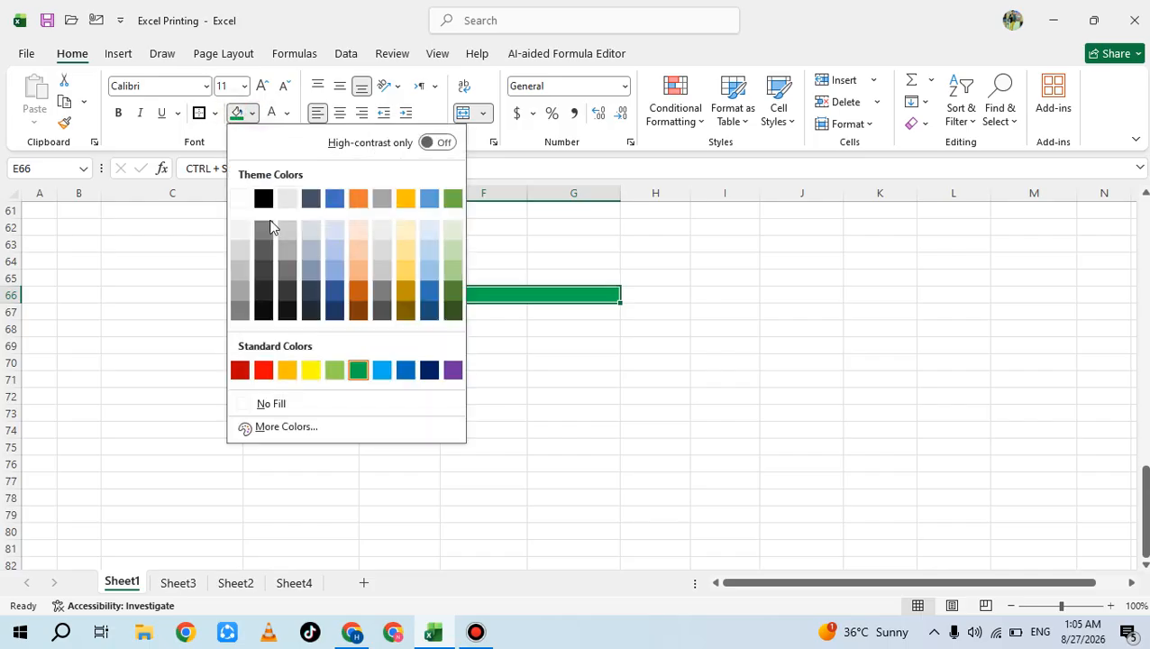
pyautogui.click(309, 370)
pyautogui.click(262, 86)
pyautogui.click(262, 86)
pyautogui.click(306, 386)
# Add borders to the shortcut note in D66:G66 and return to the start of the sales table.
pyautogui.moveTo(260, 298); pyautogui.dragTo(372, 301)
pyautogui.click(199, 113)
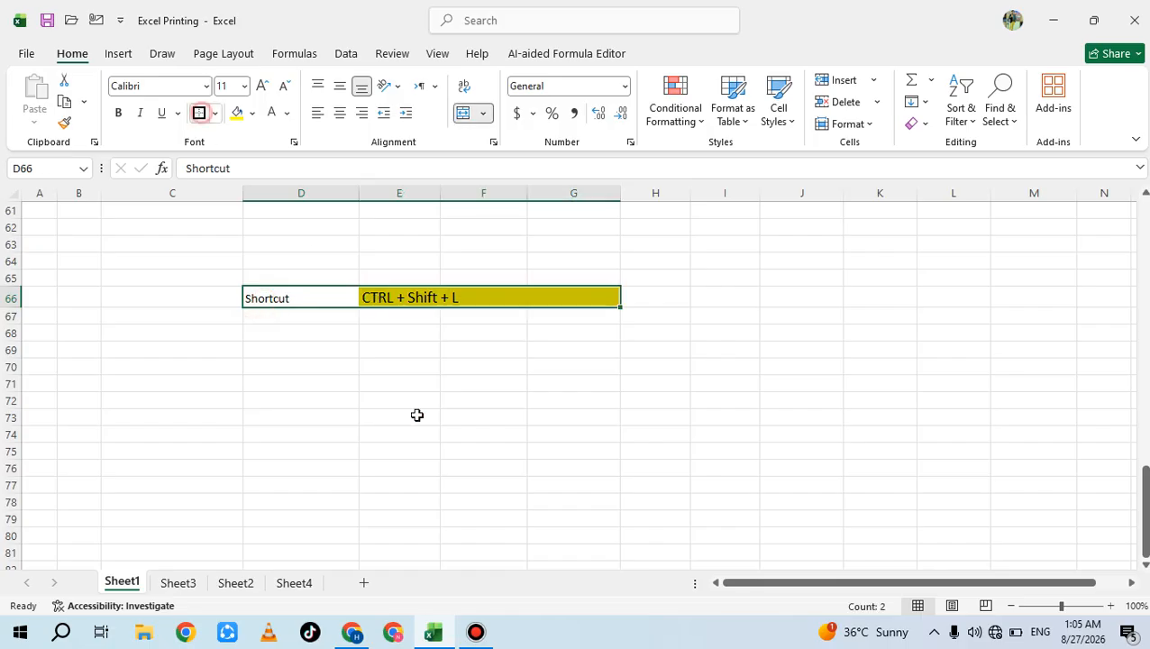
pyautogui.click(399, 426)
pyautogui.click(400, 297)
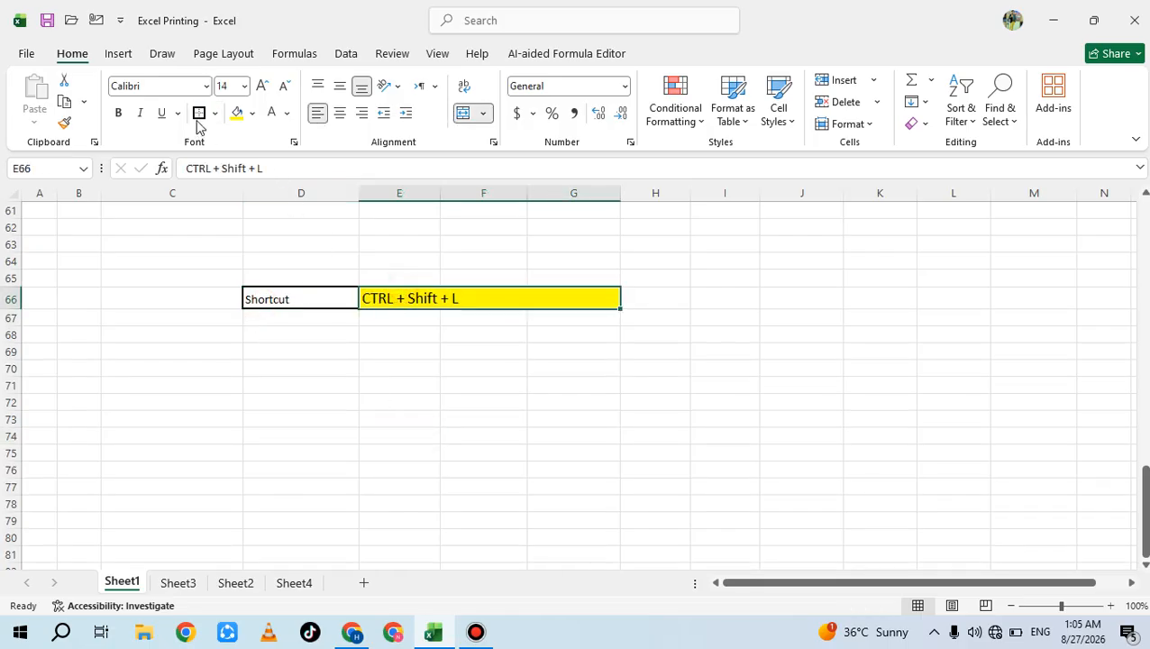
pyautogui.click(401, 348)
pyautogui.click(400, 304)
pyautogui.scroll(9, 399, 322)
pyautogui.scroll(11, 401, 321)
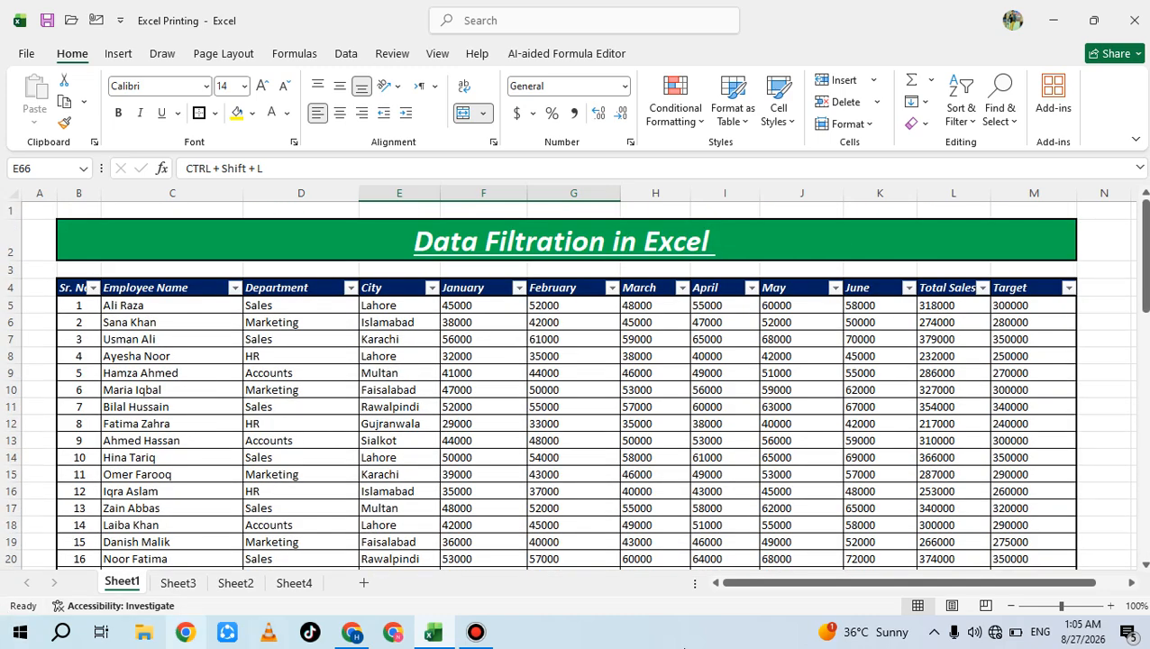
pyautogui.click(472, 629)
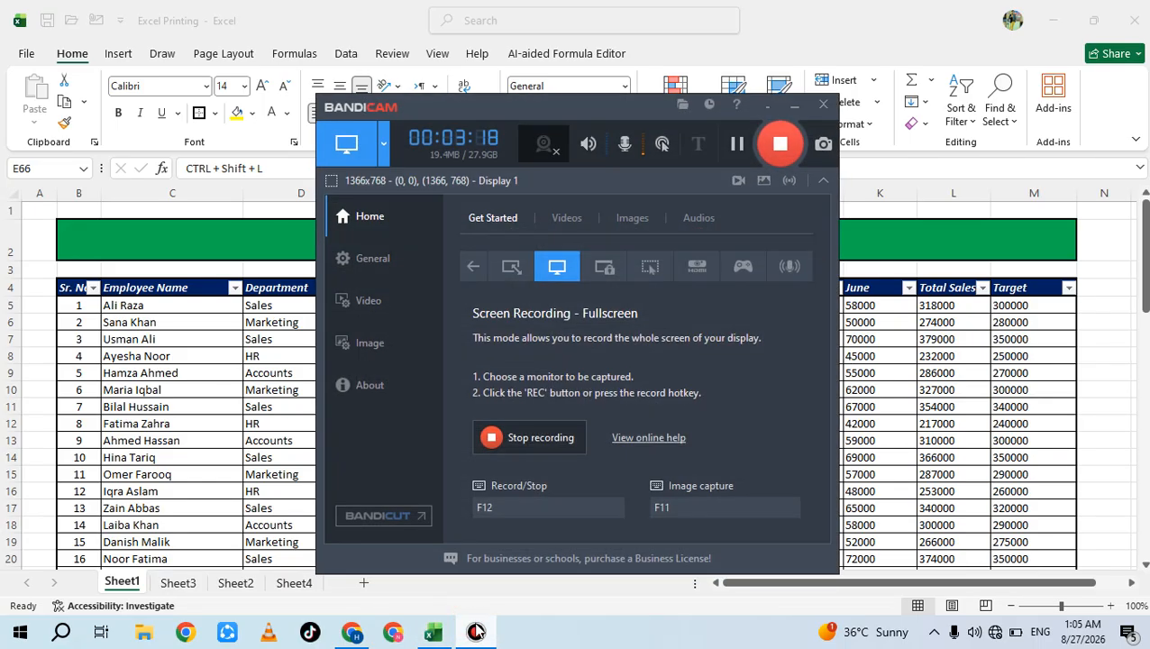
pyautogui.click(473, 629)
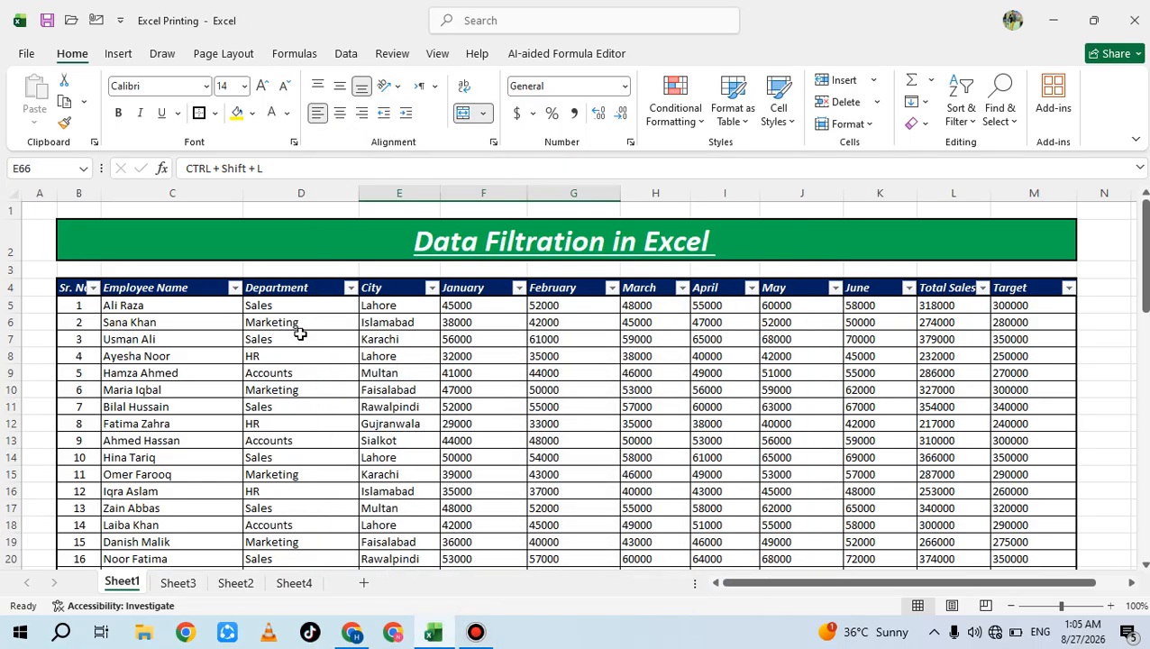
# Review the different department entries down the Department column of the sales table.
pyautogui.click(294, 305)
pyautogui.click(291, 324)
pyautogui.click(287, 339)
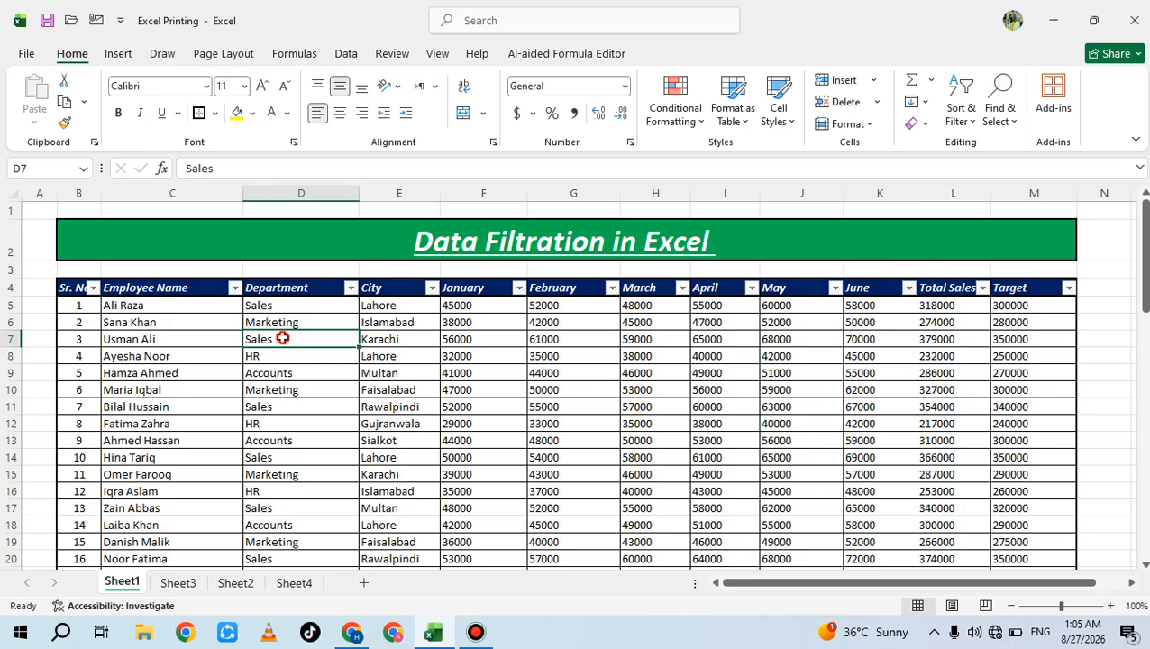
pyautogui.click(267, 356)
pyautogui.click(263, 373)
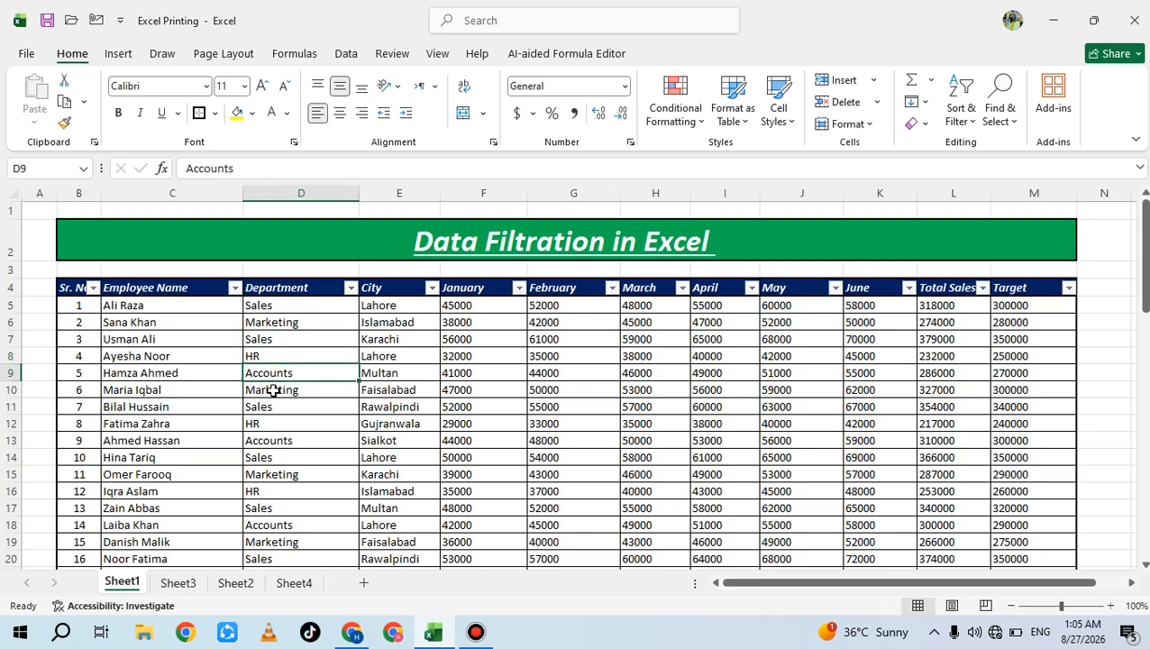
pyautogui.scroll(-6, 307, 342)
pyautogui.scroll(6, 316, 336)
pyautogui.click(260, 311)
# Examine individual employee records in rows 5 to 7 across the department, city and sales columns.
pyautogui.moveTo(76, 306); pyautogui.dragTo(659, 271)
pyautogui.scroll(-4, 90, 466)
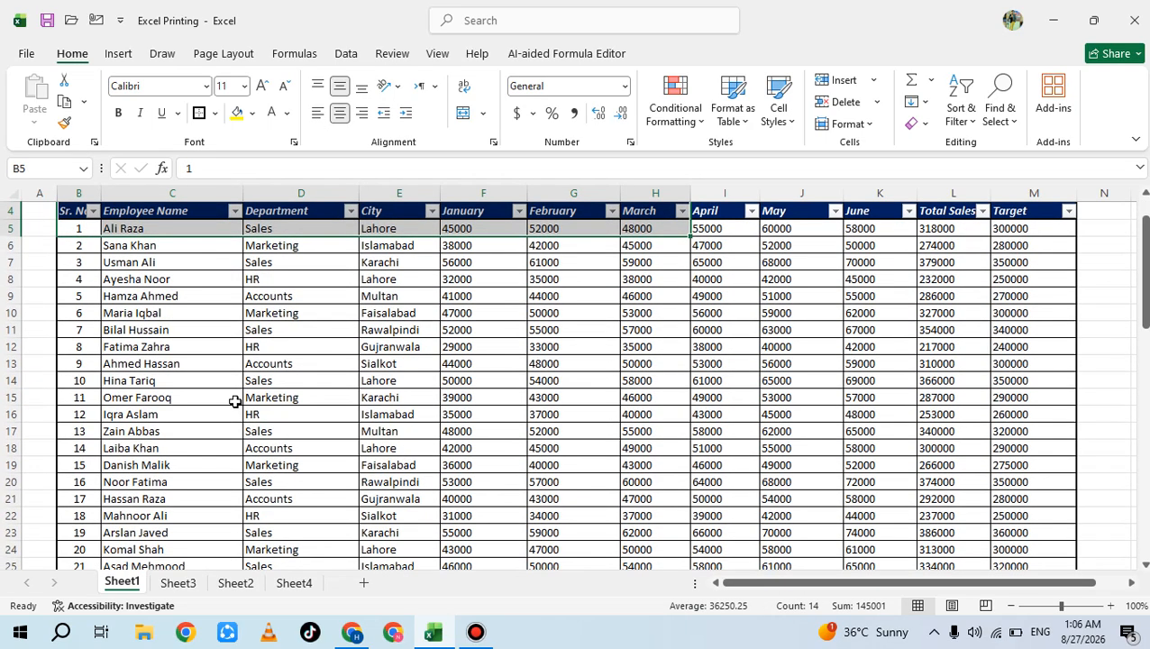
pyautogui.scroll(4, 234, 401)
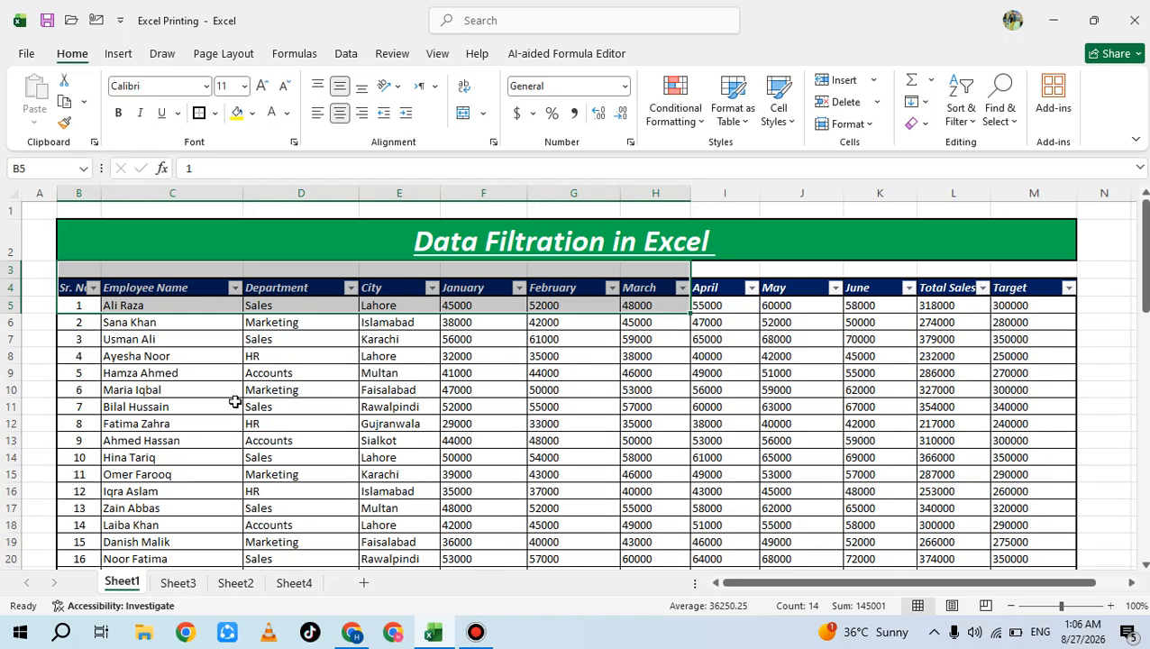
pyautogui.click(316, 371)
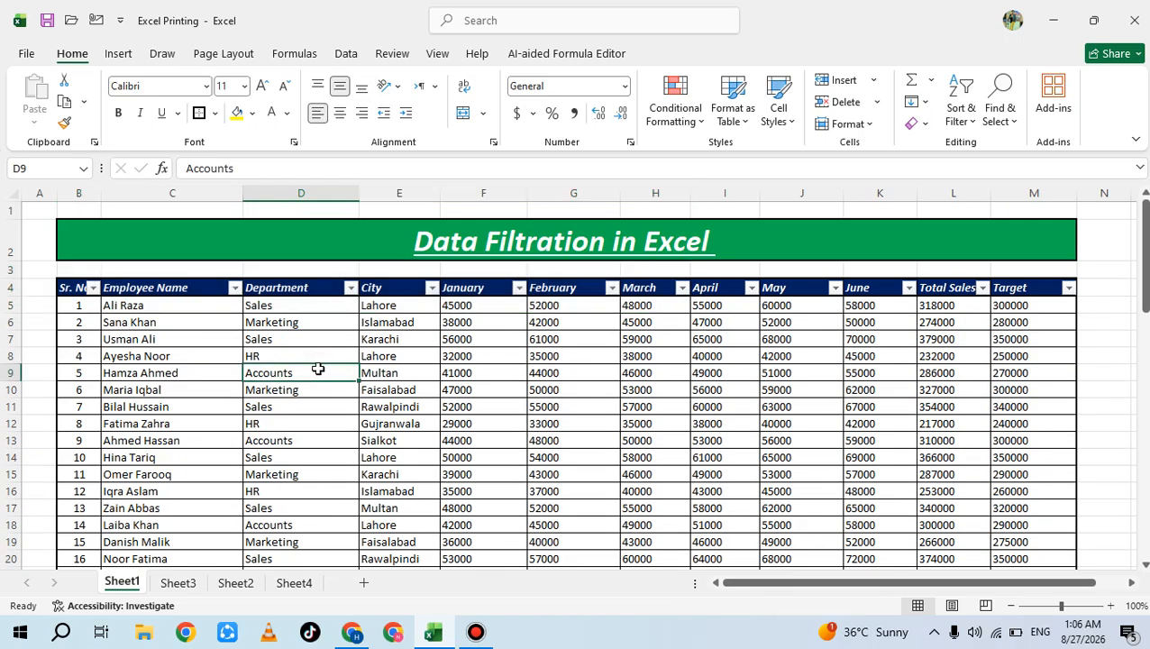
pyautogui.moveTo(83, 322); pyautogui.dragTo(996, 321)
pyautogui.click(558, 390)
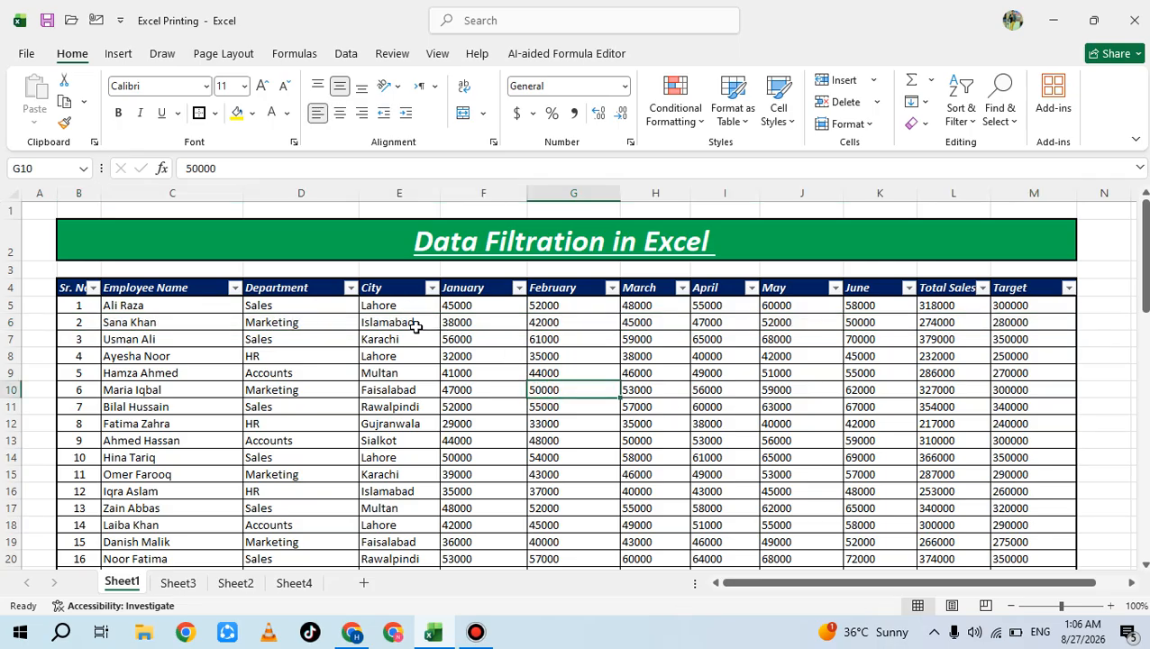
pyautogui.click(395, 368)
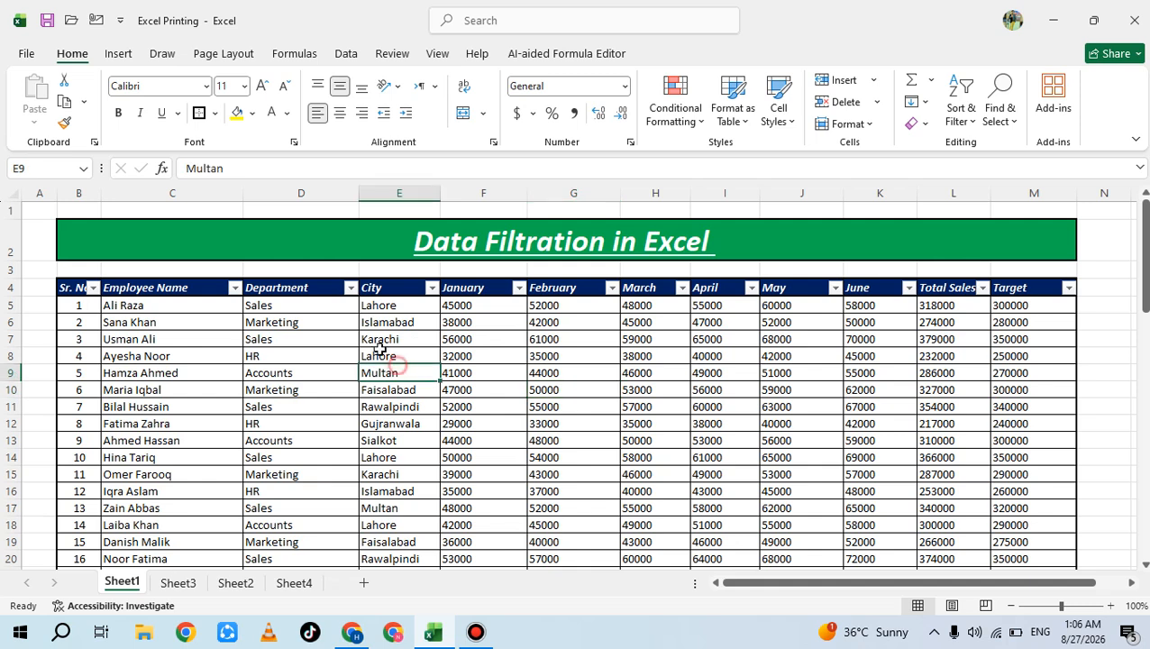
pyautogui.moveTo(379, 339); pyautogui.dragTo(526, 337)
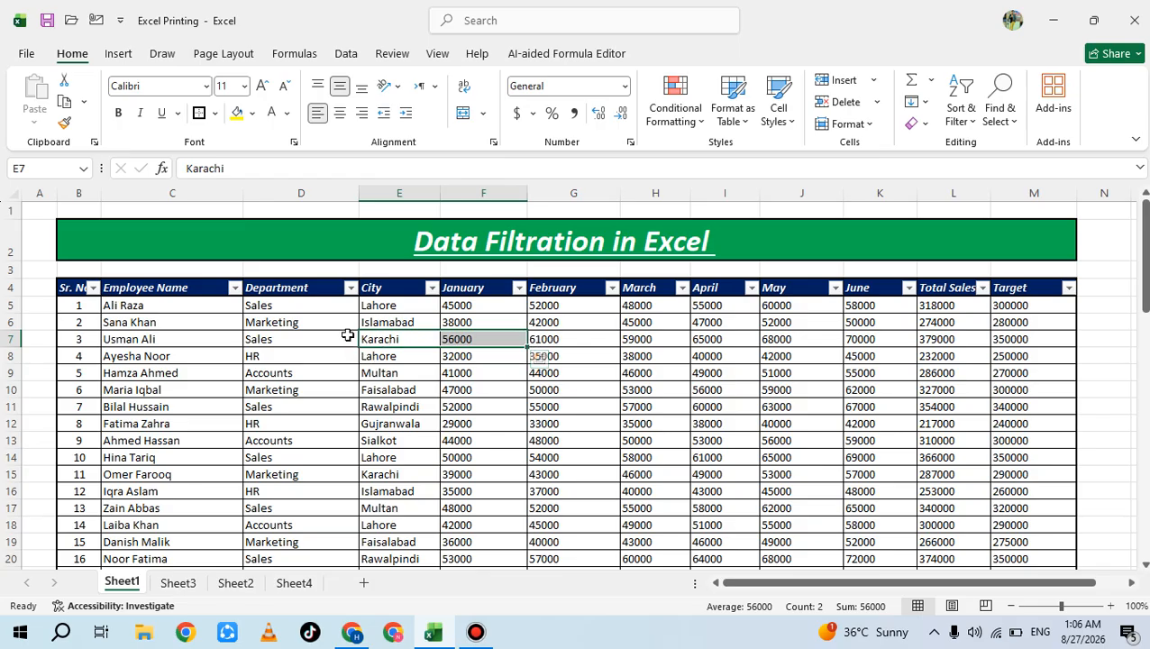
# Filter the Department column to show only Sales and review the filtered records.
pyautogui.click(351, 289)
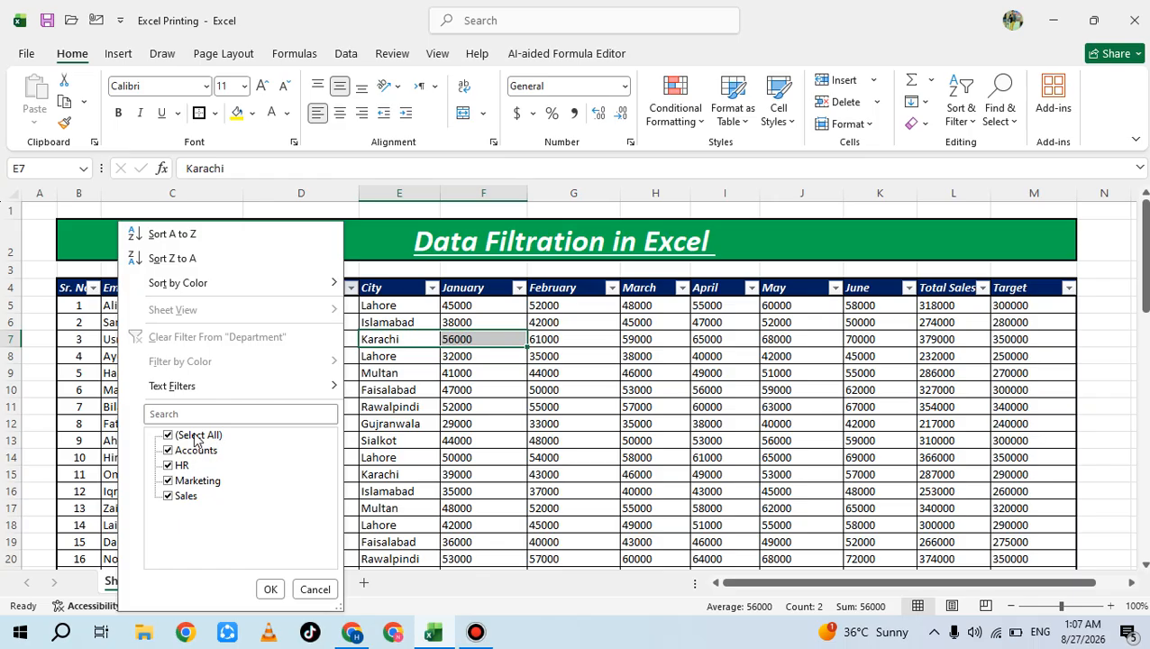
pyautogui.click(197, 436)
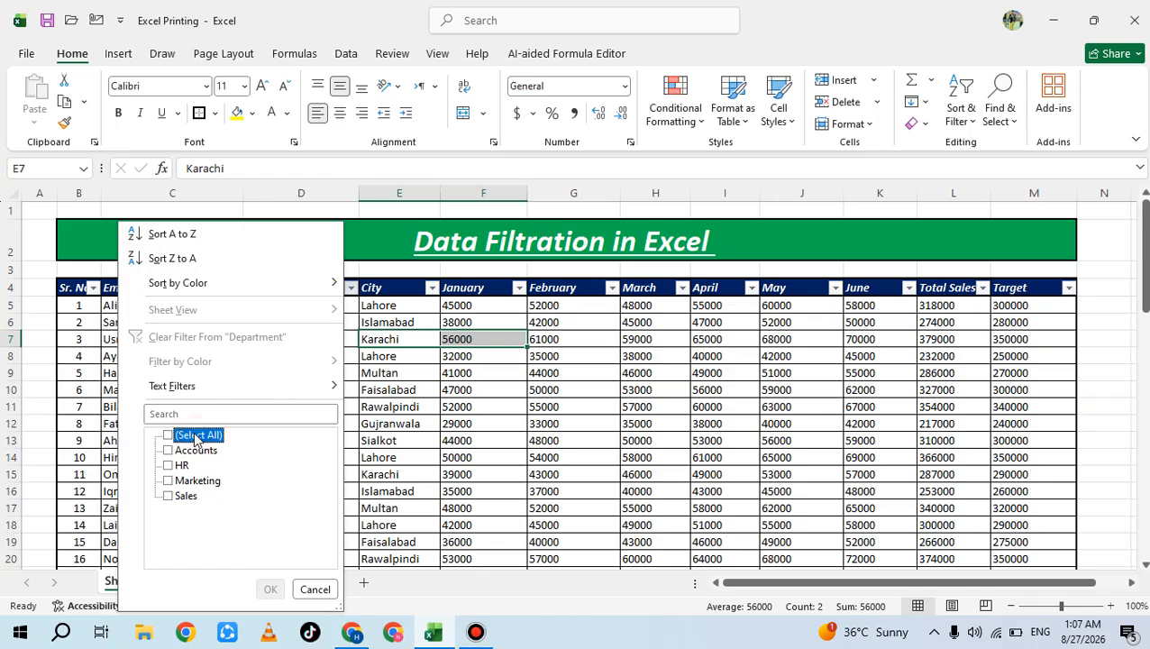
pyautogui.click(166, 497)
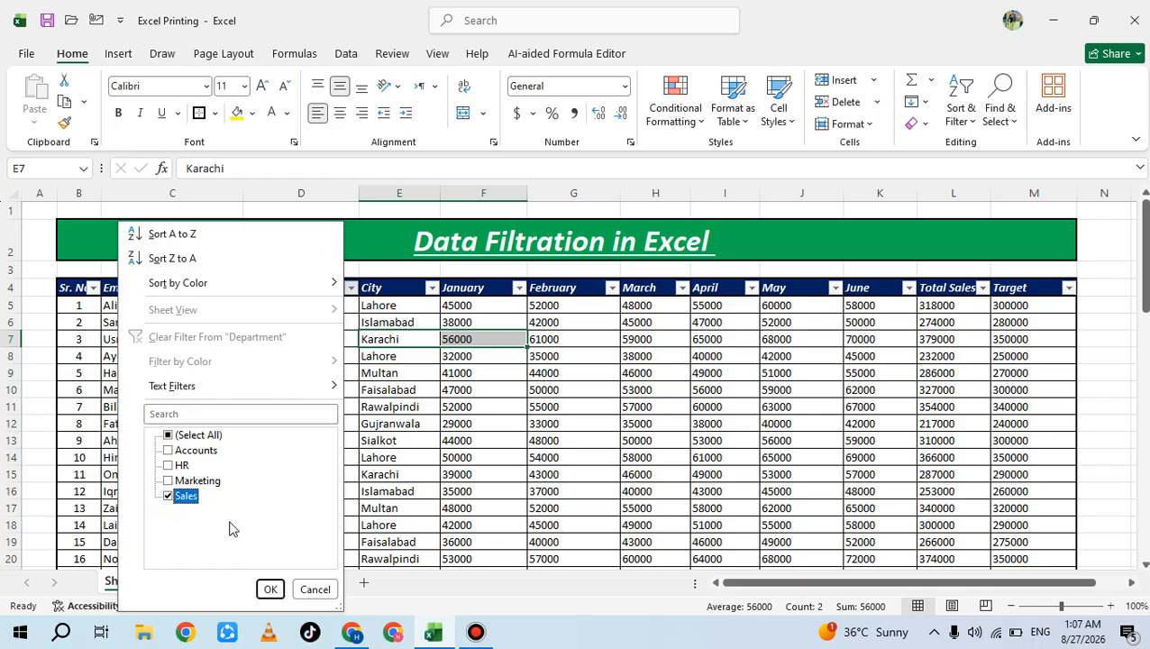
pyautogui.click(268, 588)
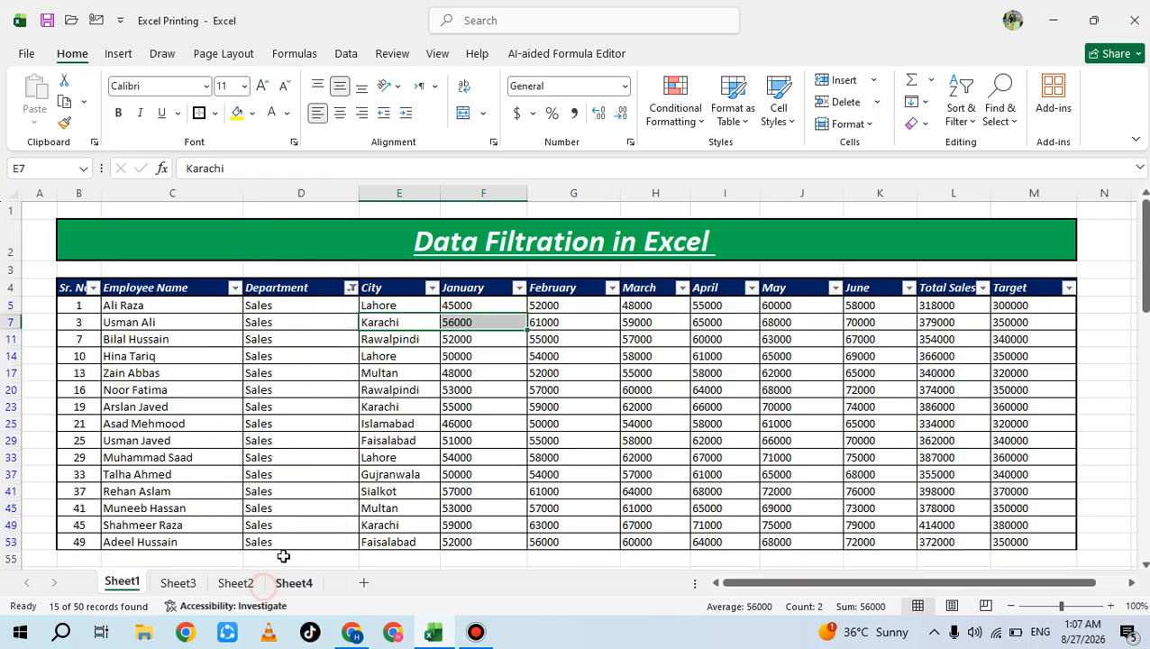
pyautogui.scroll(-2, 334, 356)
pyautogui.scroll(2, 229, 379)
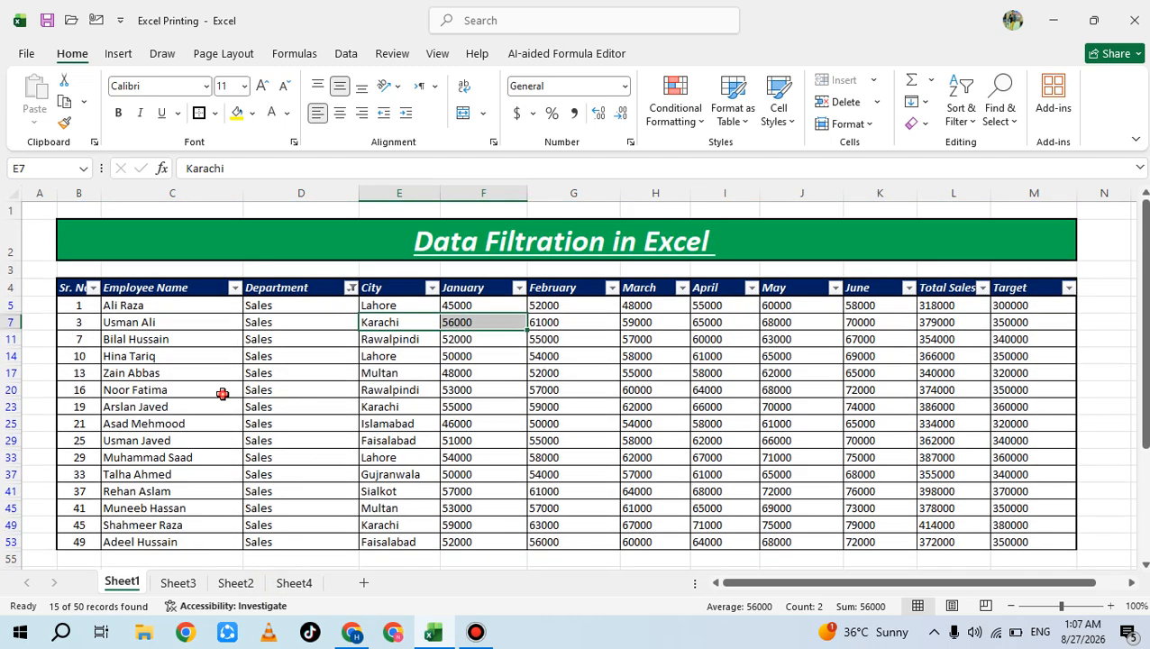
pyautogui.click(223, 390)
pyautogui.moveTo(71, 306); pyautogui.dragTo(1036, 541)
pyautogui.click(224, 373)
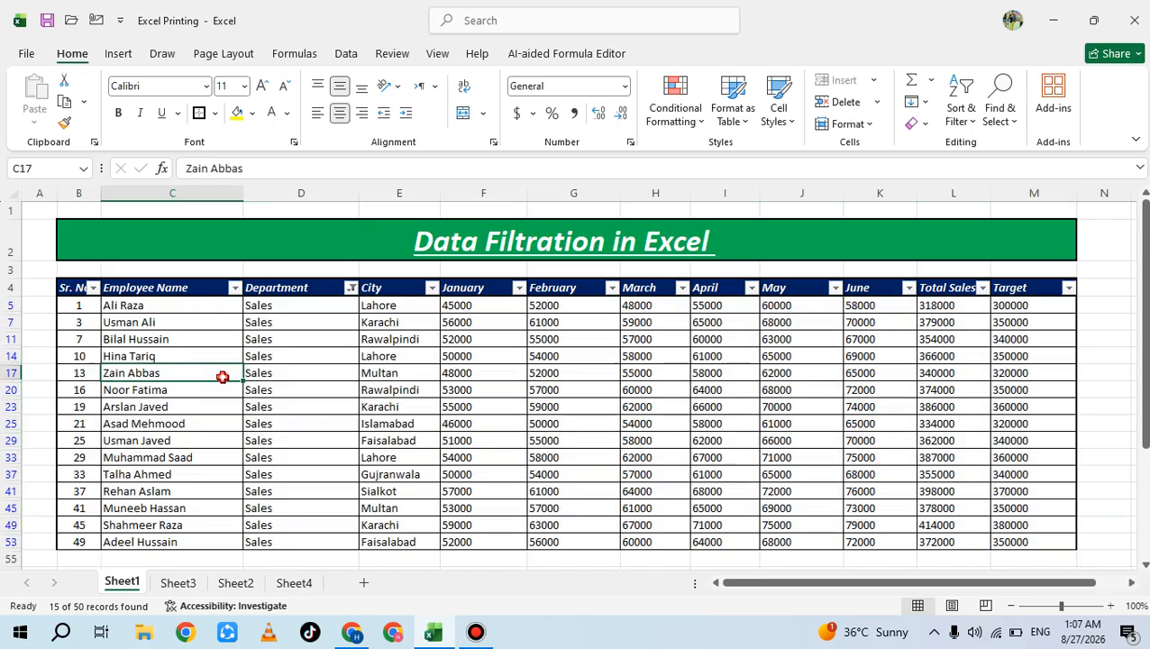
# Add Marketing to the Department filter alongside Sales and check the filtered rows.
pyautogui.click(351, 288)
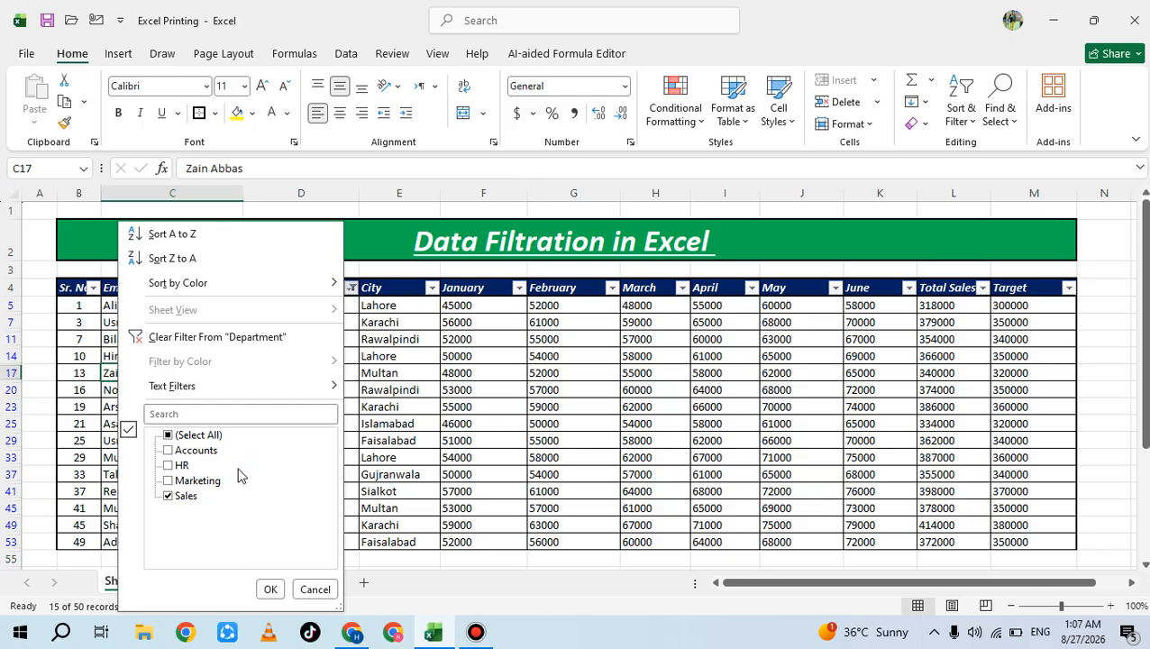
pyautogui.click(169, 481)
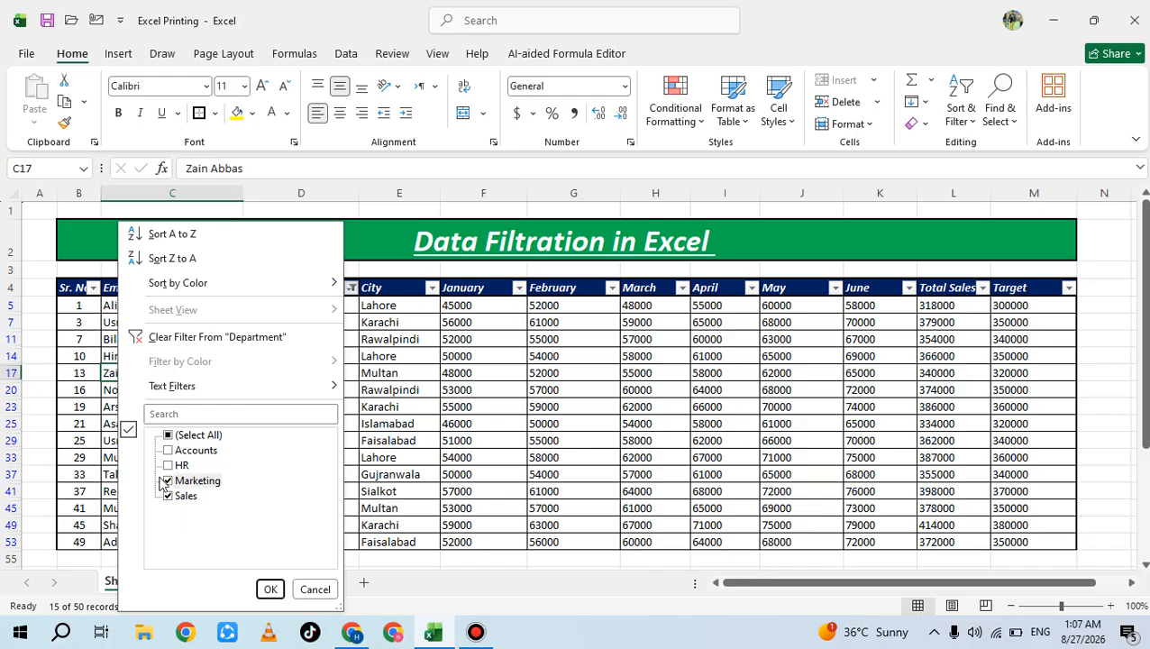
pyautogui.click(270, 590)
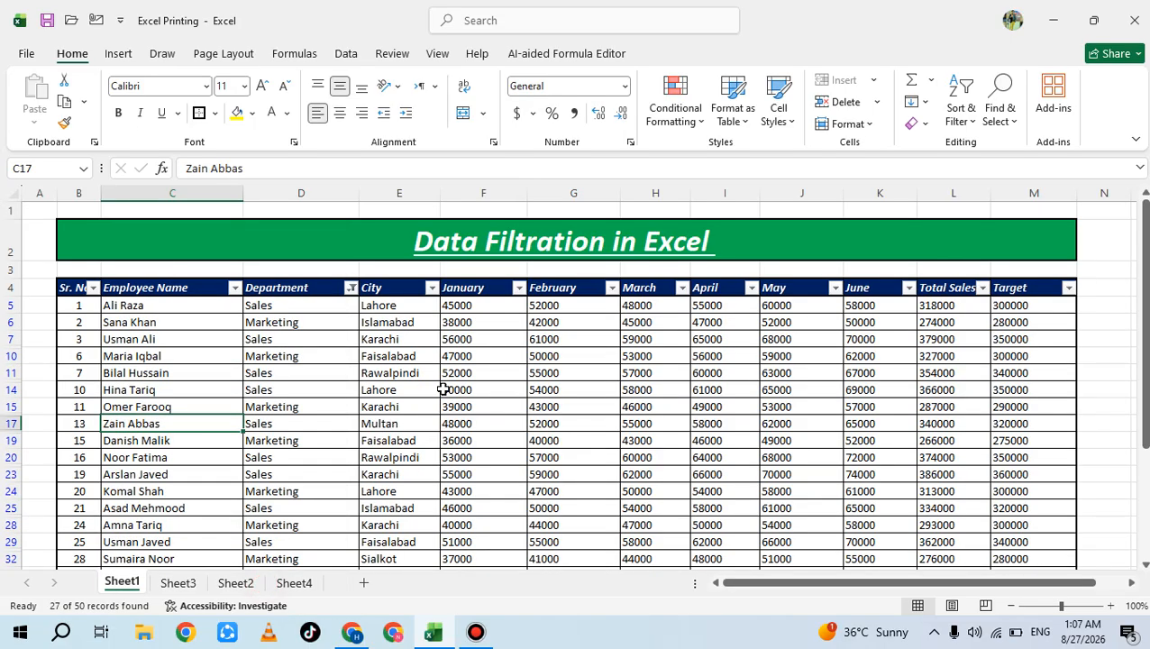
pyautogui.scroll(-1, 352, 380)
pyautogui.scroll(1, 297, 313)
pyautogui.moveTo(270, 304); pyautogui.dragTo(282, 478)
pyautogui.scroll(-3, 282, 405)
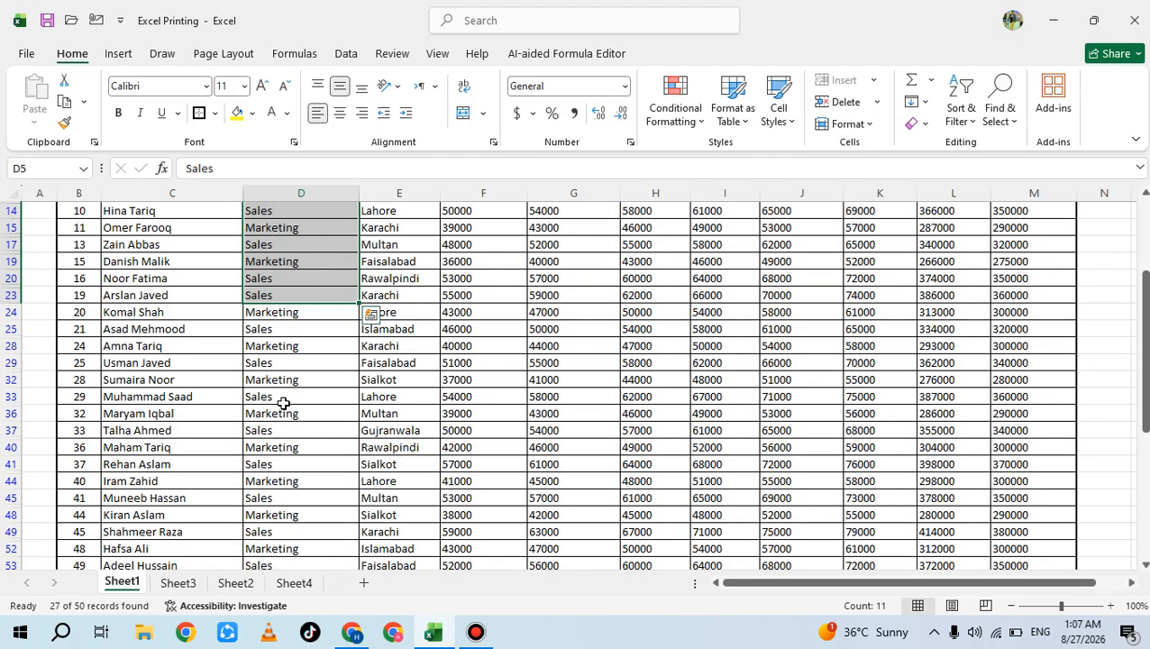
pyautogui.scroll(-4, 282, 403)
pyautogui.scroll(7, 284, 406)
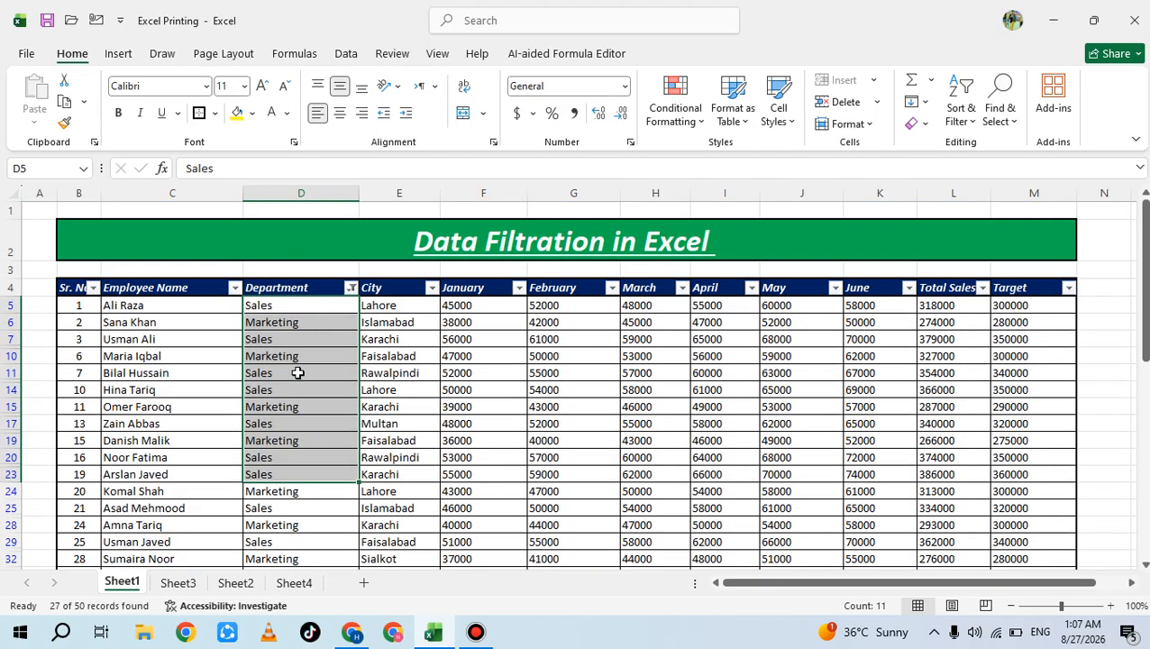
# Remove Sales from the Department filter so that only Marketing remains selected.
pyautogui.click(351, 287)
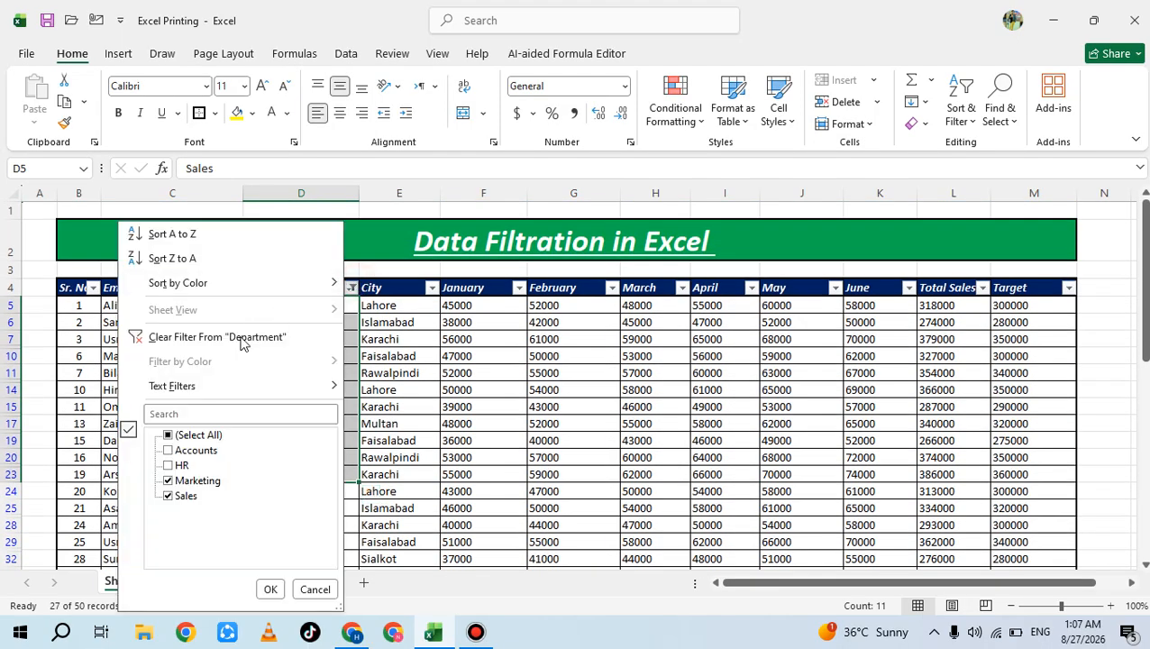
pyautogui.click(180, 497)
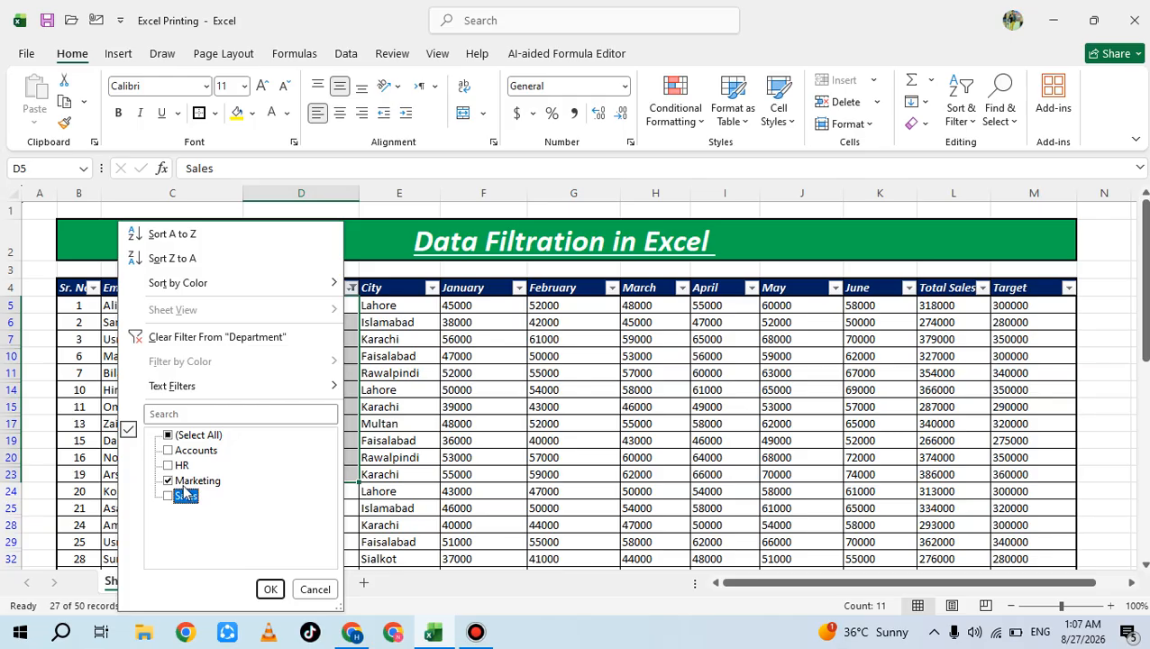
pyautogui.click(271, 589)
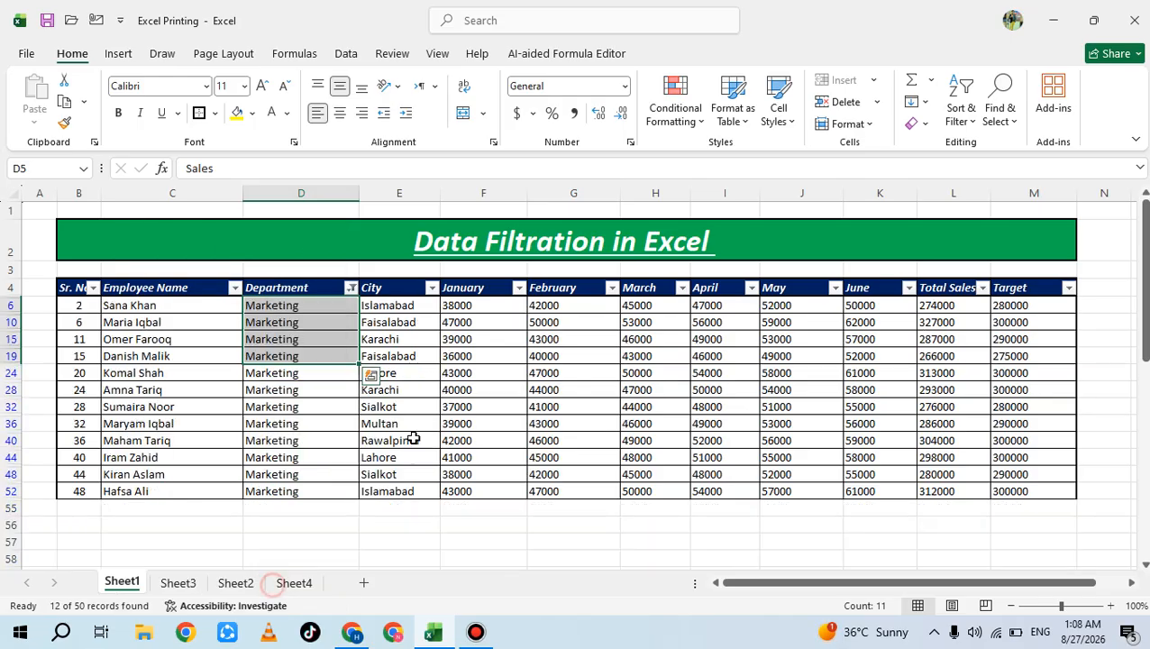
pyautogui.click(382, 424)
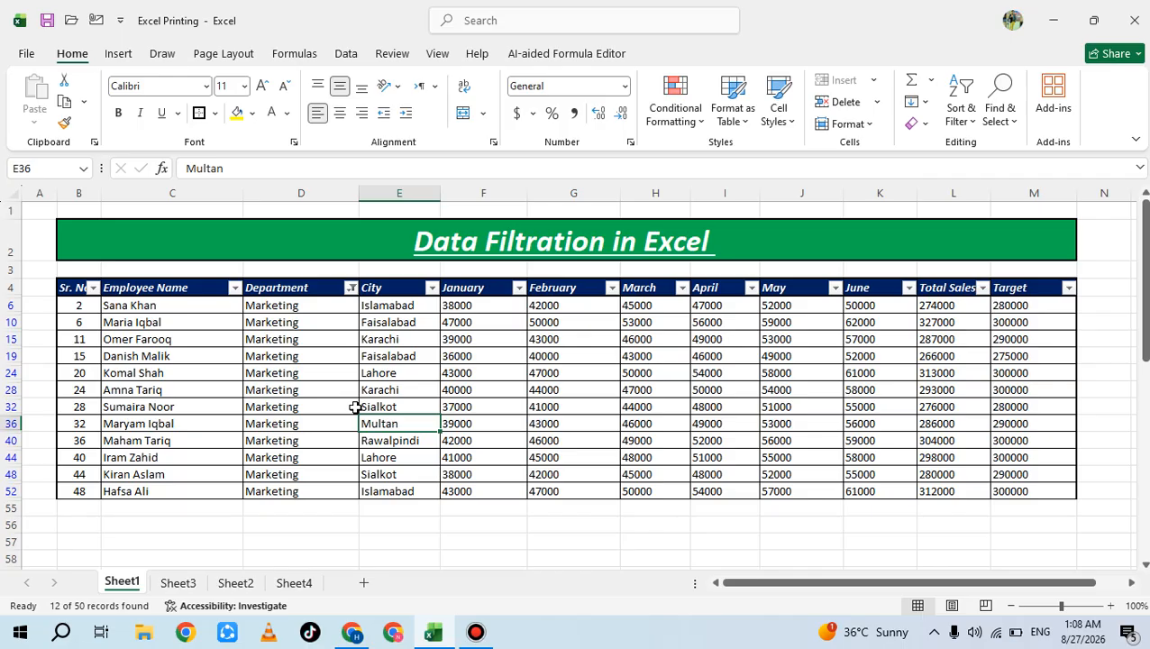
# Examine the filtered Marketing records across all columns and check the Department filter's selected entries.
pyautogui.moveTo(59, 305); pyautogui.dragTo(1009, 493)
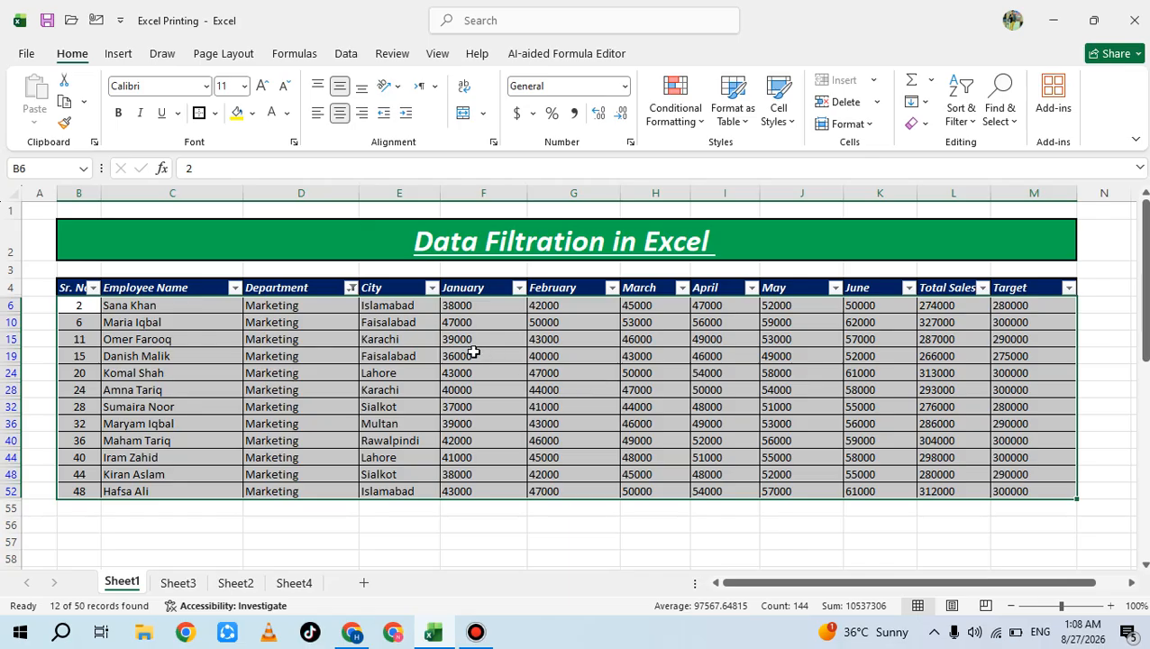
pyautogui.click(533, 372)
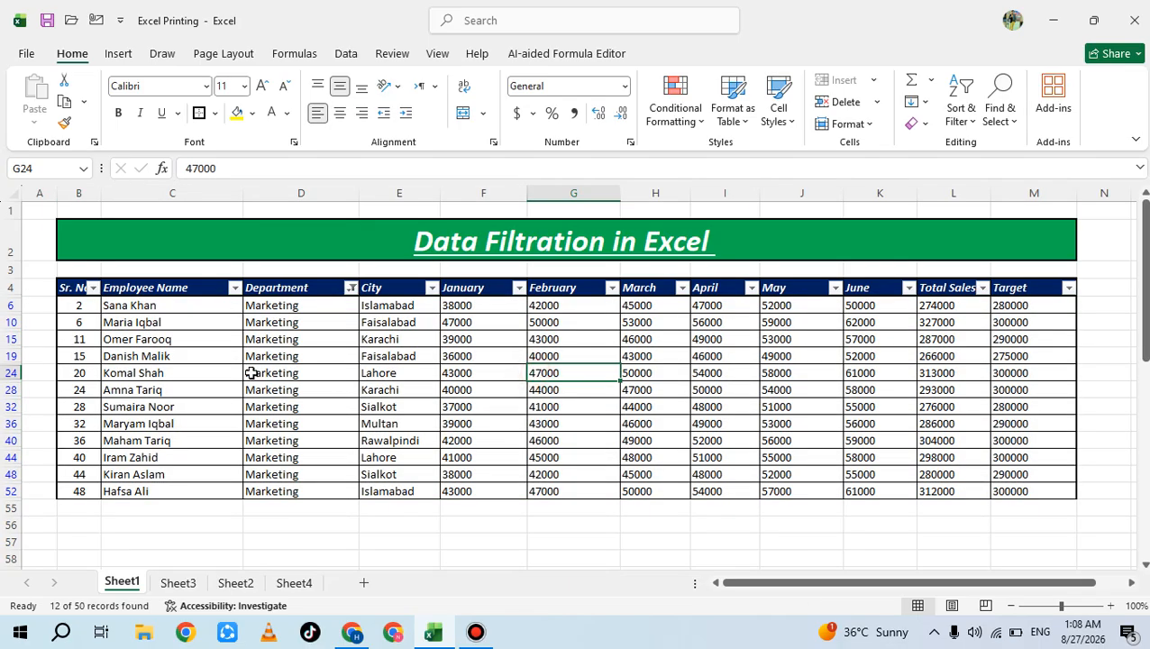
pyautogui.moveTo(90, 305); pyautogui.dragTo(180, 356)
pyautogui.moveTo(297, 374); pyautogui.dragTo(1014, 492)
pyautogui.click(329, 375)
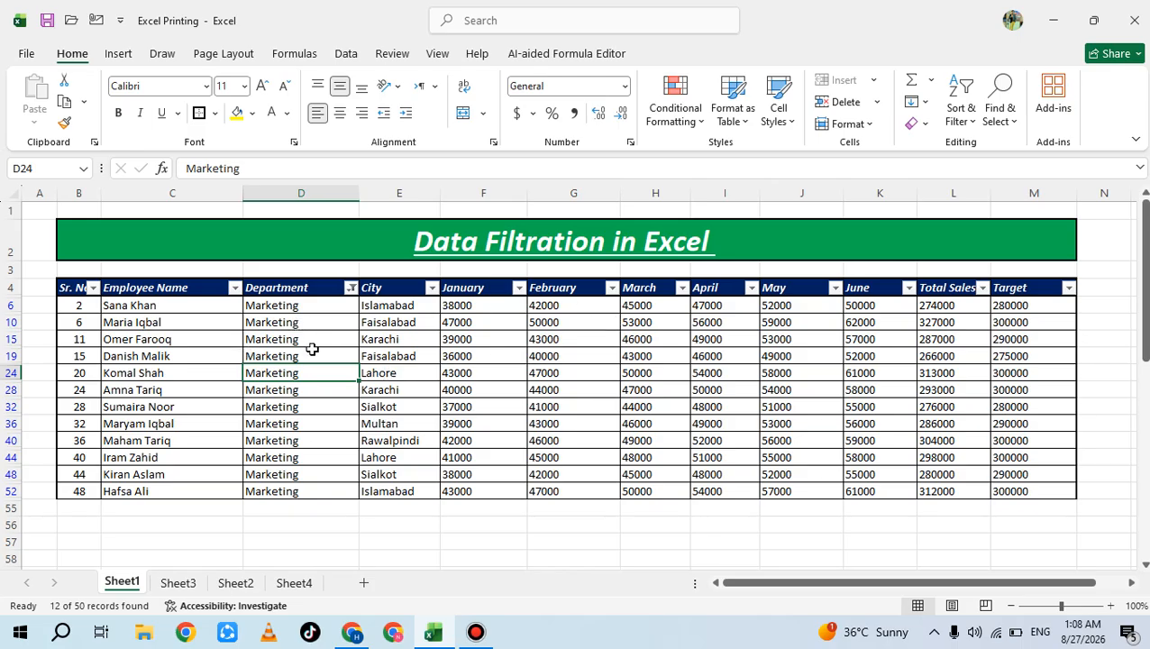
pyautogui.click(351, 288)
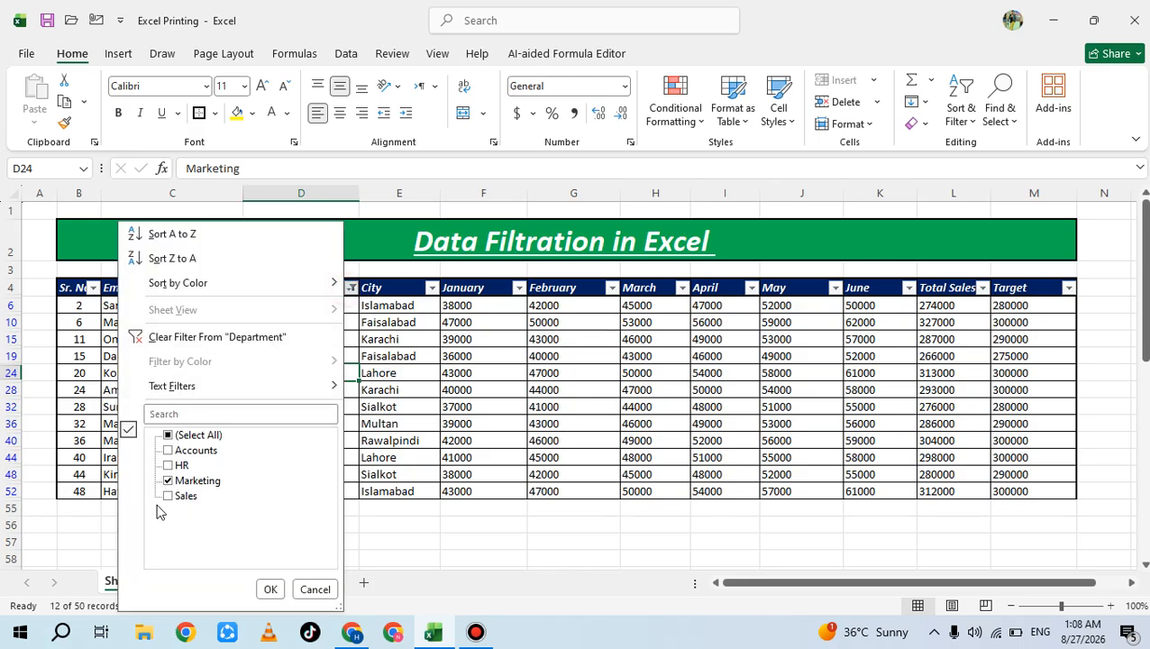
pyautogui.click(311, 588)
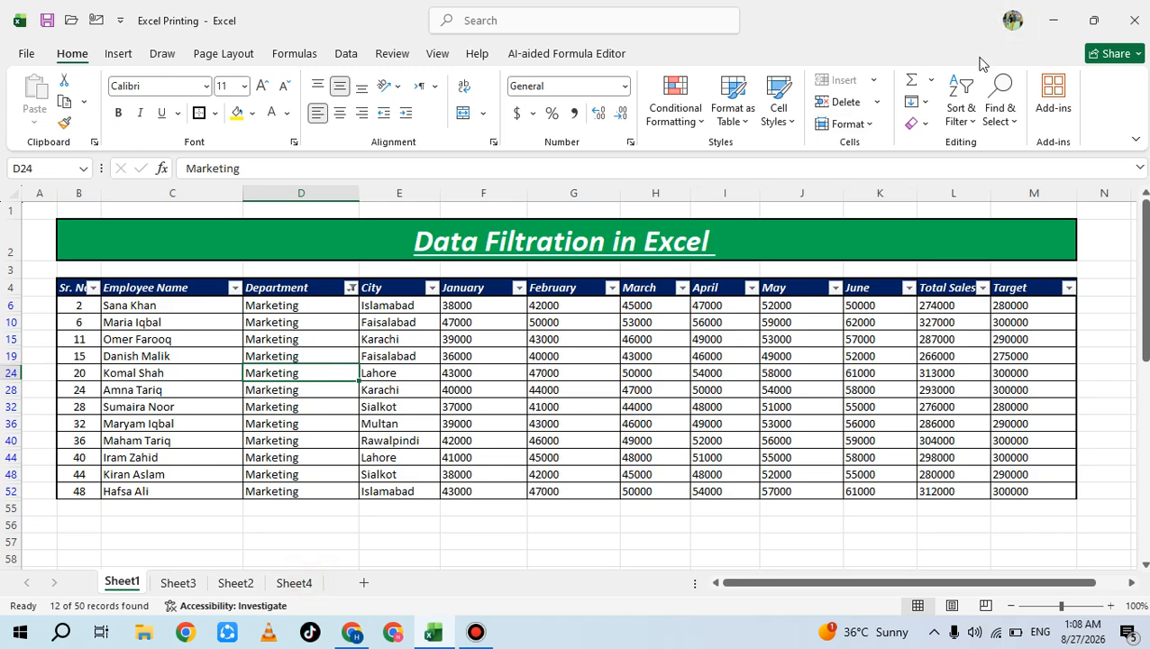
# Clear the Department filter and check the full employee table down to its last record.
pyautogui.click(962, 113)
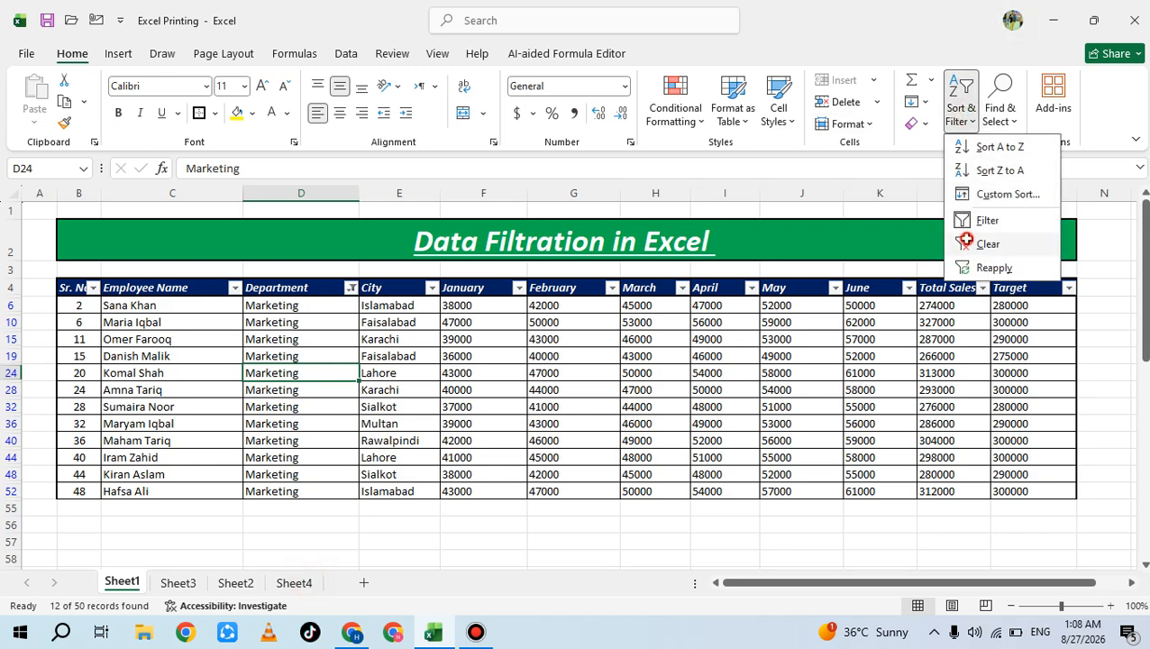
pyautogui.click(967, 244)
pyautogui.scroll(-9, 381, 356)
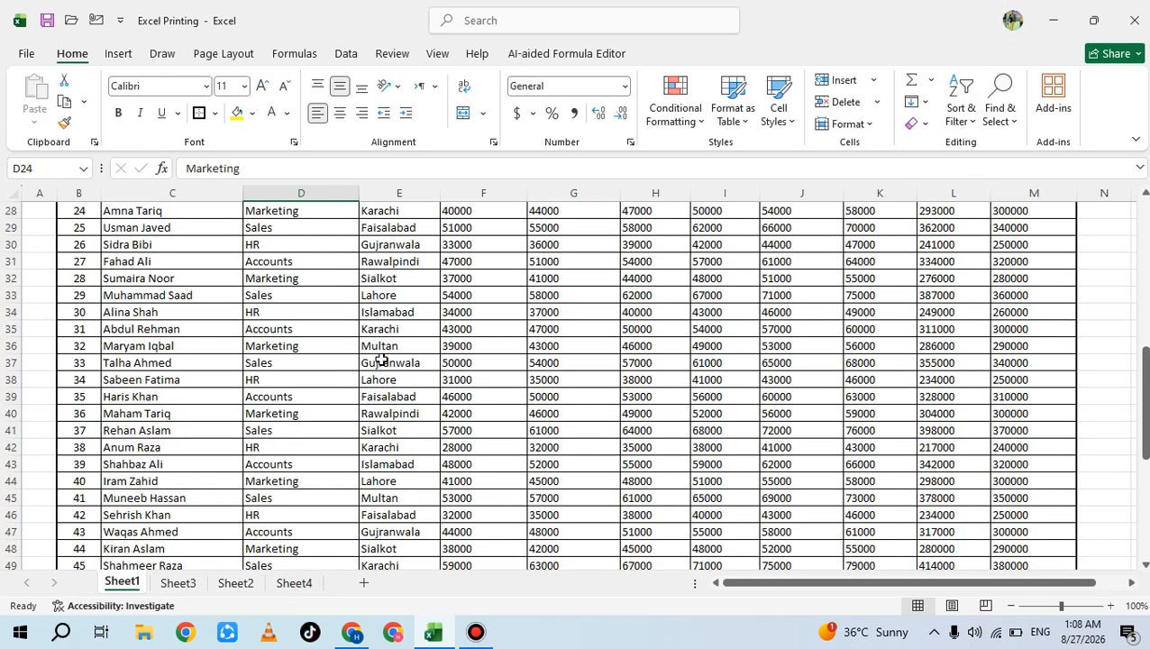
pyautogui.scroll(-5, 382, 359)
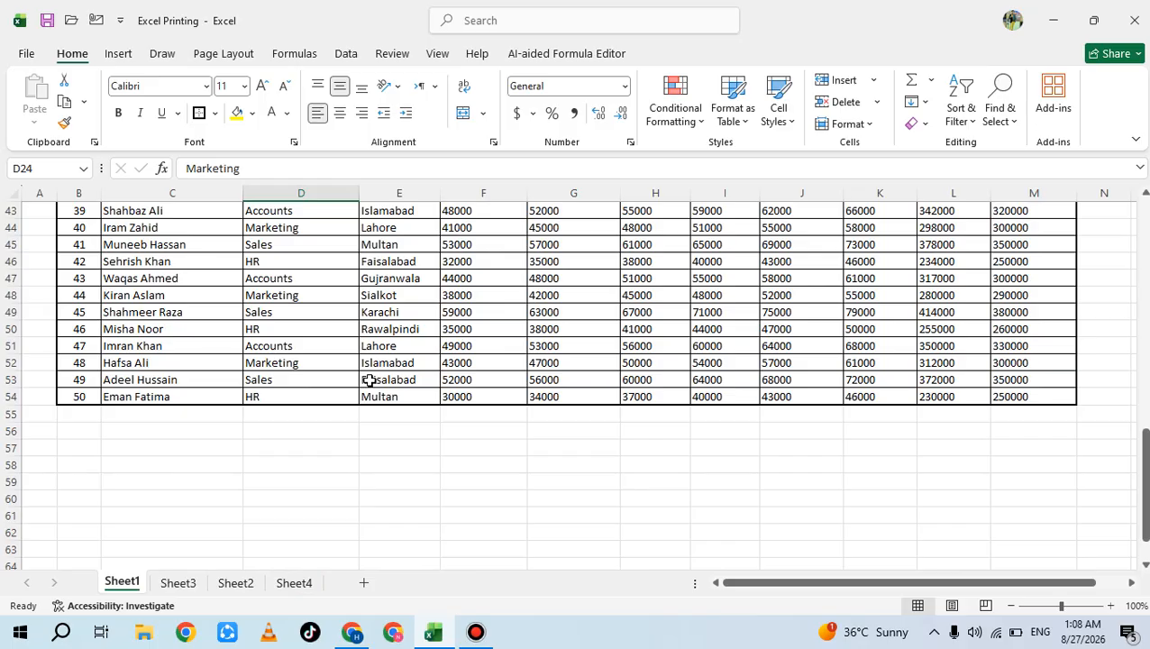
pyautogui.scroll(14, 374, 385)
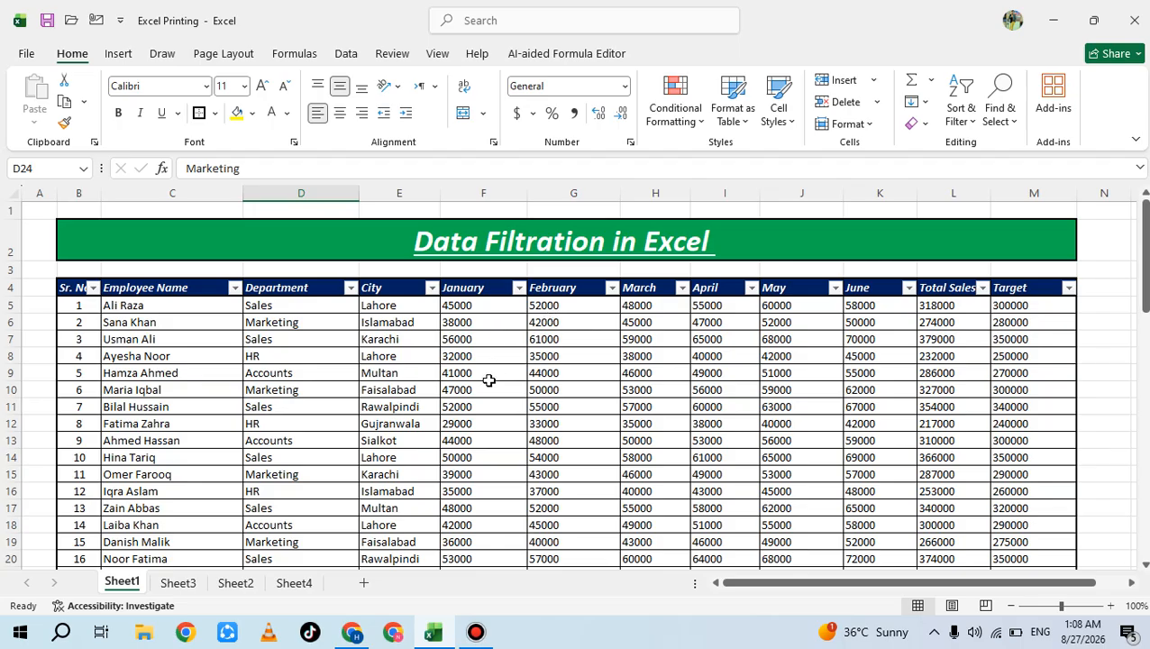
# Filter the City column to show only Rawalpindi and review the filtered records.
pyautogui.click(433, 288)
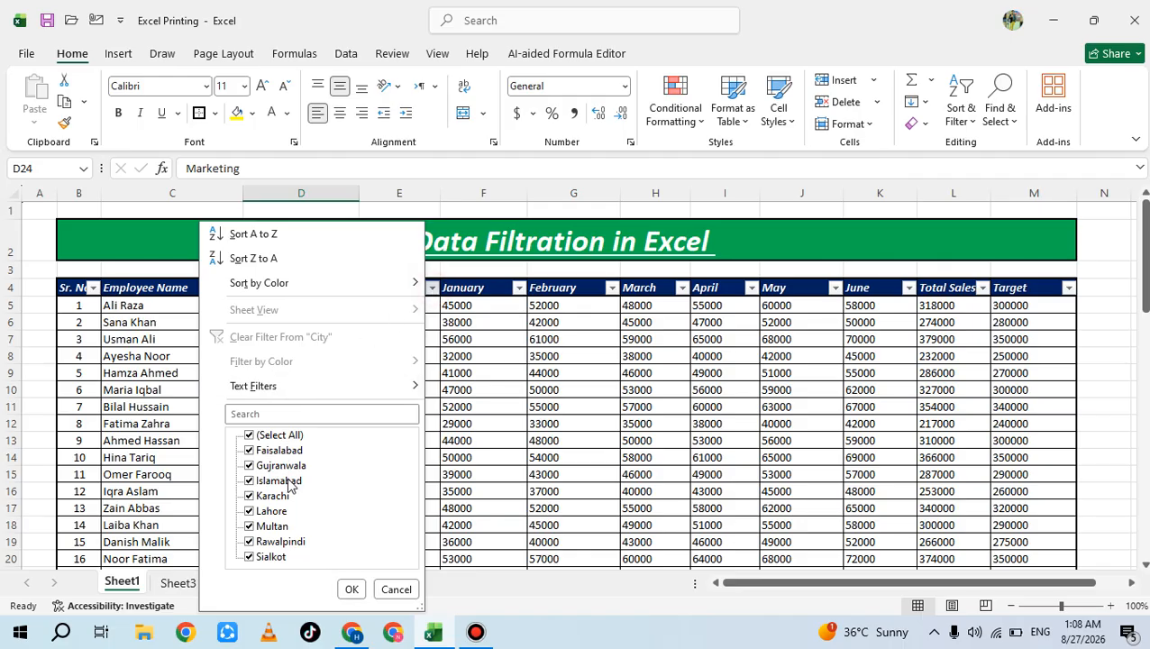
pyautogui.click(268, 437)
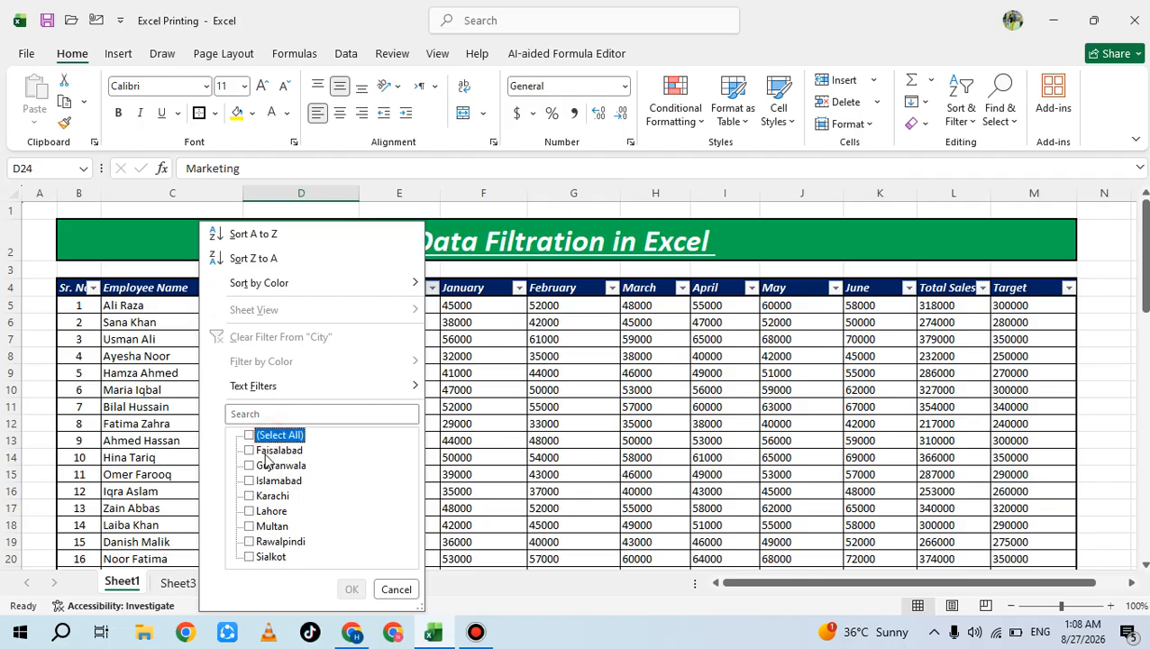
pyautogui.click(262, 542)
pyautogui.click(352, 588)
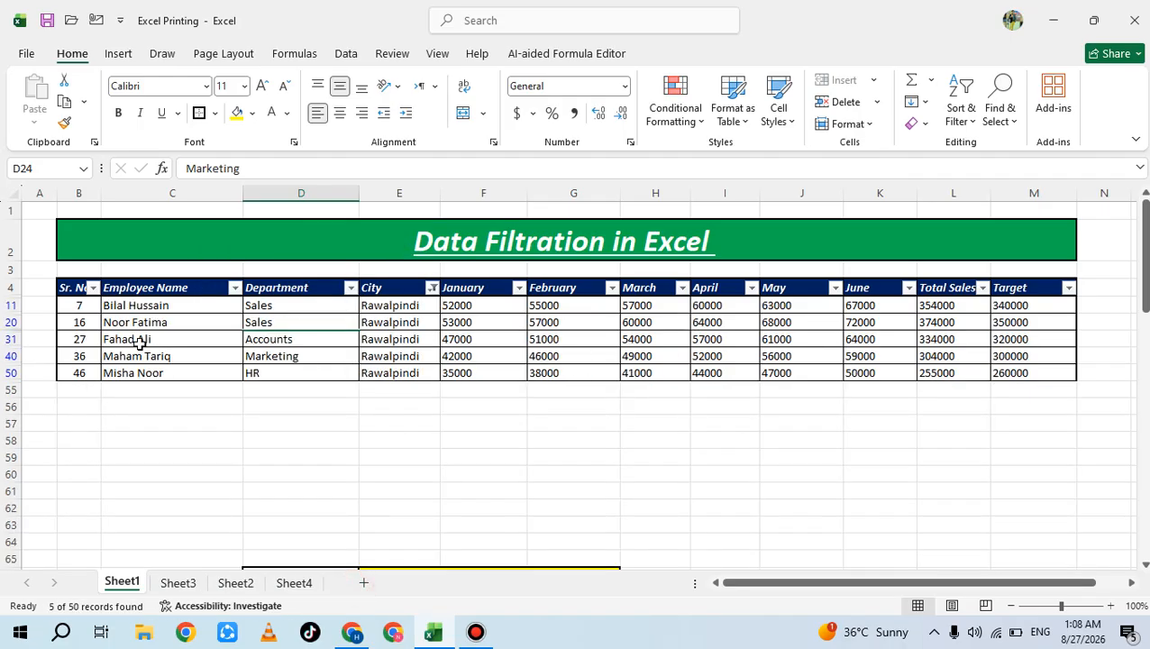
pyautogui.moveTo(71, 306); pyautogui.dragTo(1056, 382)
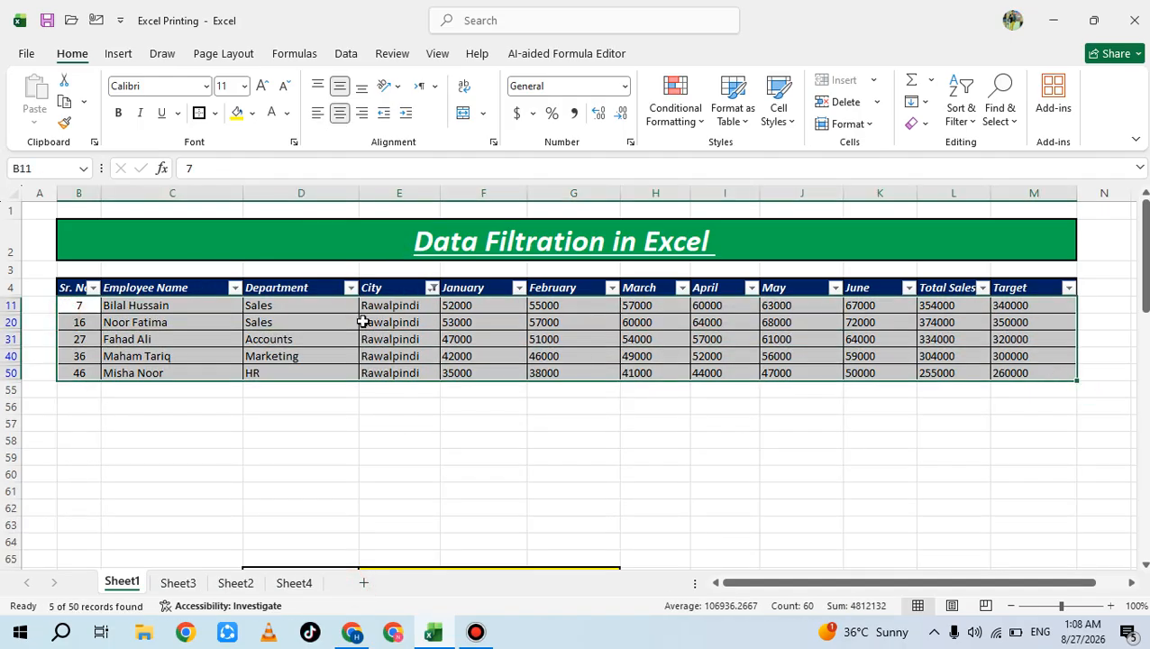
pyautogui.click(415, 339)
# Change the City filter from Rawalpindi to Lahore only.
pyautogui.click(432, 288)
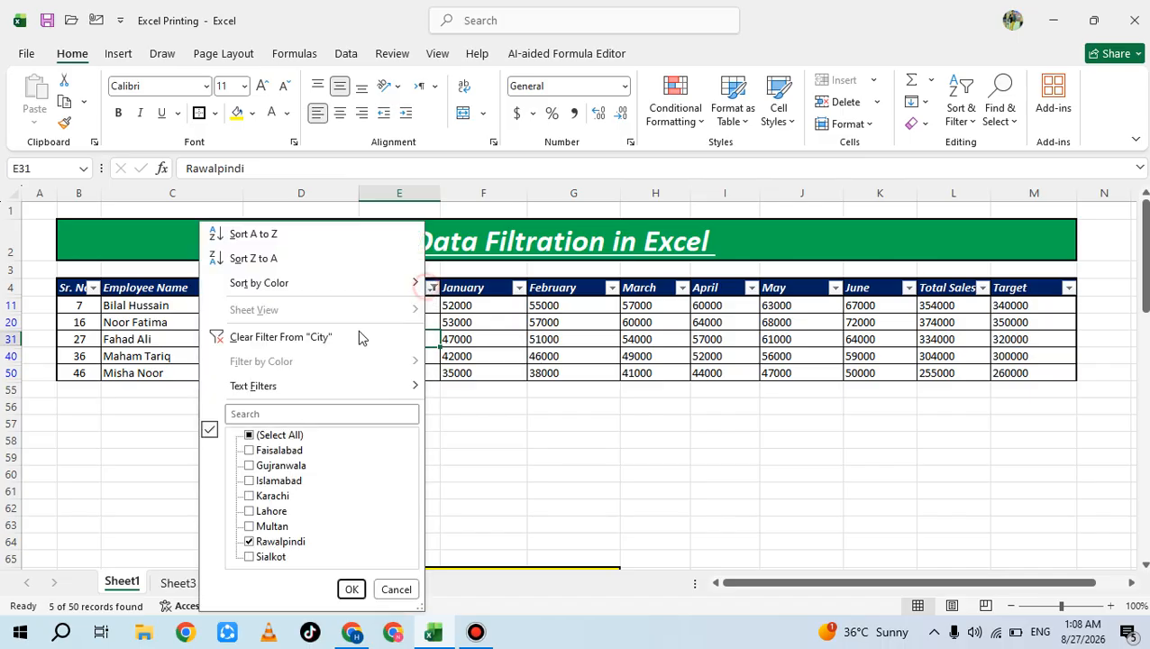
pyautogui.click(266, 540)
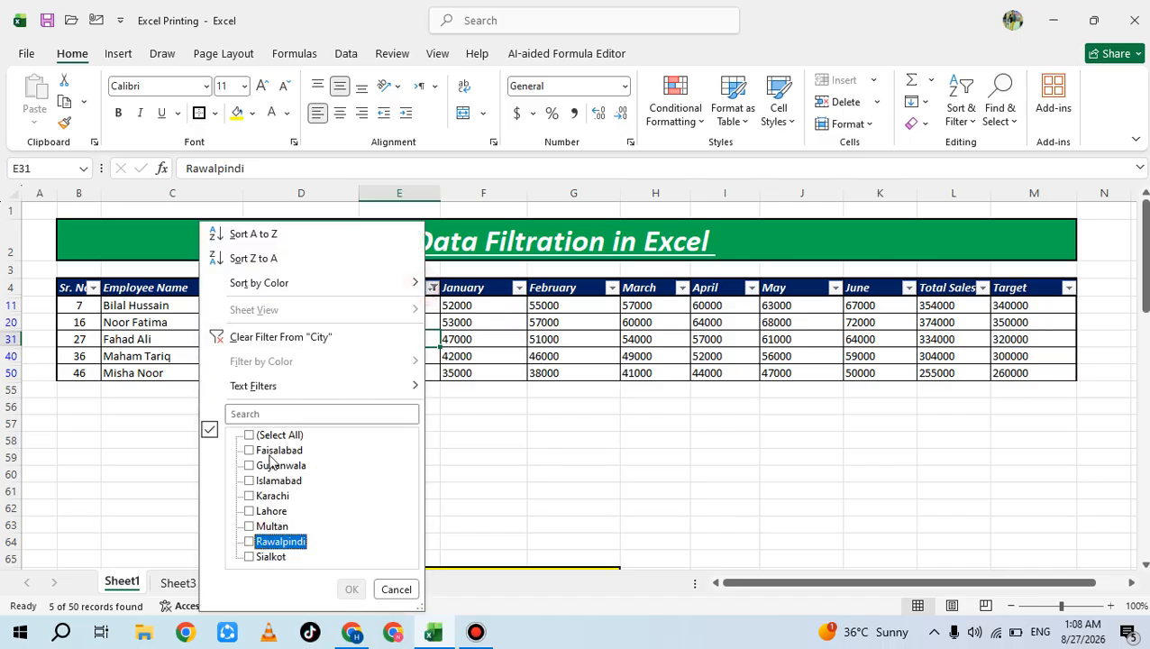
pyautogui.click(270, 511)
pyautogui.click(351, 589)
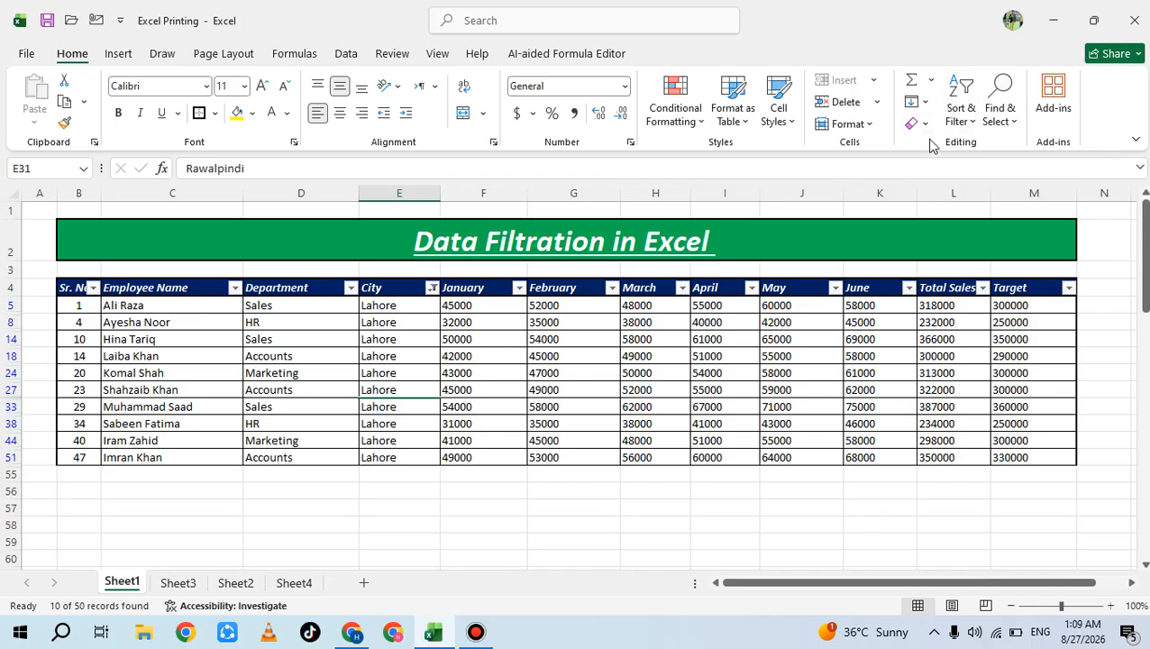
# Clear the City filter and check the complete table from the first to the last record.
pyautogui.click(961, 110)
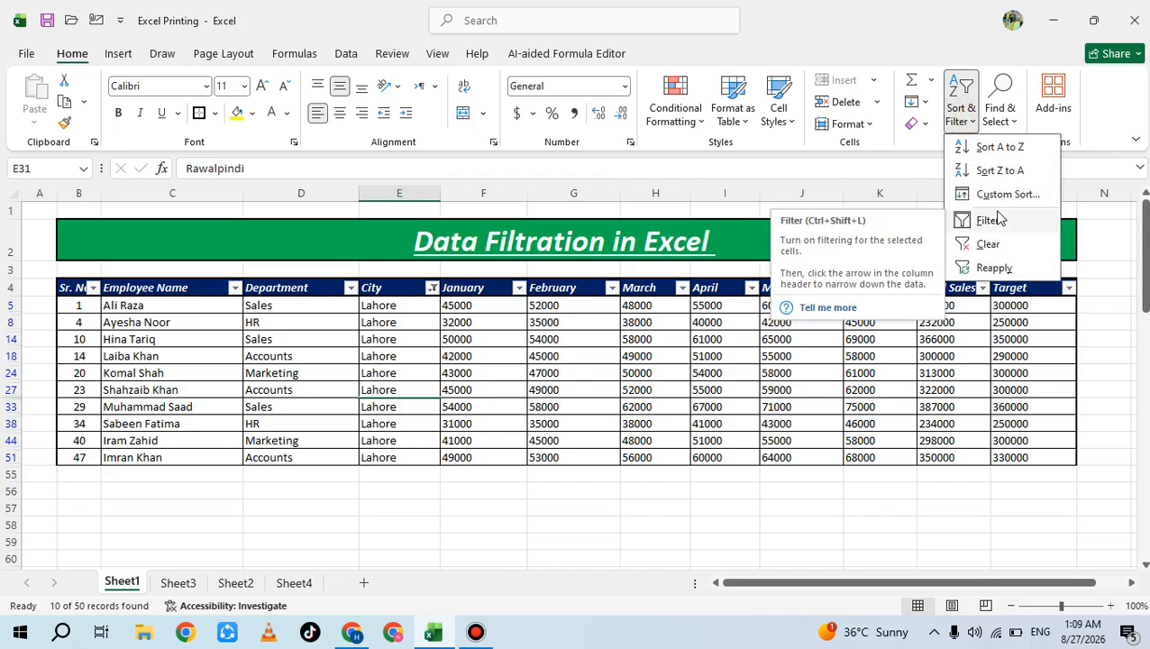
pyautogui.click(970, 244)
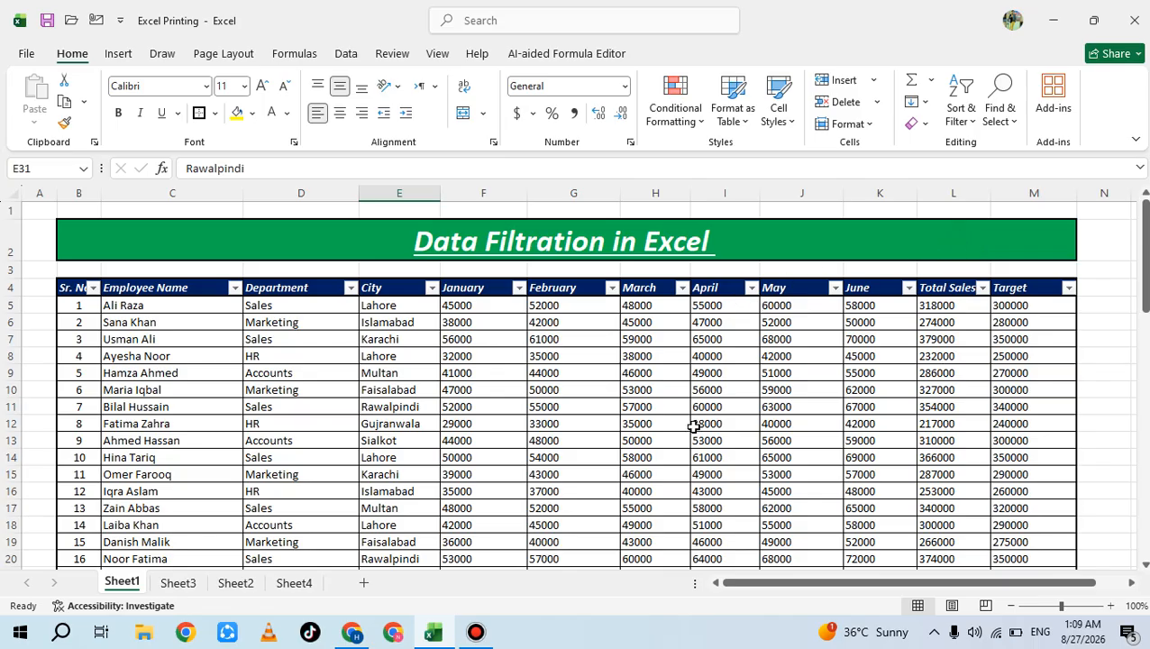
pyautogui.scroll(-14, 693, 426)
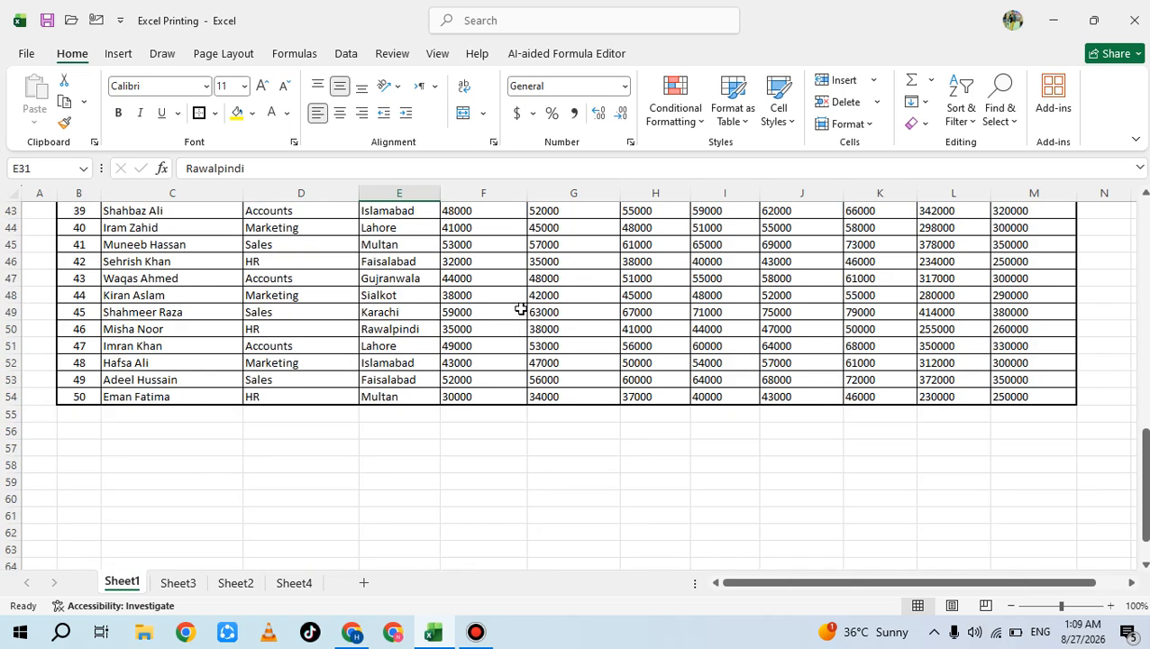
pyautogui.scroll(13, 521, 309)
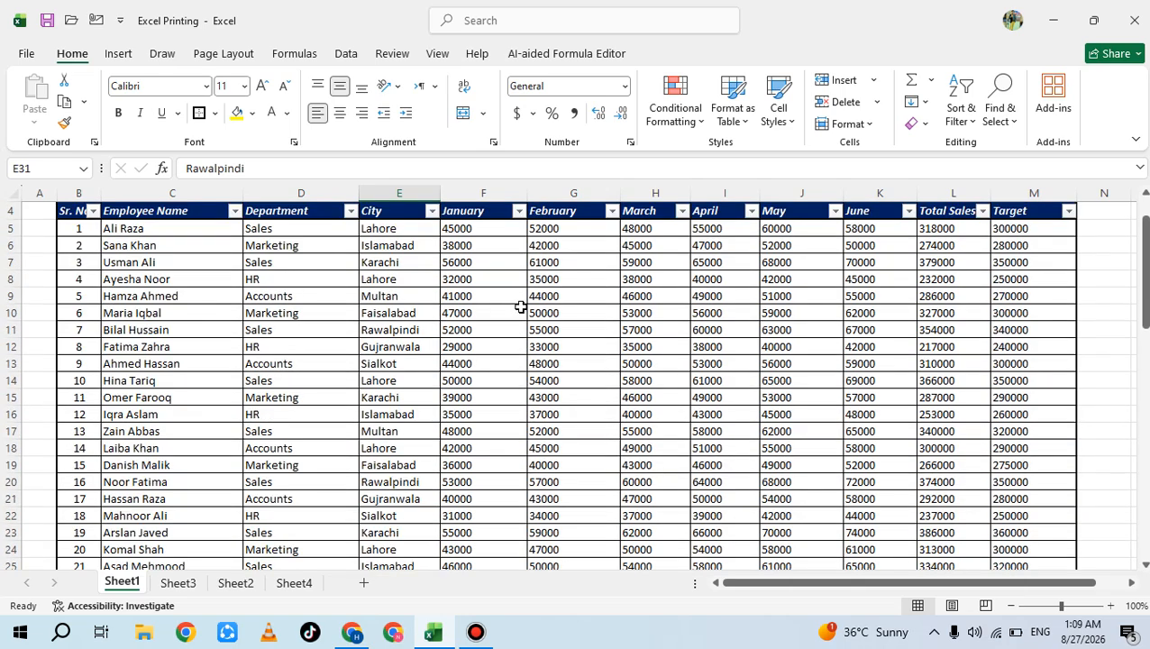
pyautogui.scroll(1, 521, 308)
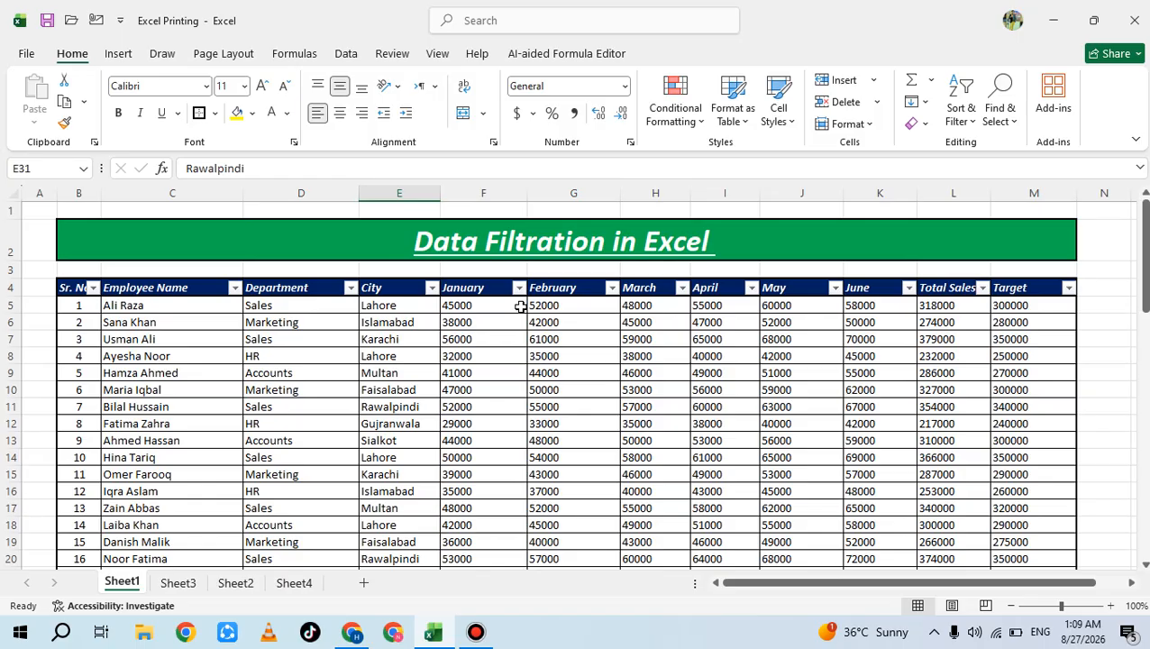
# Filter the Department column to show only Accounts.
pyautogui.click(350, 288)
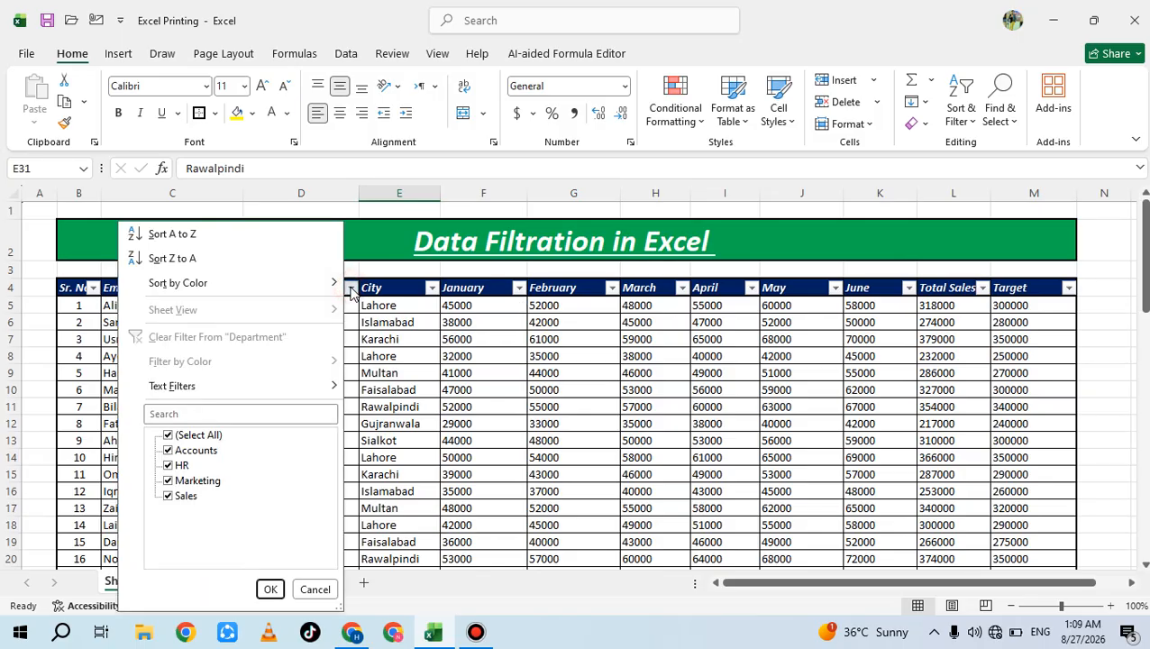
pyautogui.click(452, 339)
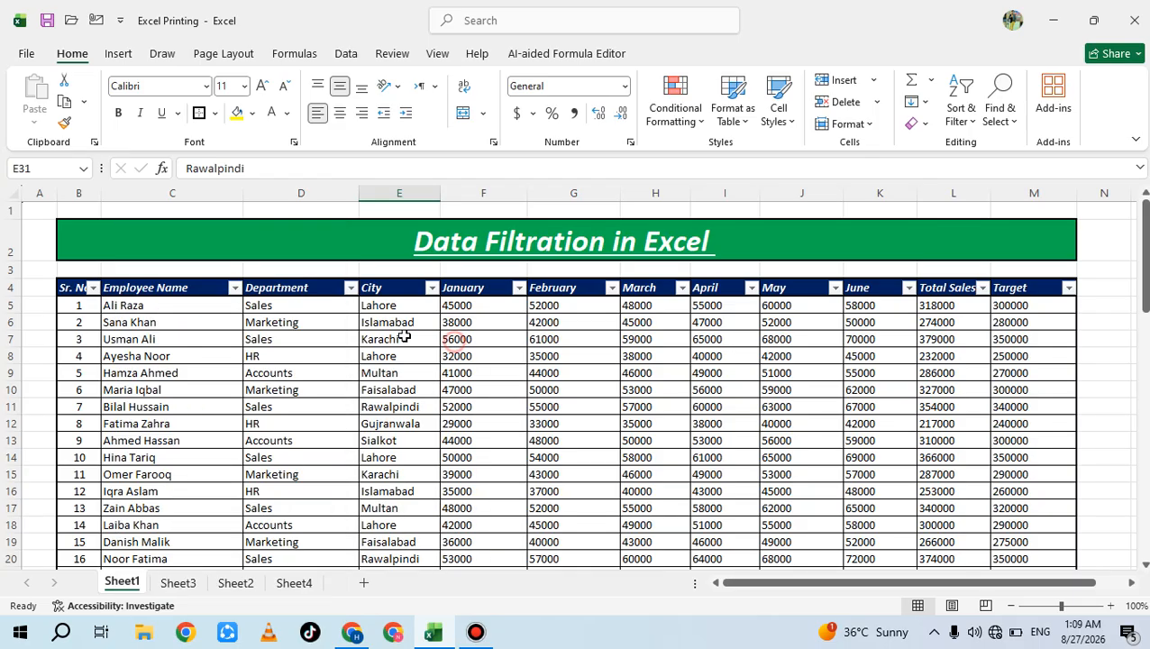
pyautogui.click(350, 287)
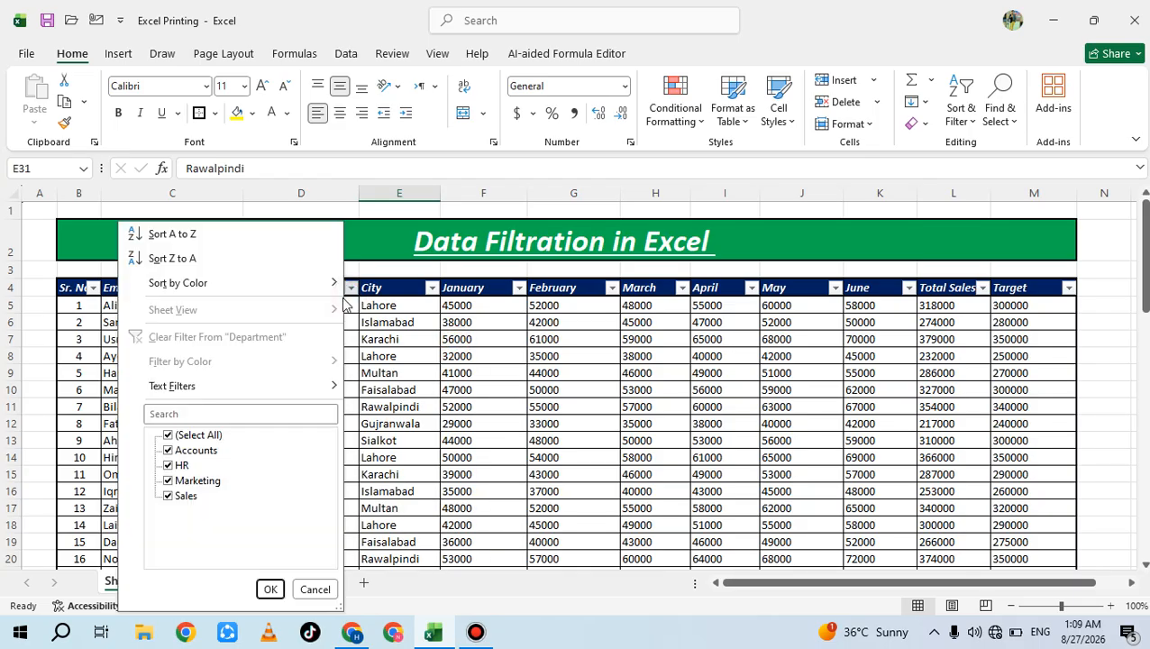
pyautogui.click(167, 435)
pyautogui.click(169, 450)
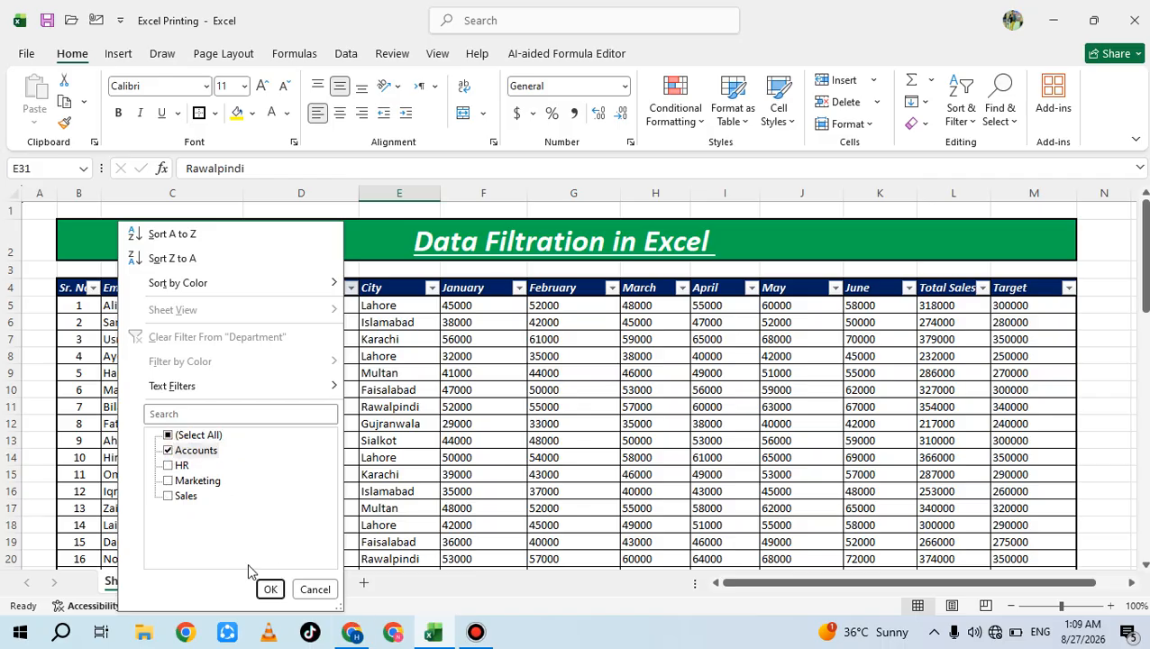
pyautogui.click(270, 589)
pyautogui.press('Down')
pyautogui.press('Down')
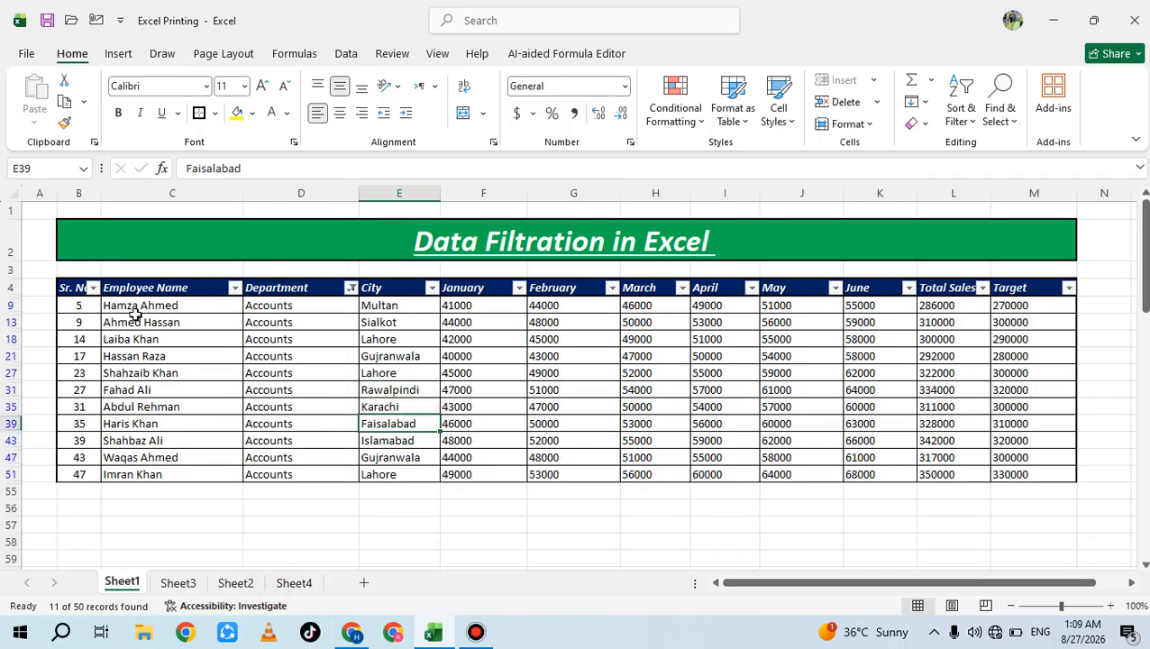
# Fill all the filtered Accounts records, from Sr. No to Target, with yellow.
pyautogui.moveTo(94, 305); pyautogui.dragTo(1028, 476)
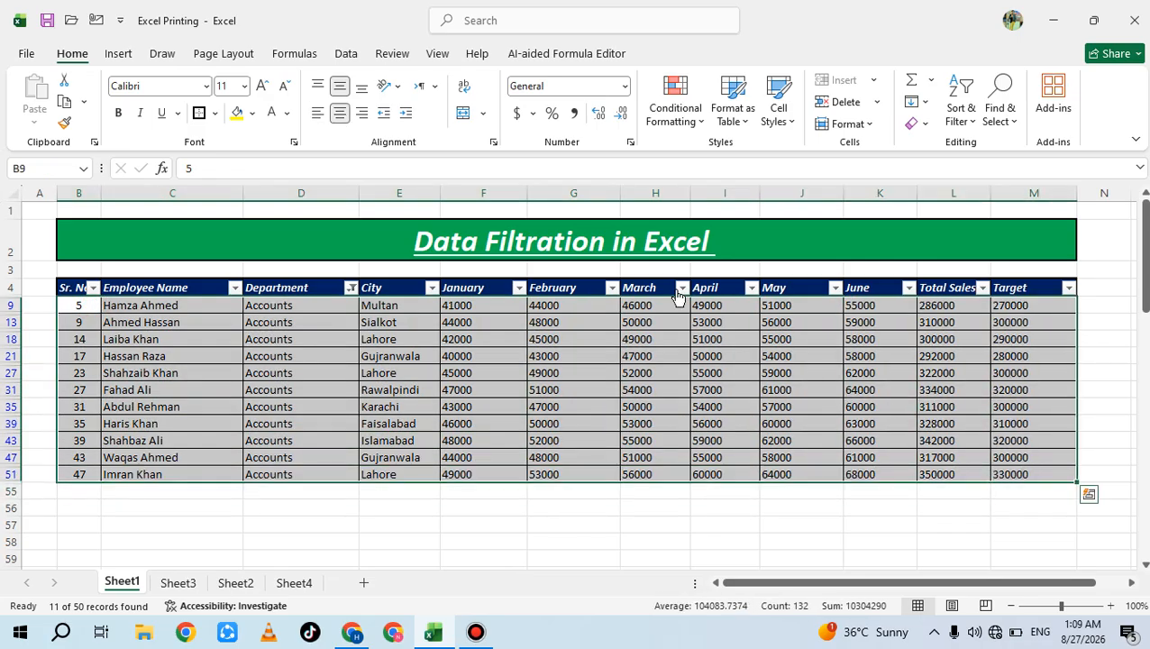
pyautogui.click(252, 112)
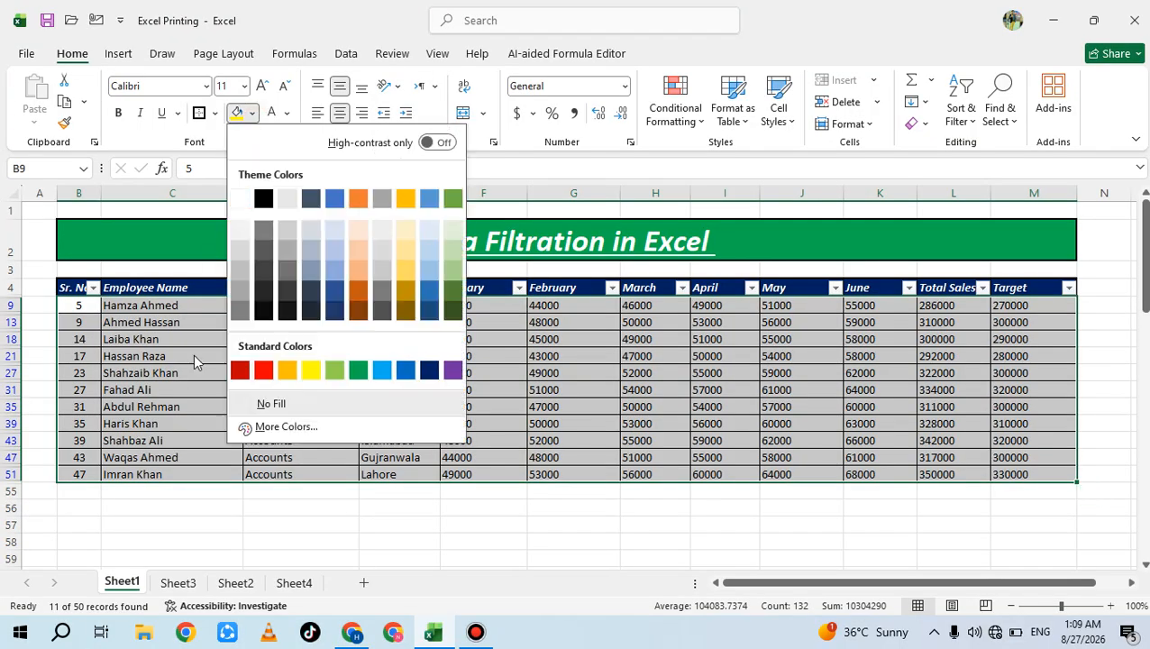
pyautogui.click(308, 374)
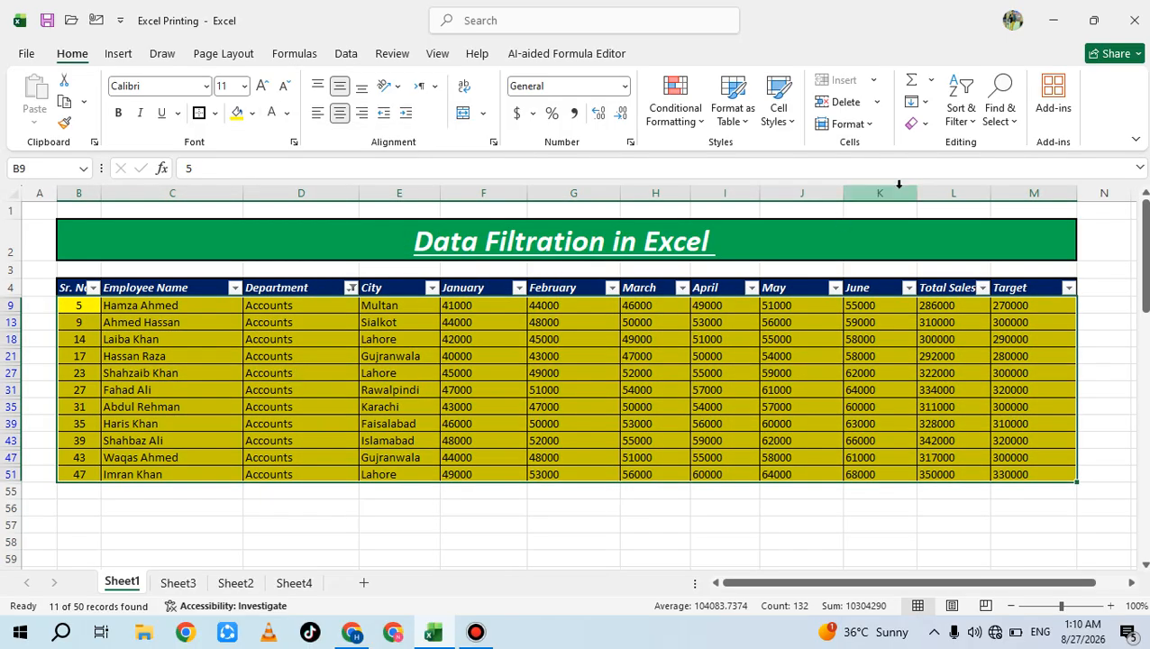
# Clear the Accounts filter to show all departments and deselect the highlighted records.
pyautogui.click(961, 103)
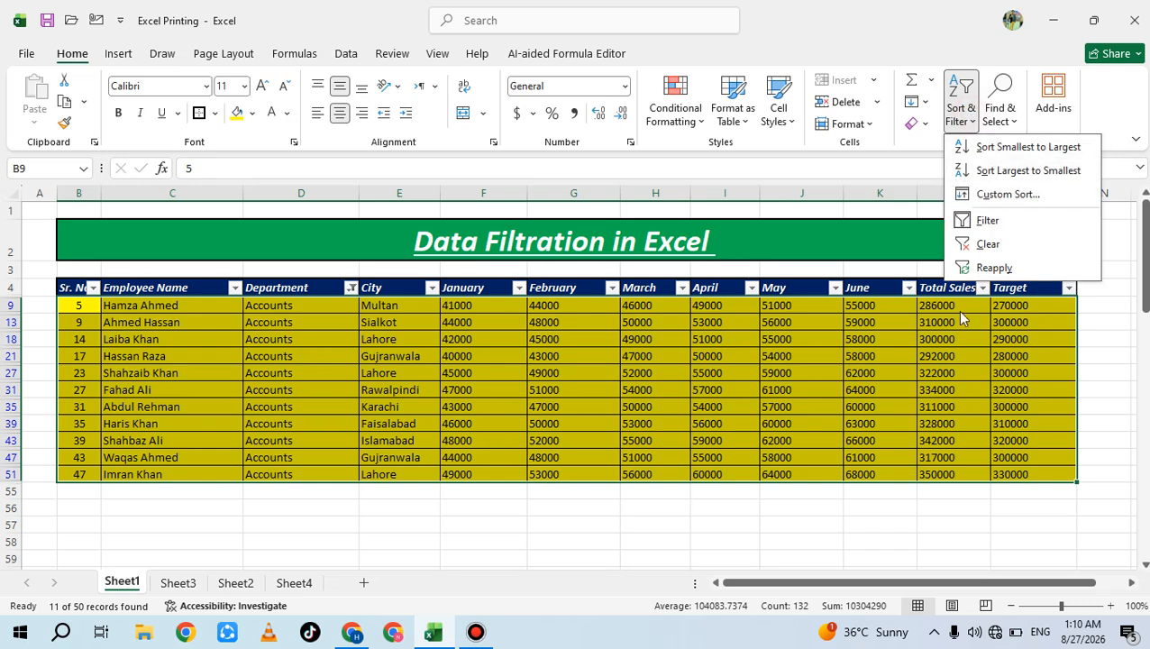
pyautogui.click(988, 243)
pyautogui.click(392, 359)
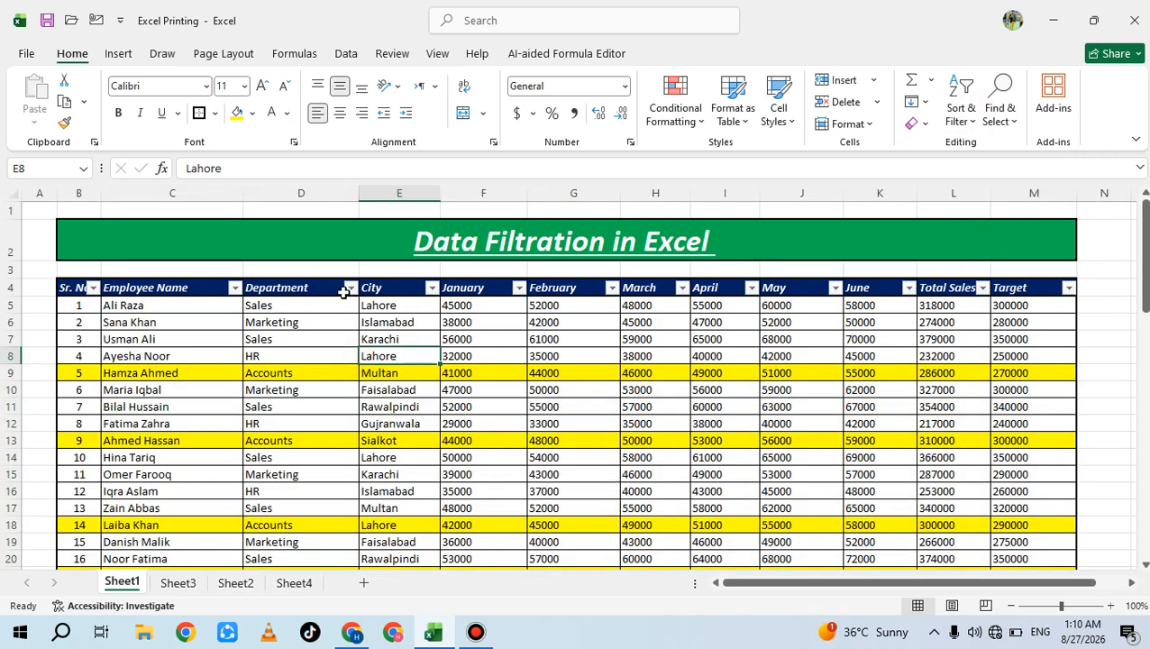
# Filter the Department column to show only HR.
pyautogui.click(349, 288)
pyautogui.click(198, 436)
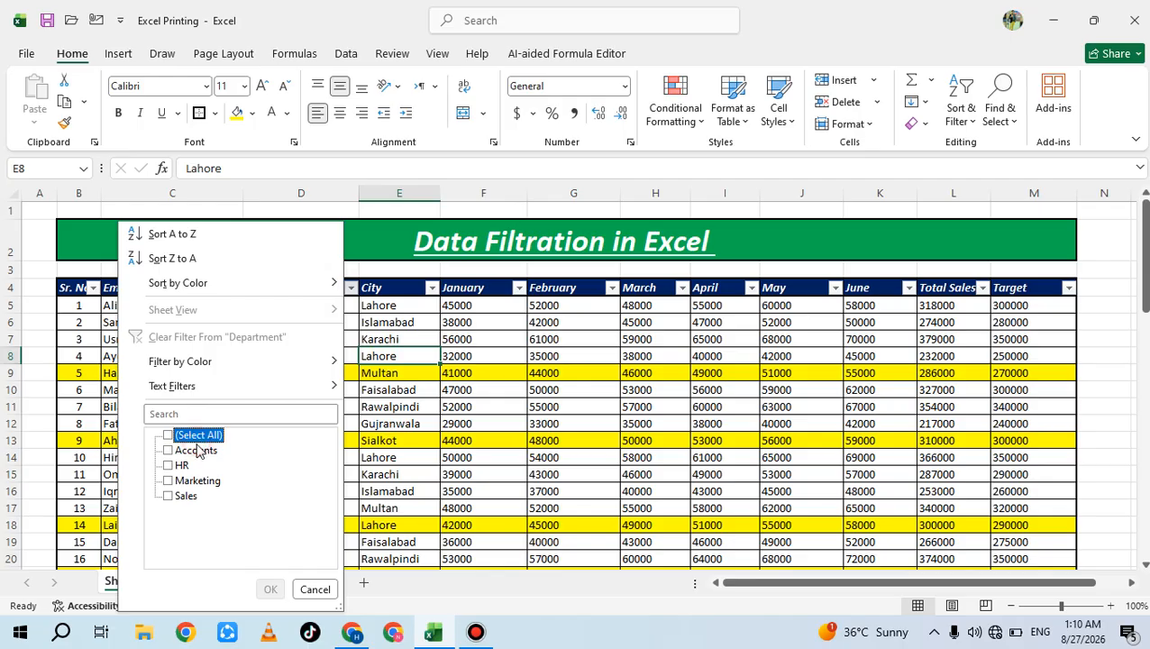
pyautogui.click(180, 465)
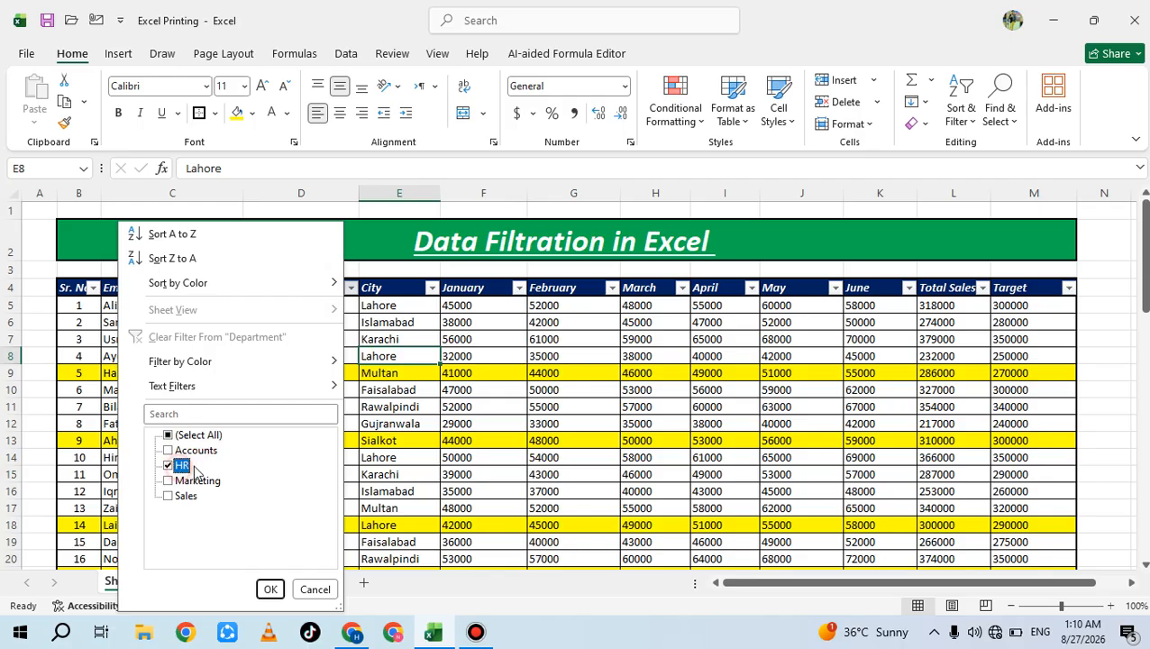
pyautogui.click(270, 589)
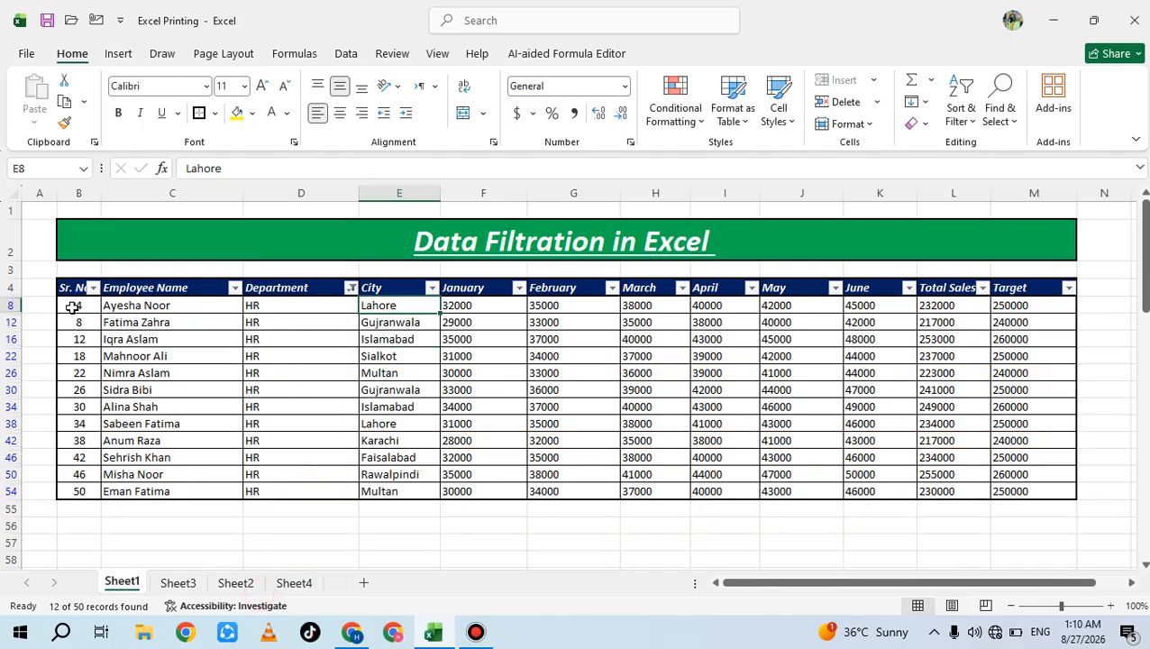
# Fill all the filtered HR records, from Sr. No to Target, with light green.
pyautogui.moveTo(77, 305); pyautogui.dragTo(1010, 486)
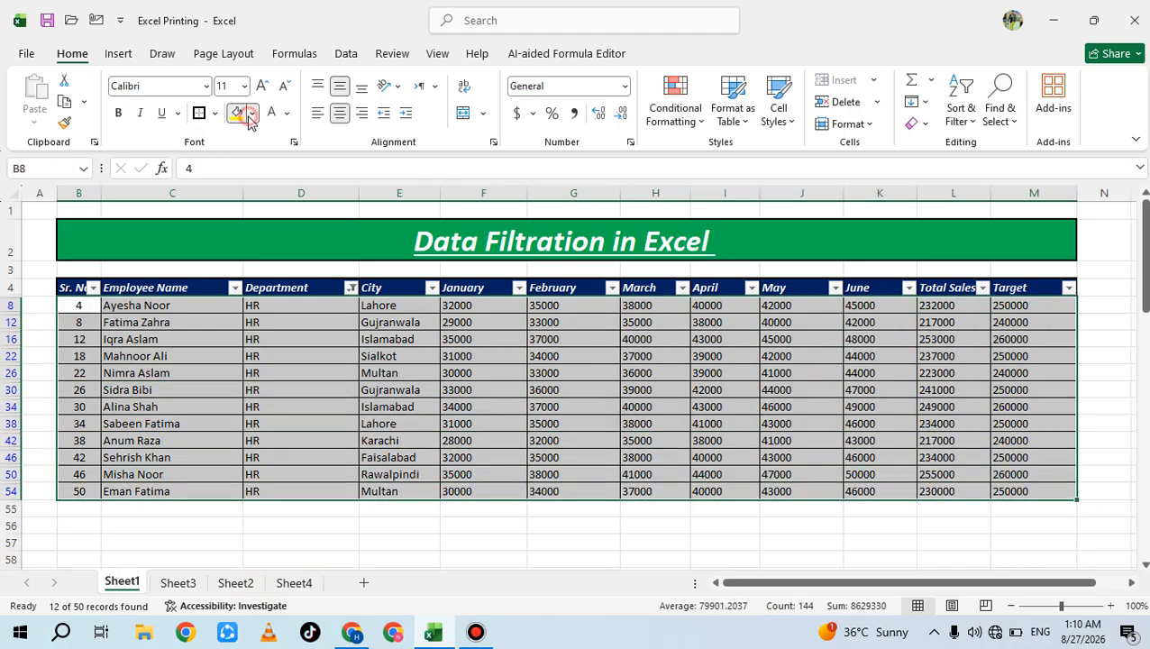
pyautogui.click(251, 112)
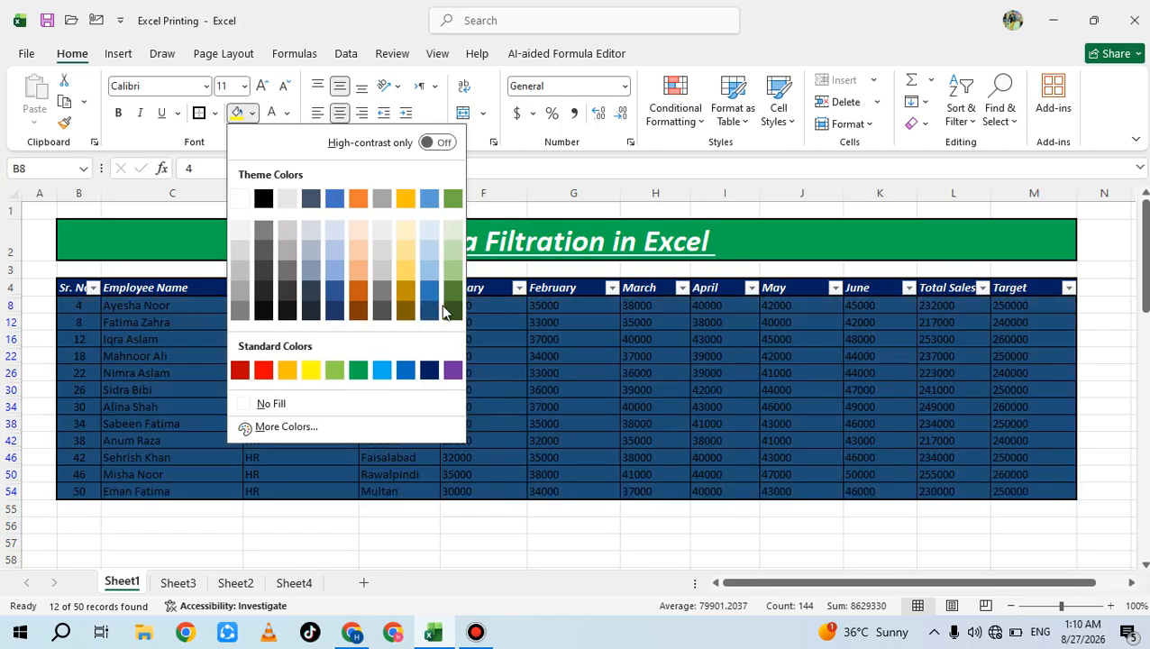
pyautogui.click(453, 270)
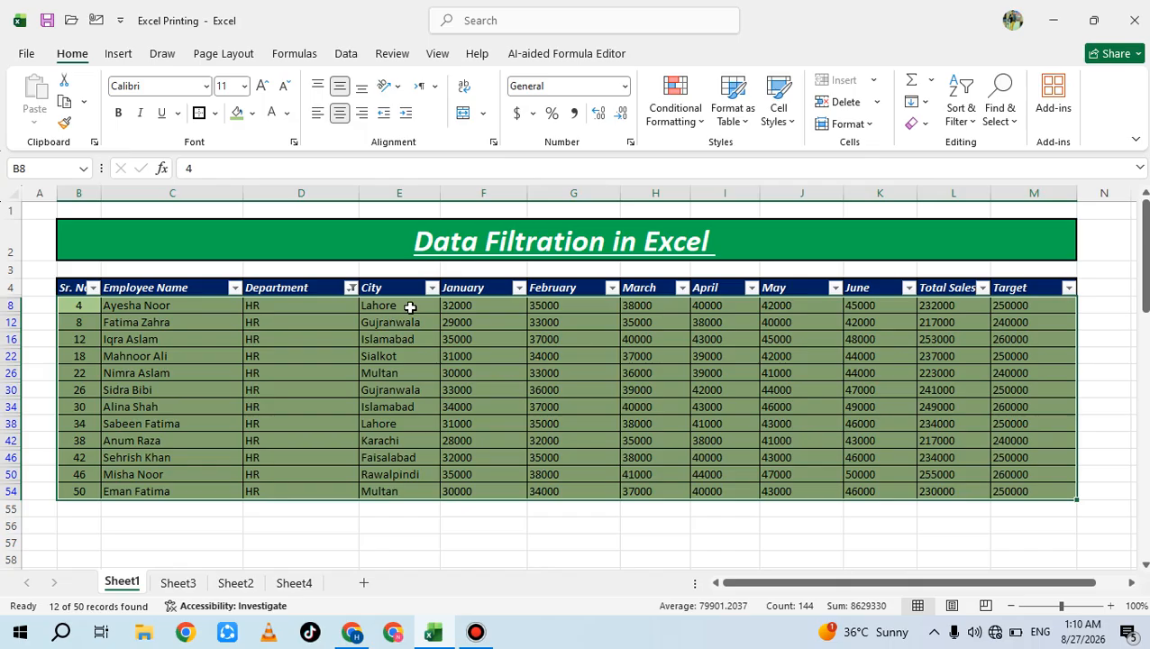
# Clear the HR filter to show all departments and deselect the highlighted records.
pyautogui.click(958, 116)
pyautogui.click(988, 243)
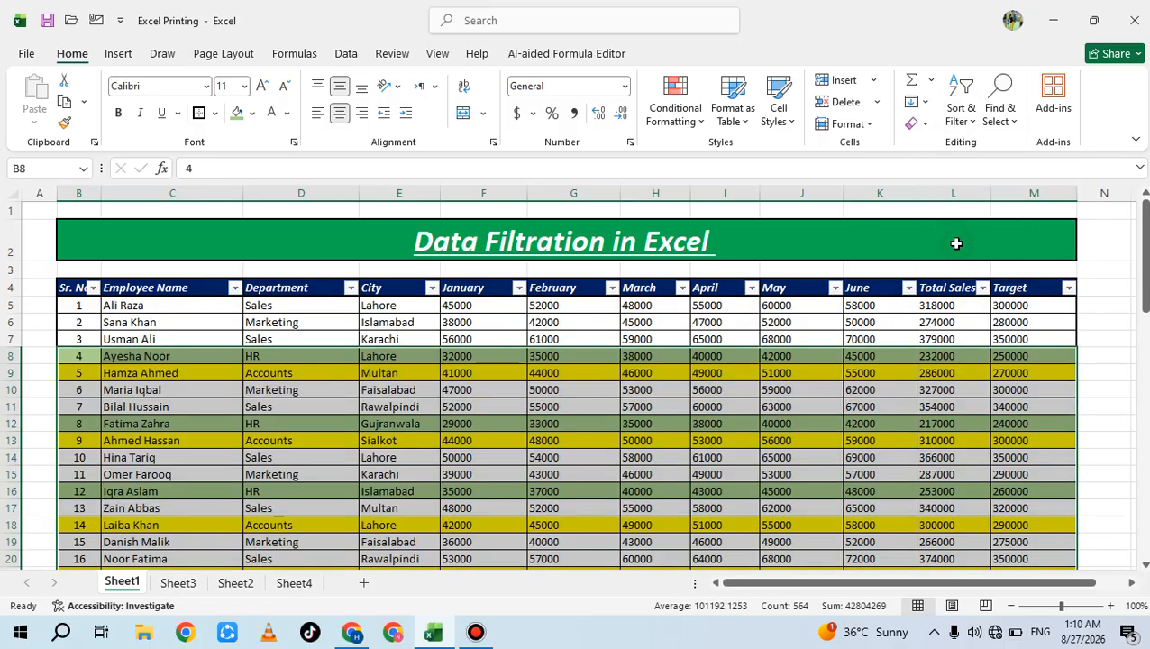
pyautogui.click(336, 352)
# Examine the full table from the first to the last record, comparing the green HR rows with the yellow Accounts rows.
pyautogui.scroll(-7, 436, 419)
pyautogui.scroll(-4, 450, 448)
pyautogui.scroll(-4, 477, 436)
pyautogui.scroll(4, 583, 448)
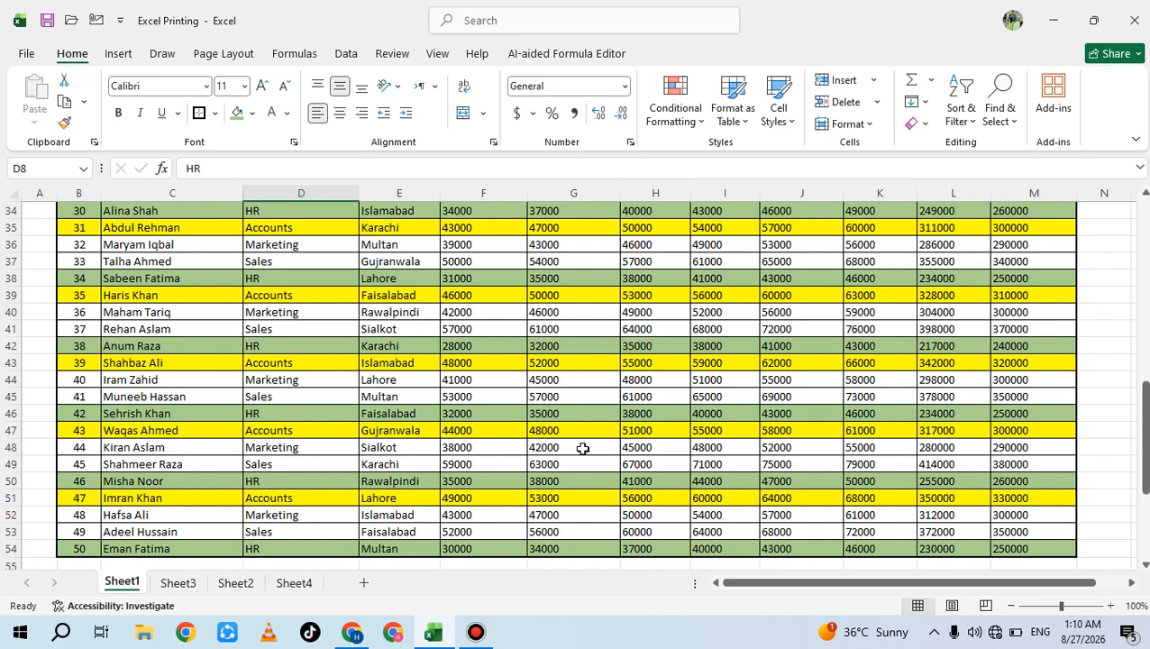
pyautogui.scroll(4, 583, 448)
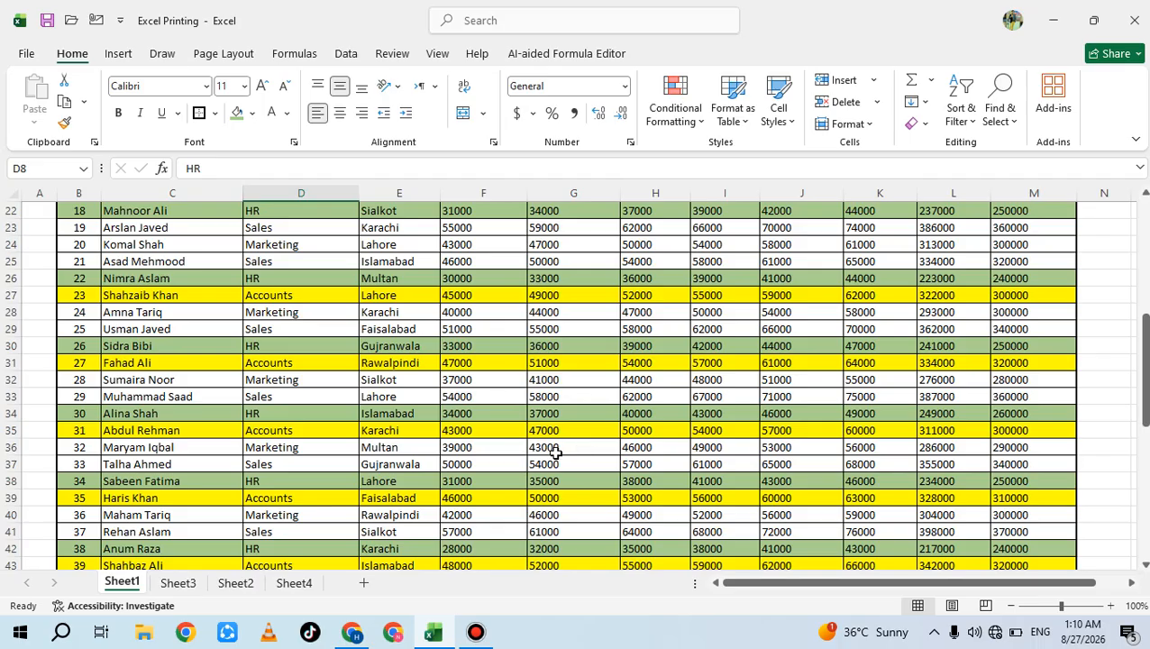
pyautogui.scroll(6, 443, 365)
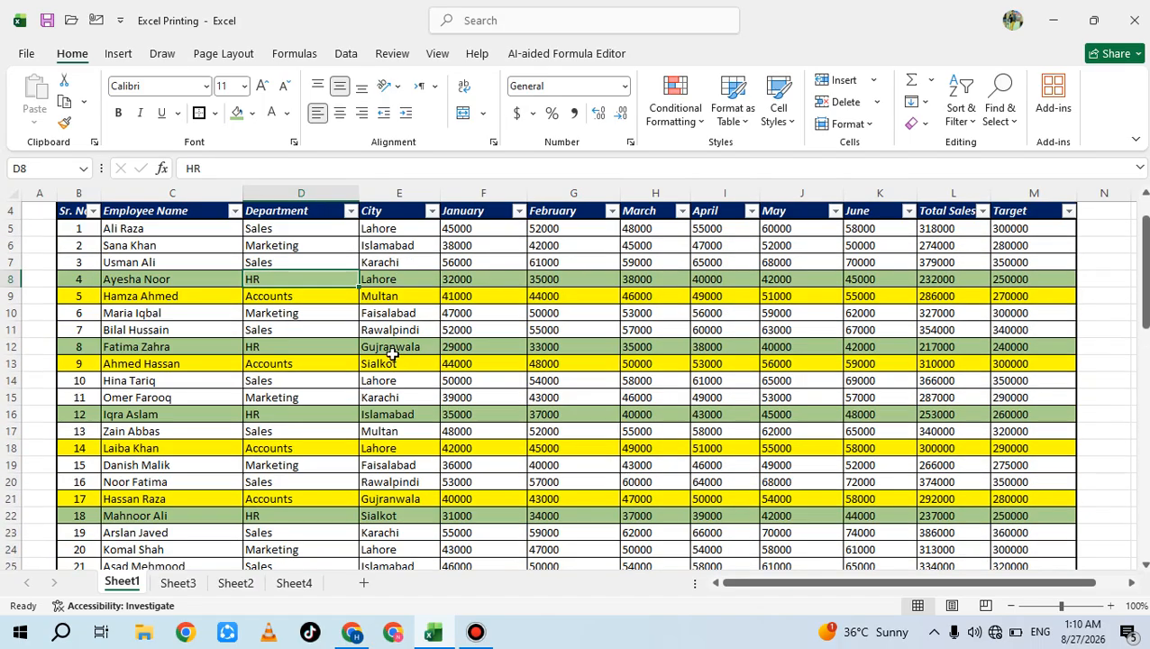
pyautogui.scroll(1, 392, 356)
pyautogui.click(389, 391)
pyautogui.click(314, 359)
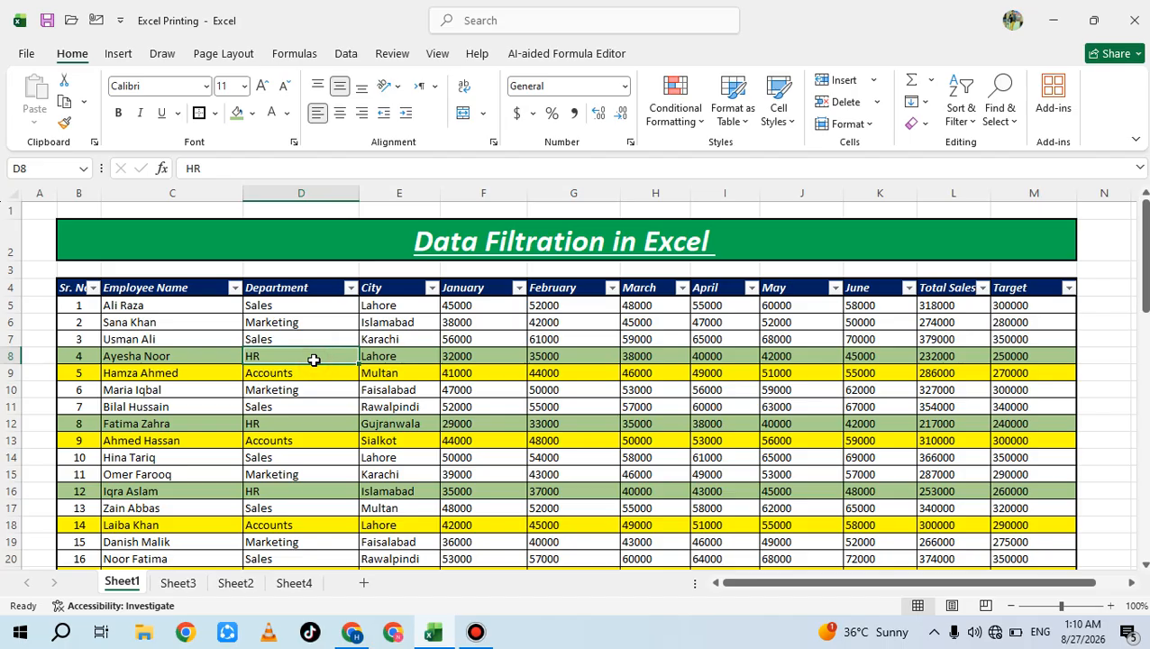
pyautogui.scroll(-1, 313, 356)
pyautogui.scroll(-1, 292, 382)
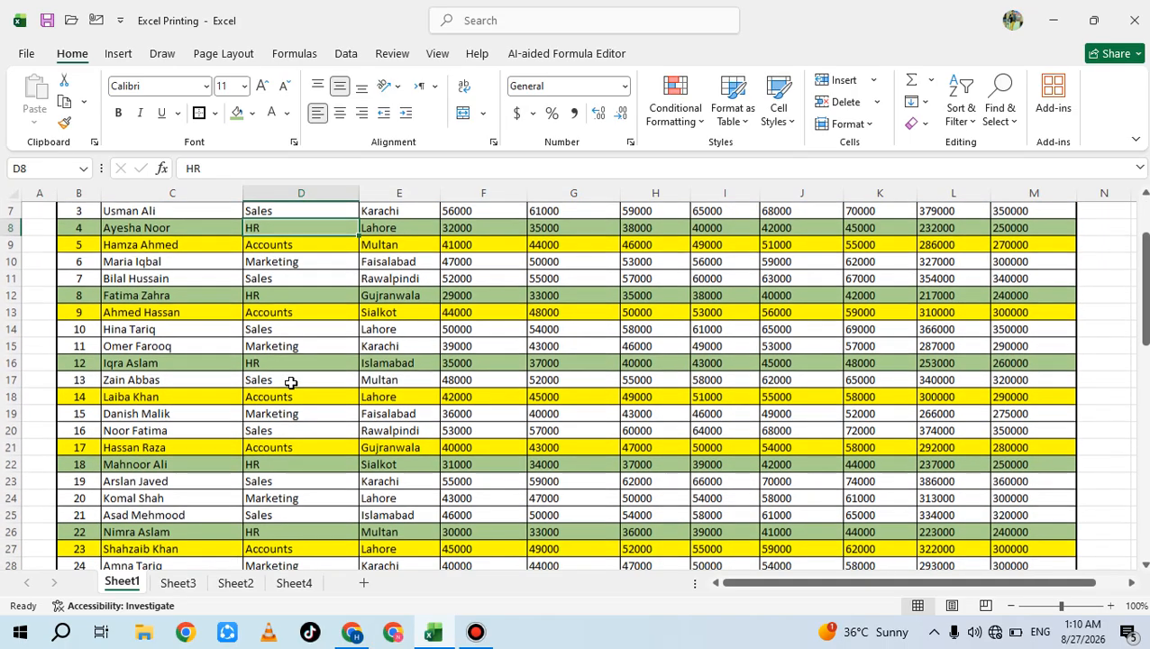
pyautogui.click(267, 315)
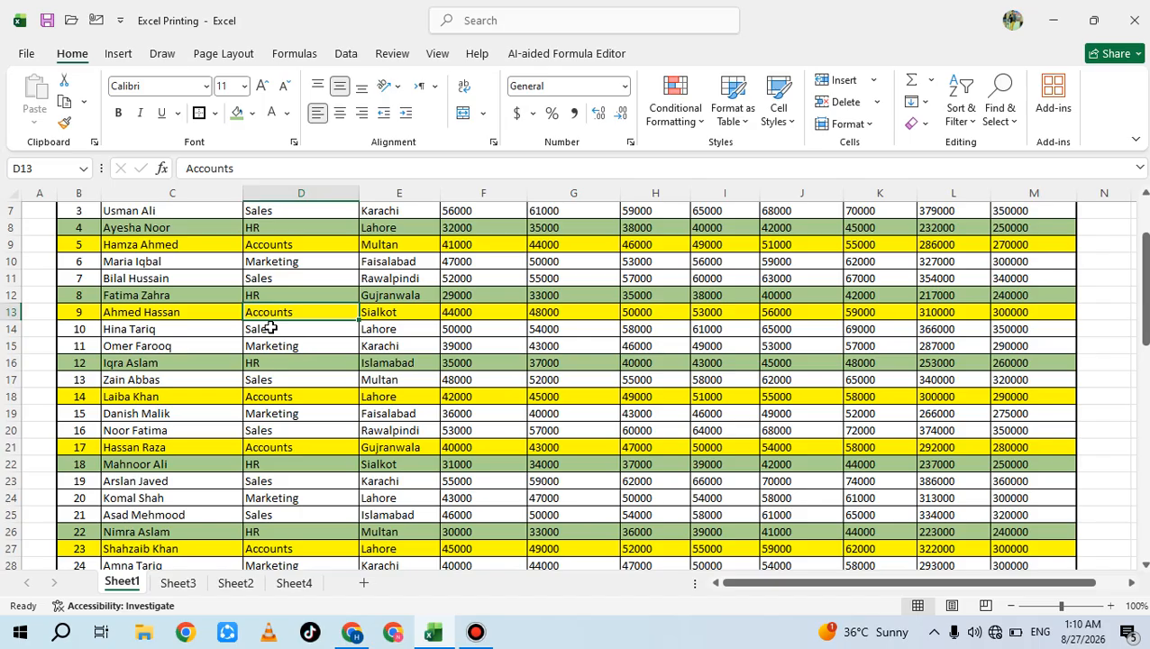
pyautogui.scroll(2, 650, 306)
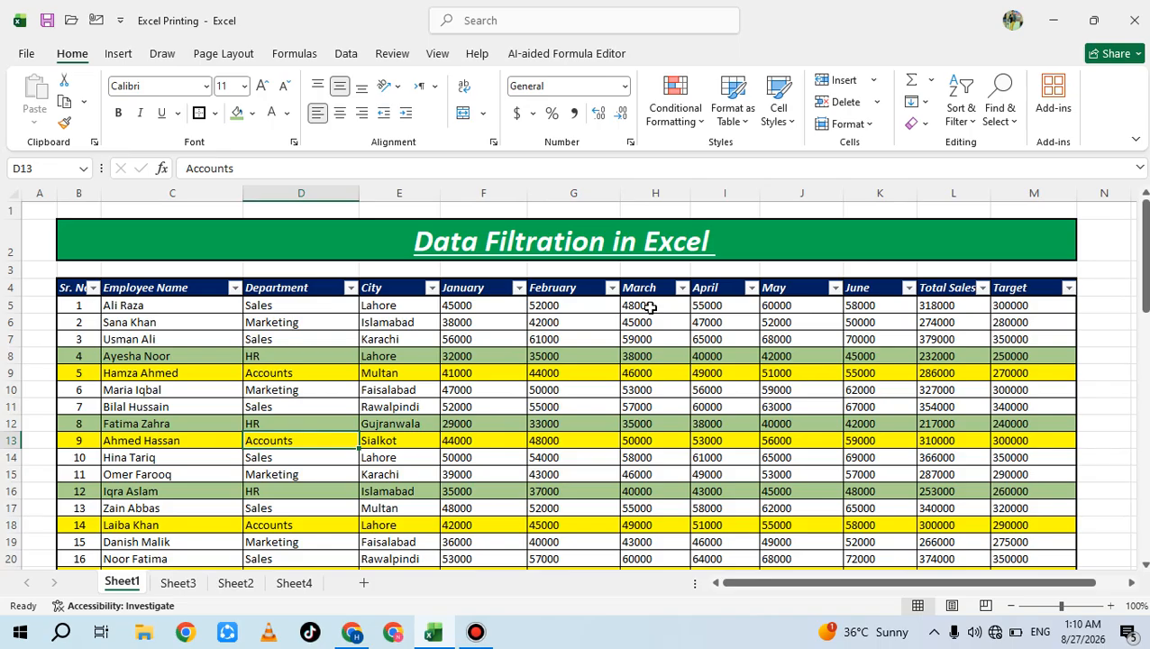
pyautogui.click(315, 481)
pyautogui.click(271, 440)
pyautogui.click(350, 288)
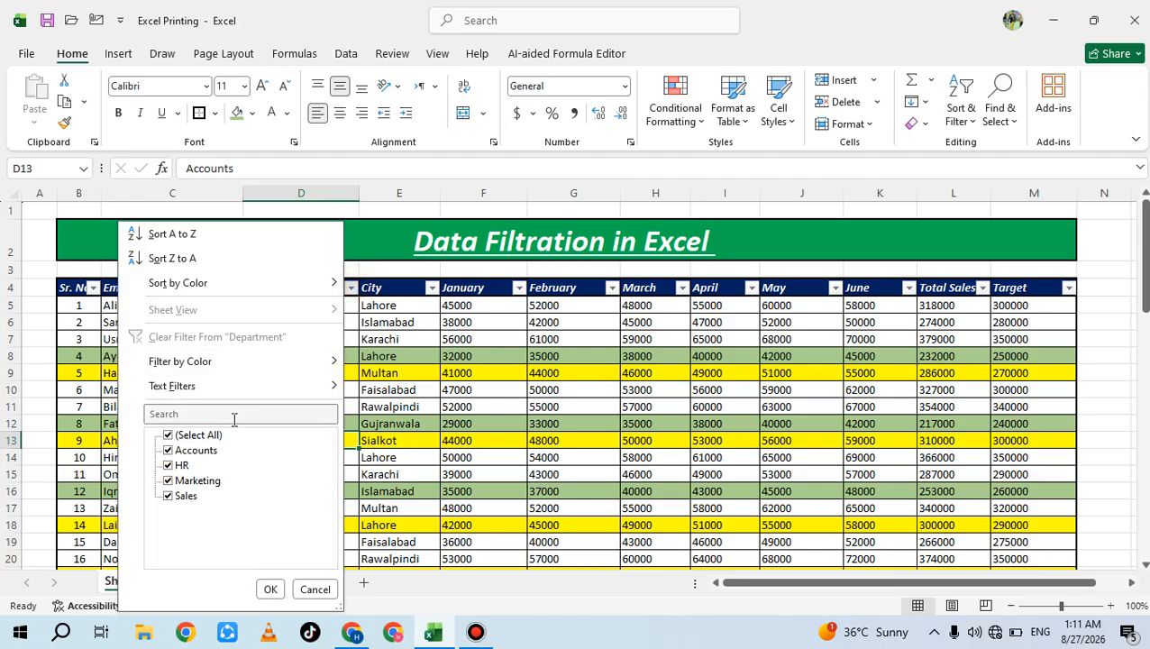
pyautogui.click(433, 418)
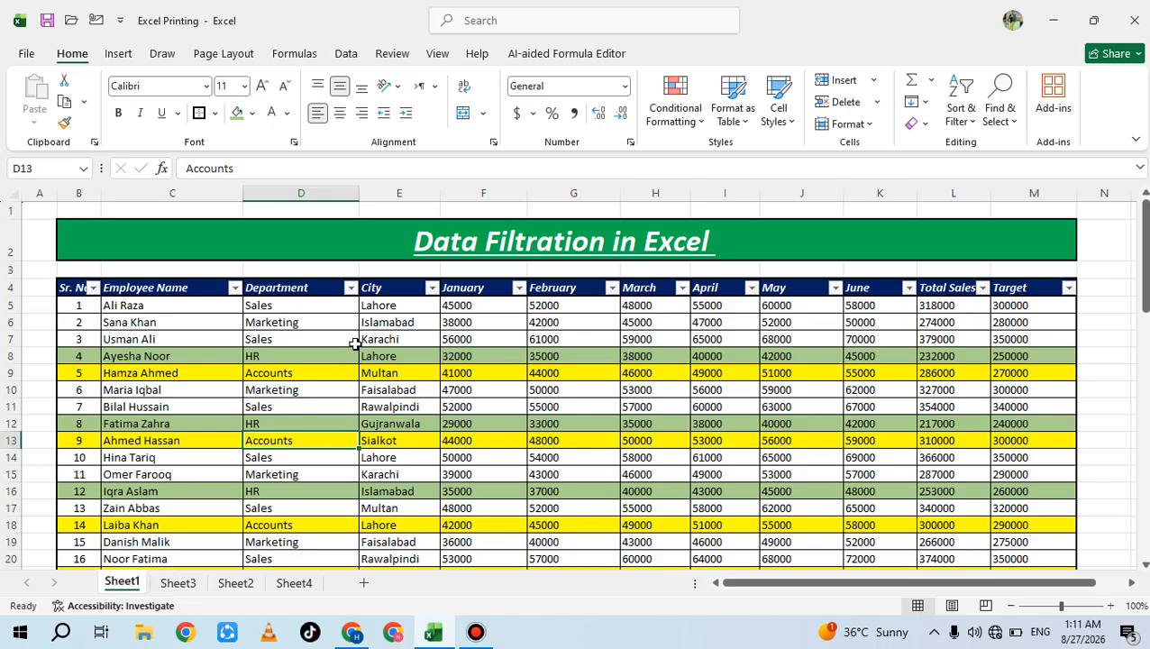
pyautogui.click(293, 290)
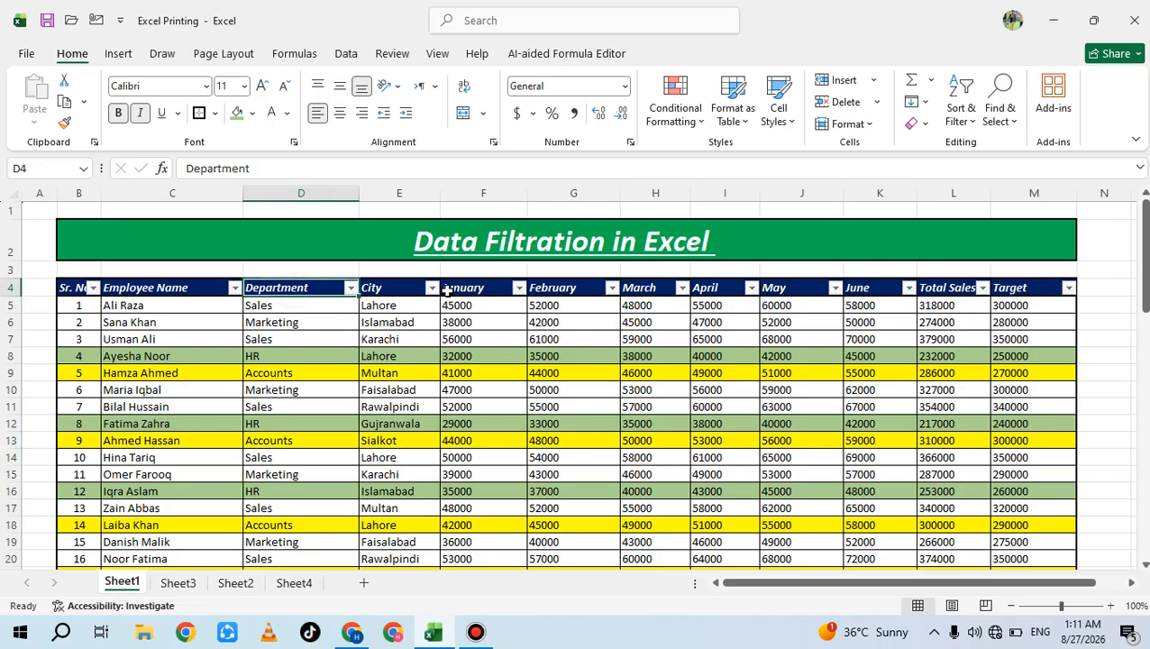
# Filter the table by the yellow cell color using the May column.
pyautogui.click(835, 287)
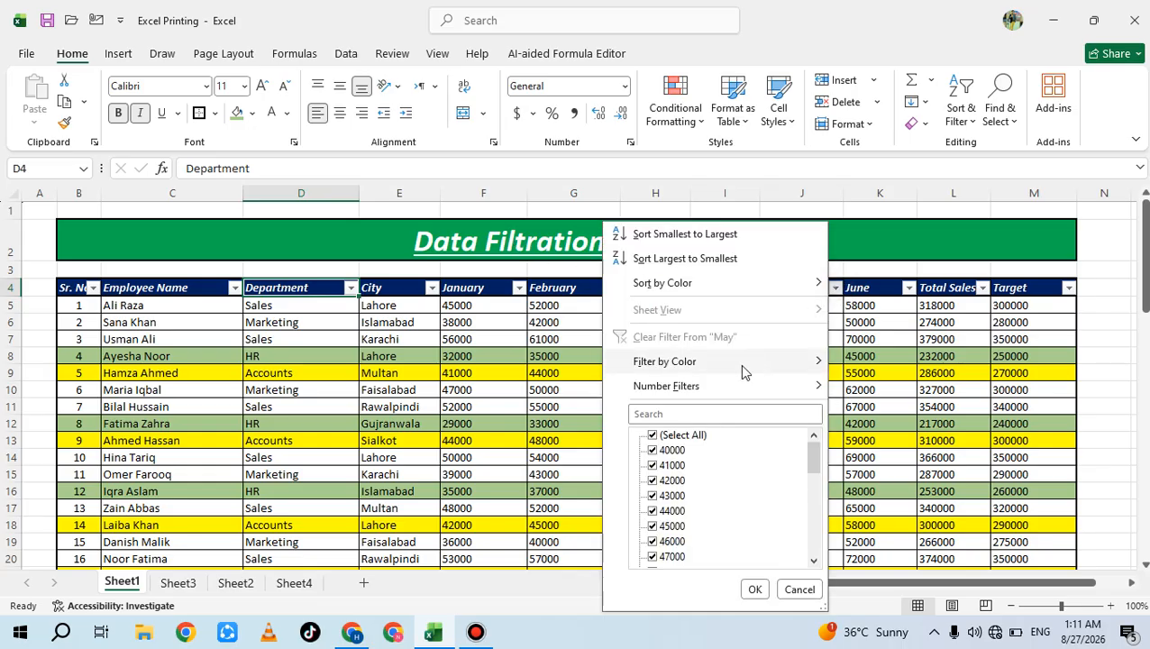
pyautogui.moveTo(739, 364)
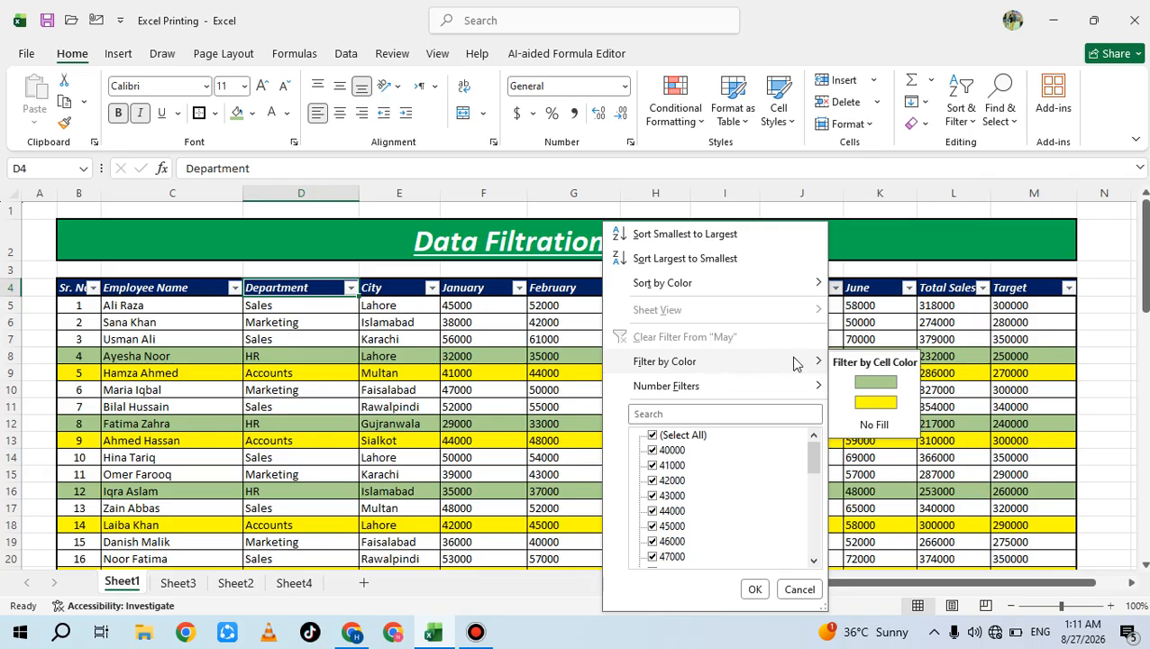
pyautogui.click(875, 409)
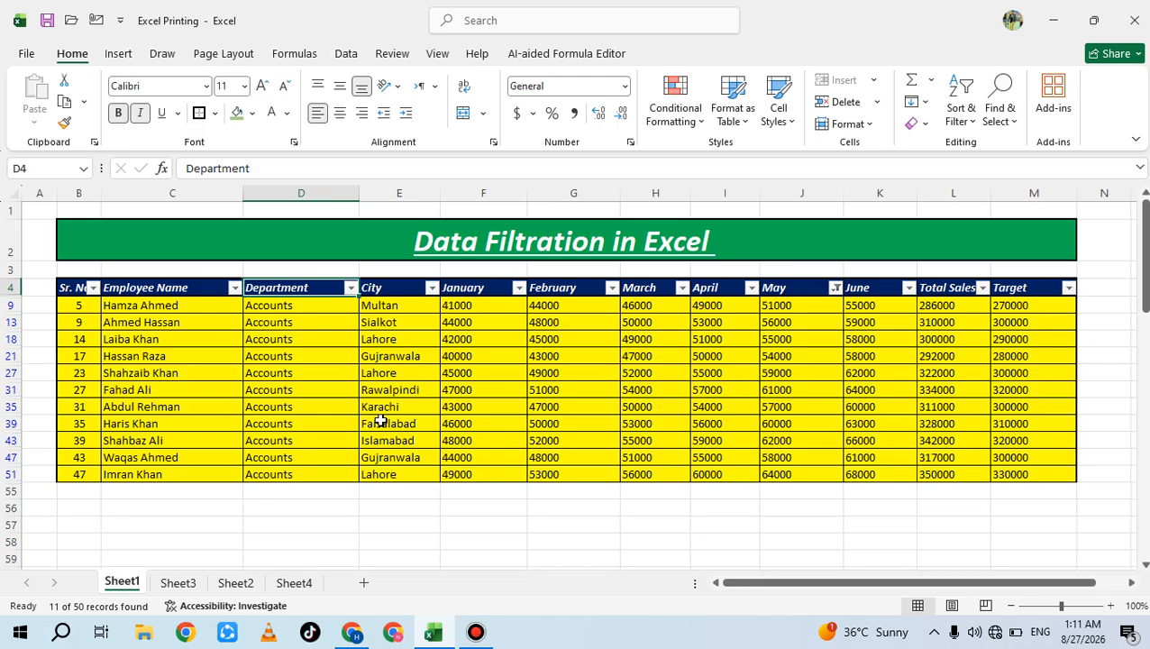
# Clear the color filter to show all records and select the February value for Sr. No 8.
pyautogui.click(954, 127)
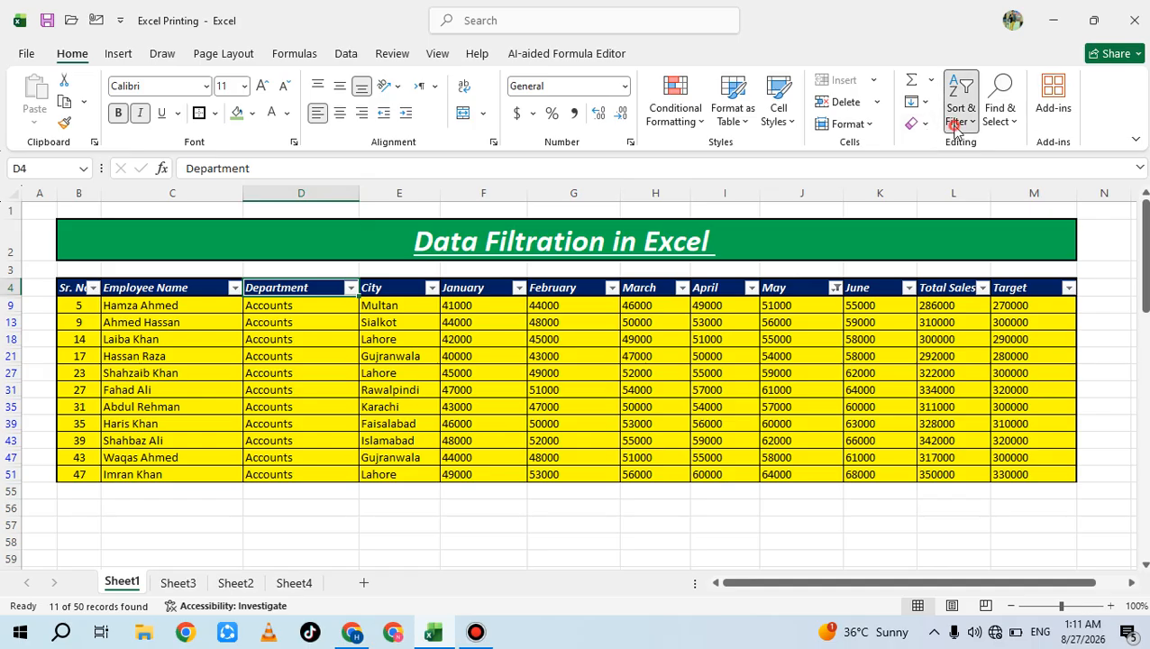
pyautogui.click(987, 243)
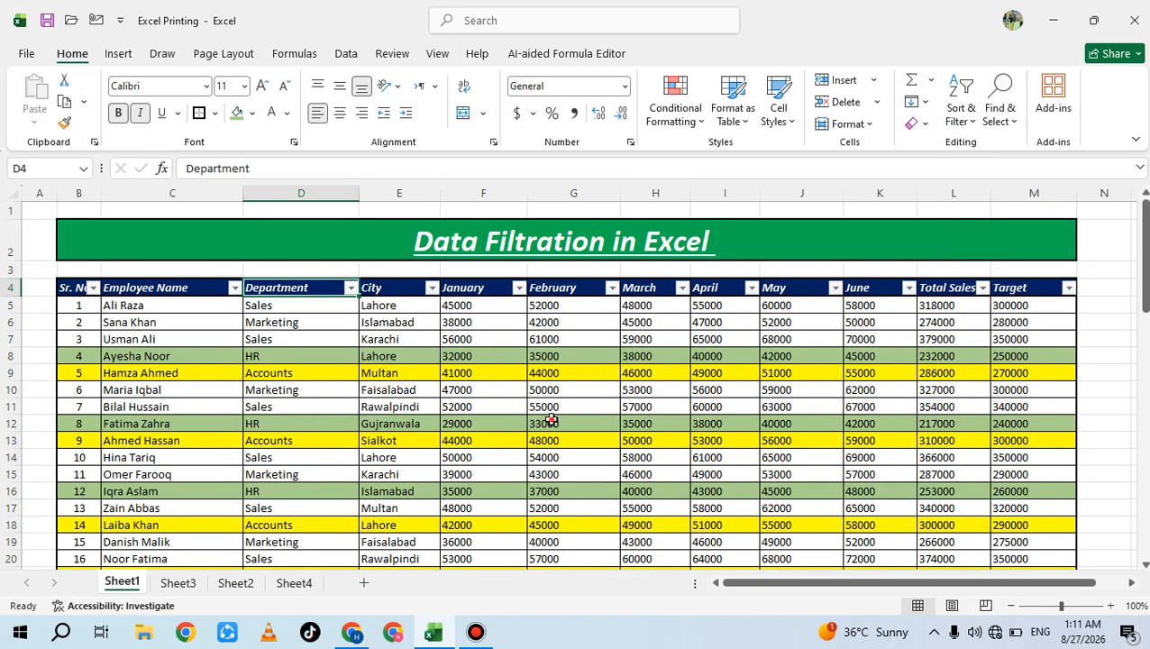
pyautogui.click(548, 422)
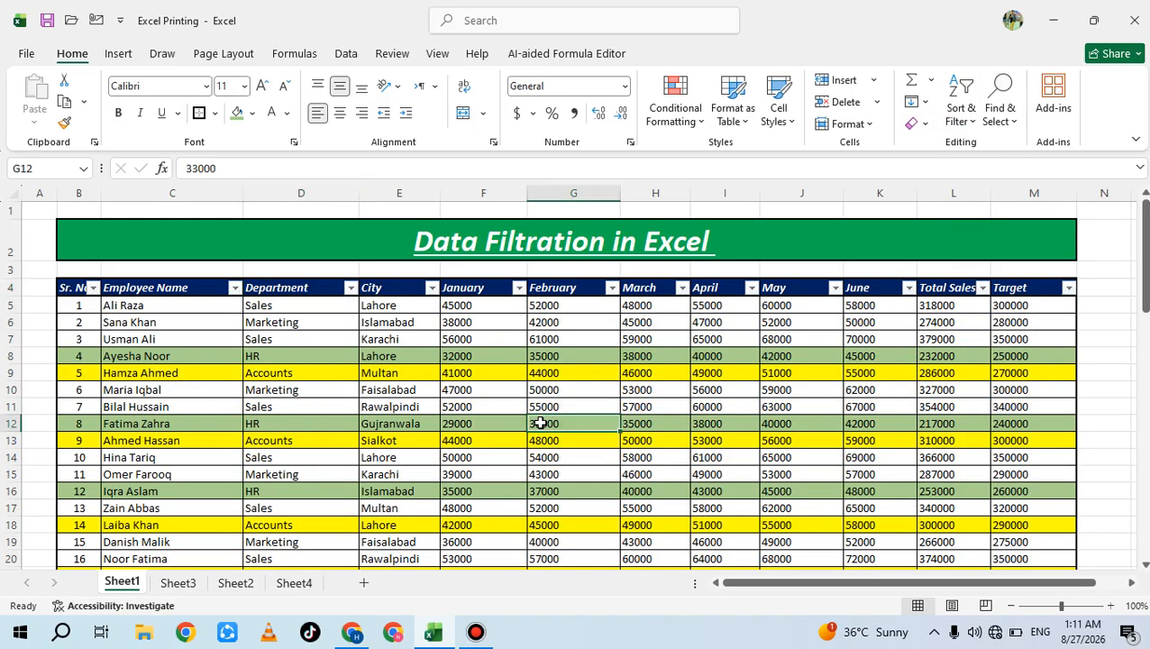